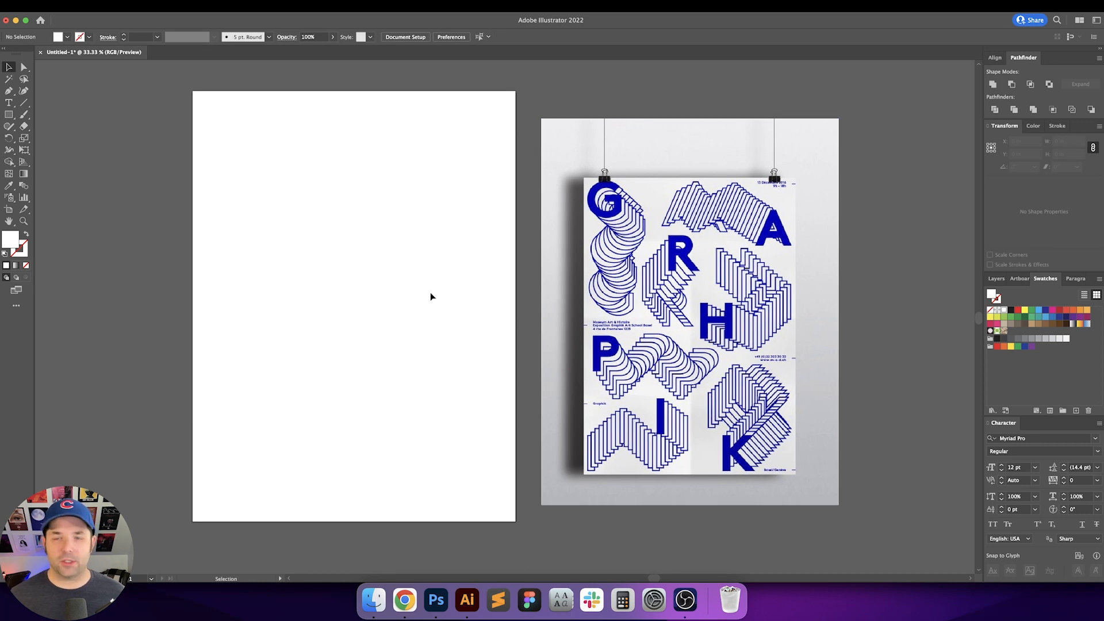
# Step: Create a text object containing the letter G on the blank artboard
pyautogui.press('t')
pyautogui.click(303, 264)
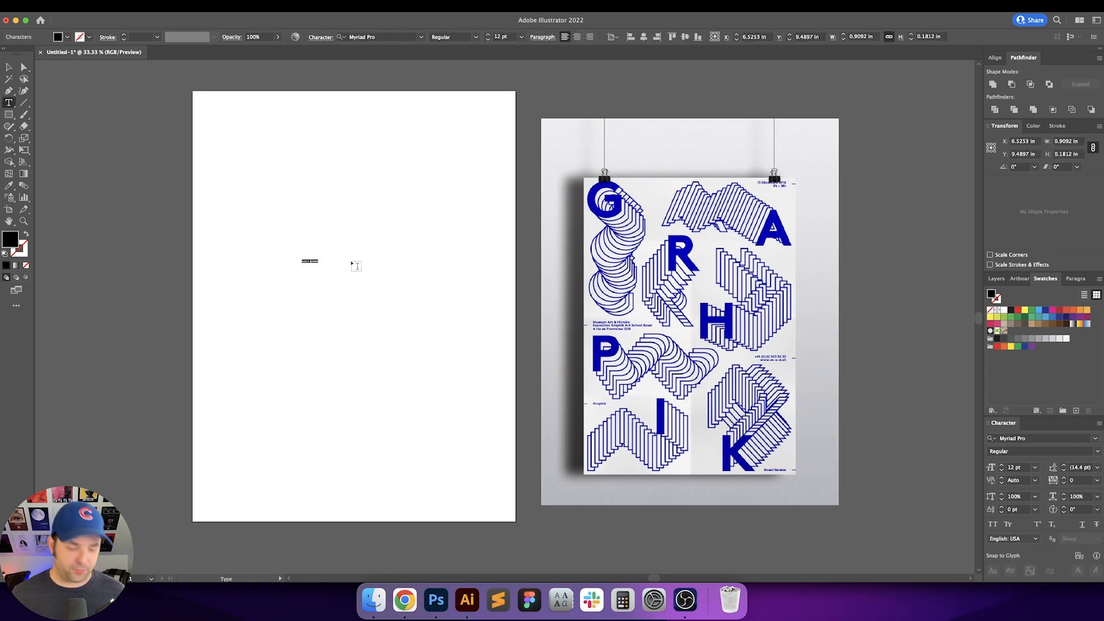
pyautogui.write('G')
pyautogui.press('Escape')
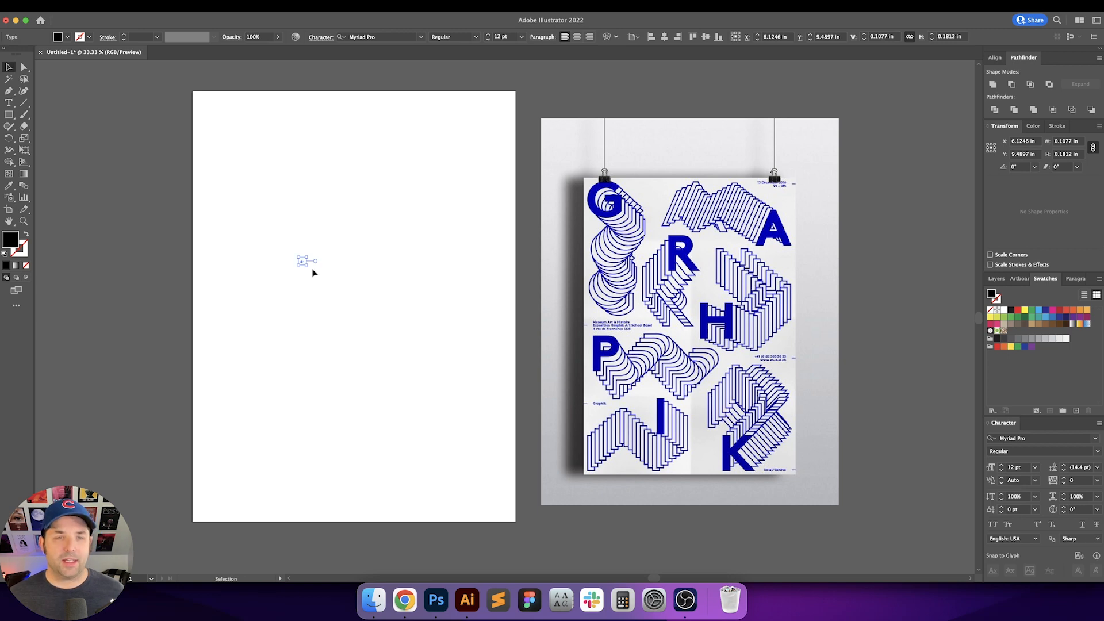
# Step: Scale the G text up to a font size of about 320 pt
pyautogui.moveTo(316, 264); pyautogui.dragTo(385, 316)
pyautogui.click(385, 316)
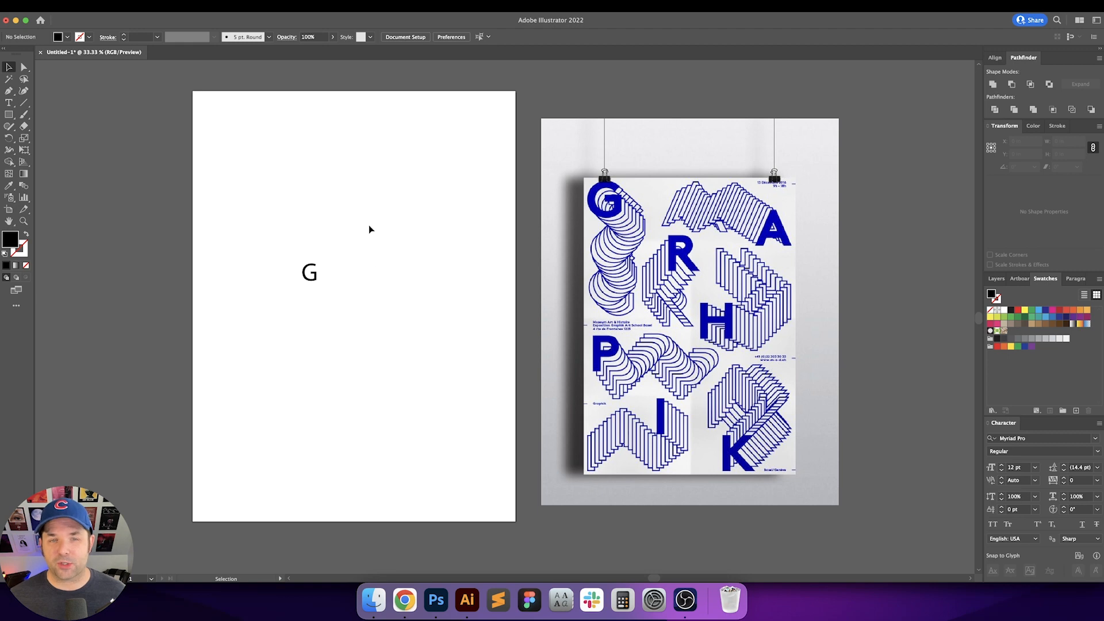
pyautogui.moveTo(368, 225); pyautogui.dragTo(382, 323)
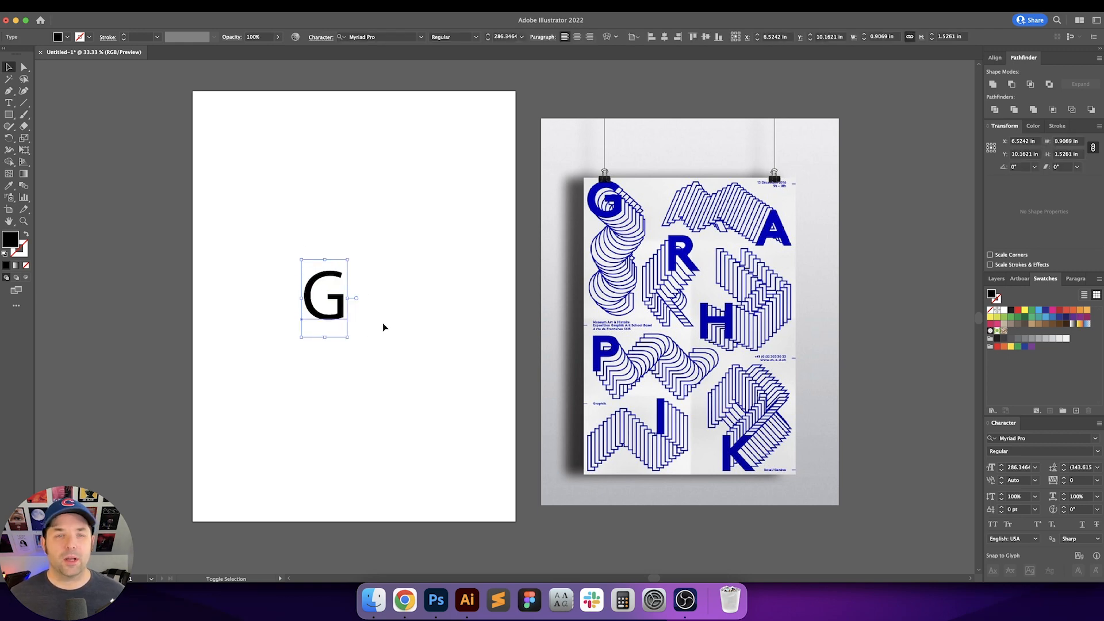
pyautogui.click(363, 253)
pyautogui.moveTo(364, 248); pyautogui.dragTo(354, 347)
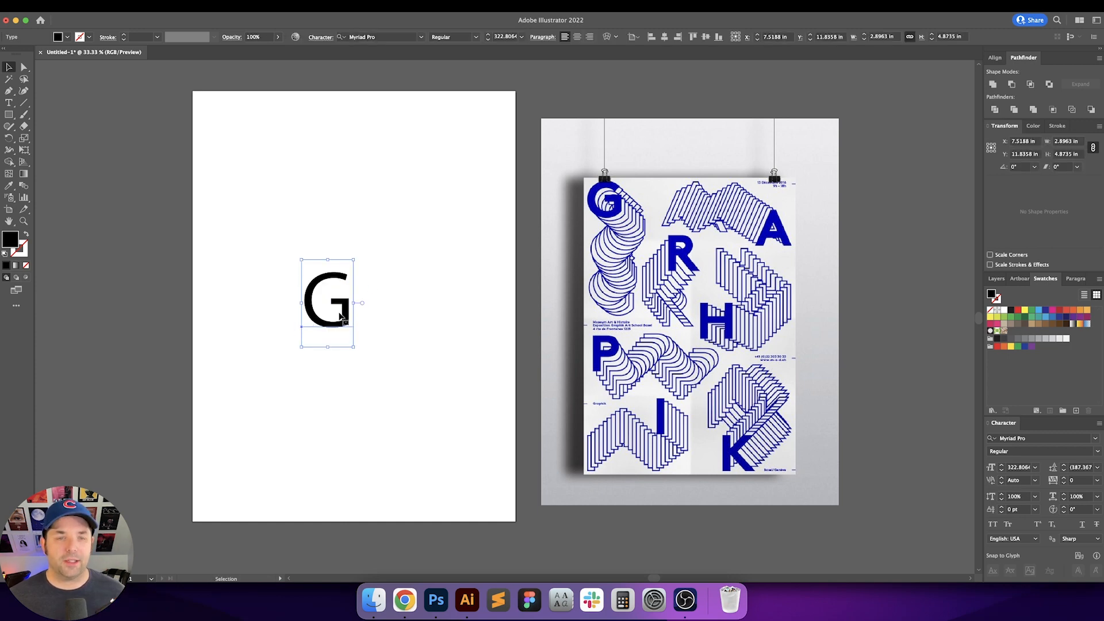
# Step: Change the G's font to Montserrat Bold by searching for Mont in the font list
pyautogui.click(367, 38)
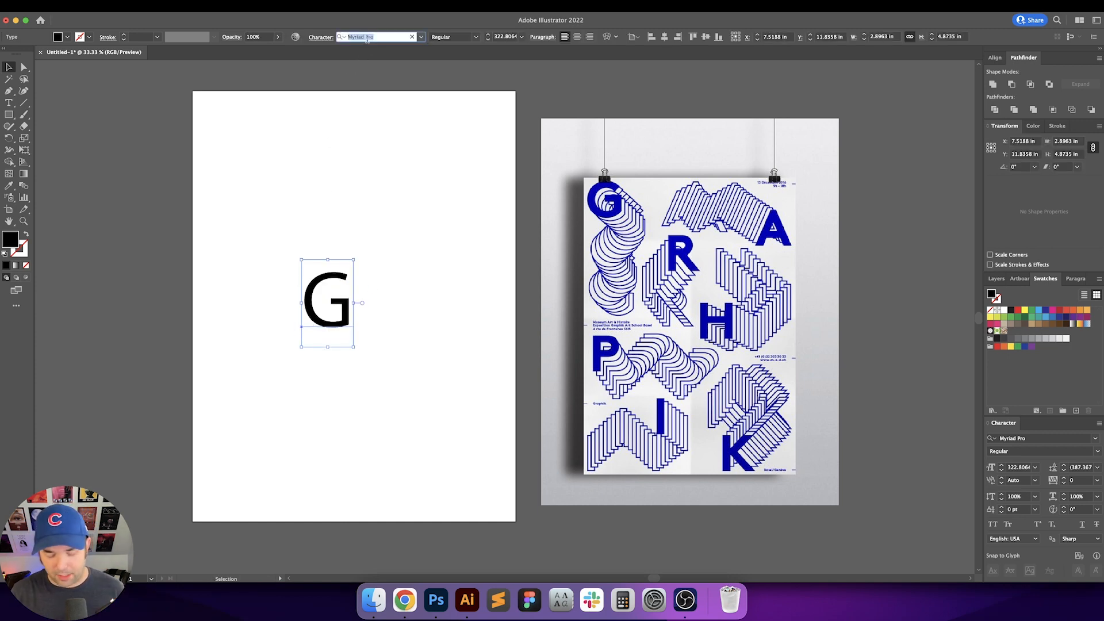
pyautogui.write('MONT')
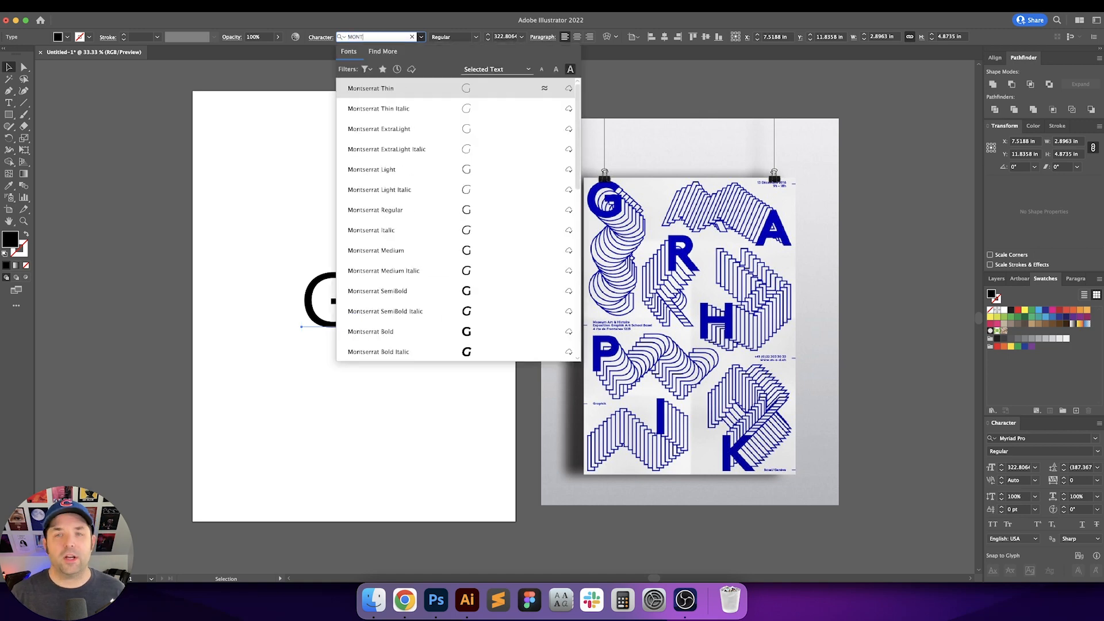
pyautogui.press('Down')
pyautogui.press('Down')
pyautogui.press('Down')
pyautogui.press('Down')
pyautogui.press('Down')
pyautogui.press('Down')
pyautogui.press('Down')
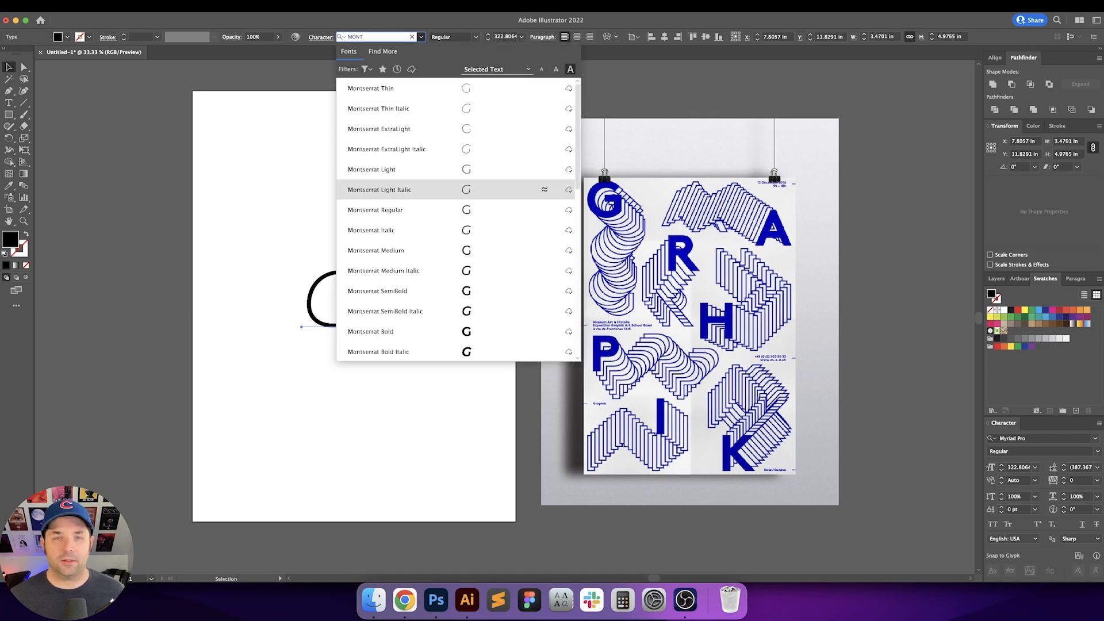
pyautogui.press('Down')
pyautogui.press('Down')
pyautogui.press('Down')
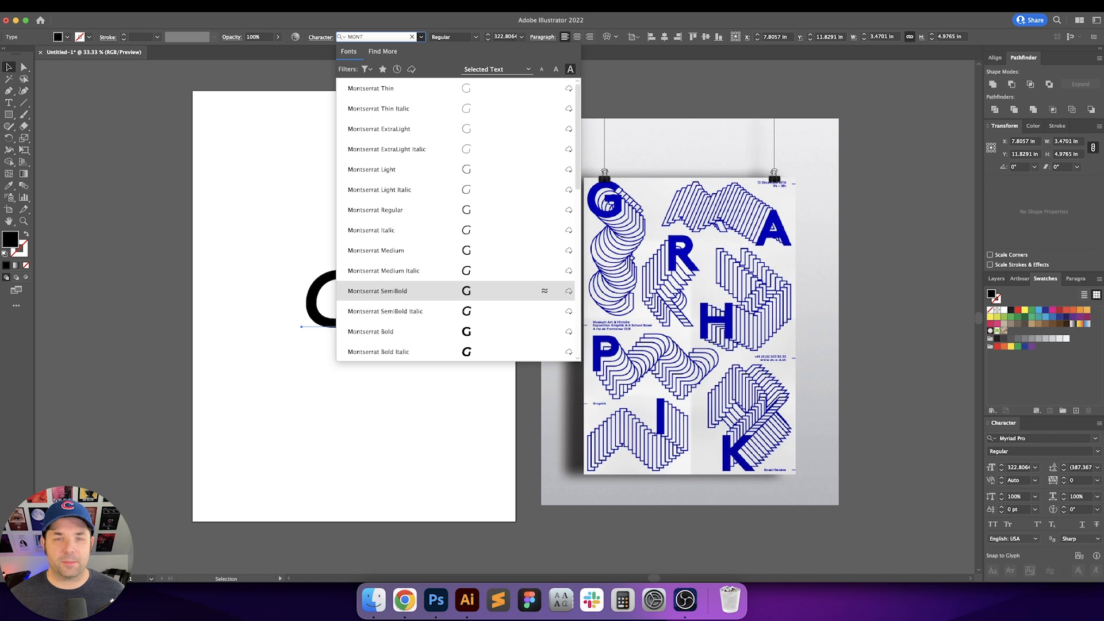
pyautogui.press('Down')
pyautogui.press('Down')
pyautogui.press('Down')
pyautogui.press('Up')
pyautogui.press('Return')
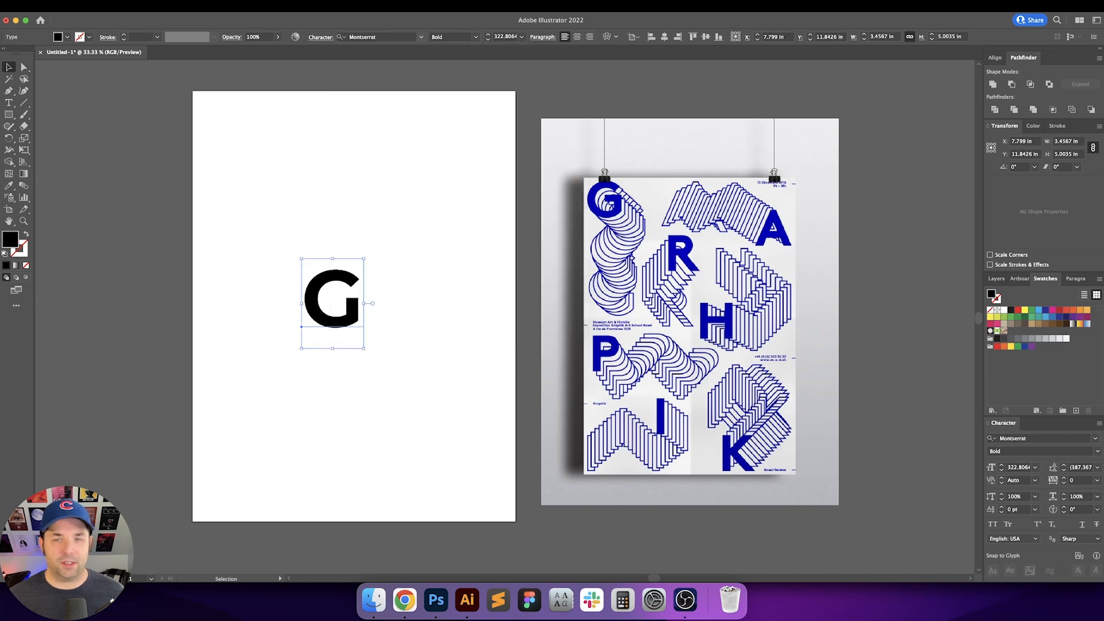
# Step: Move the G higher on the artboard and convert the text to outlines
pyautogui.moveTo(355, 288); pyautogui.dragTo(345, 206)
pyautogui.click(389, 227)
pyautogui.hscroll(-1, 405, 251)
pyautogui.click(375, 222)
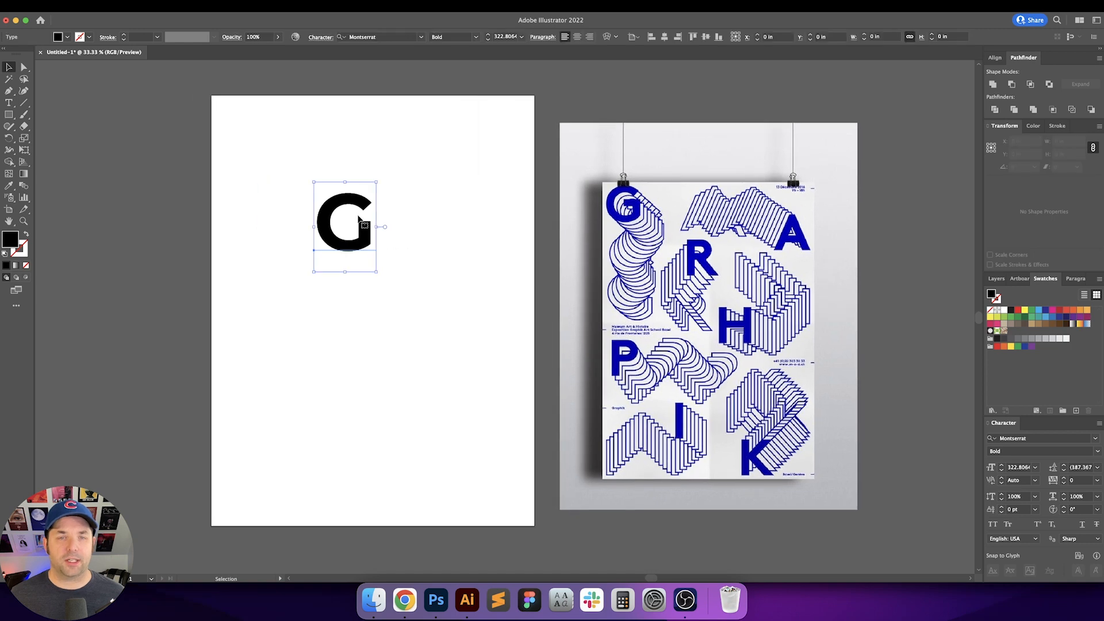
pyautogui.press('super+shift+o')
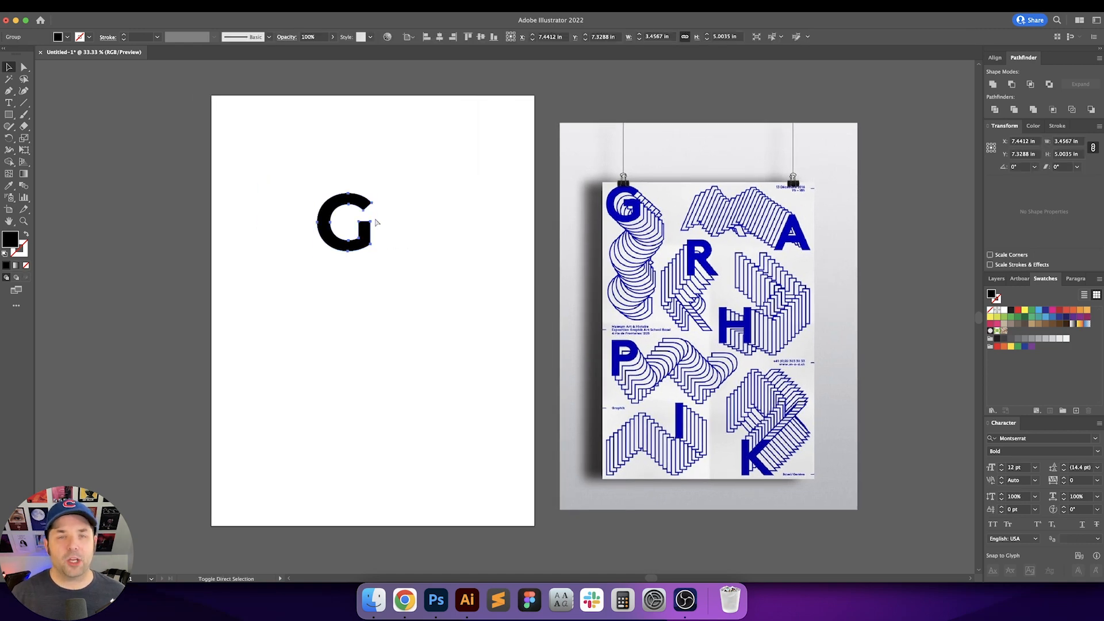
# Step: Fill the outlined G with the poster's blue using the Eyedropper on the reference image's G
pyautogui.click(394, 254)
pyautogui.moveTo(394, 256); pyautogui.dragTo(314, 189)
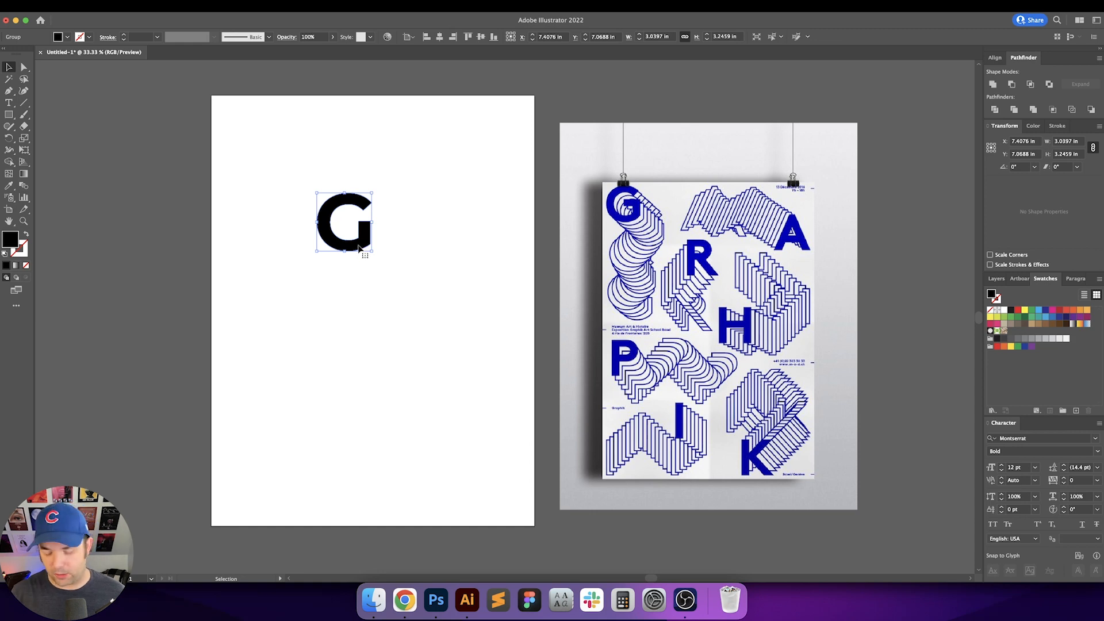
pyautogui.scroll(1, 359, 249)
pyautogui.press('i')
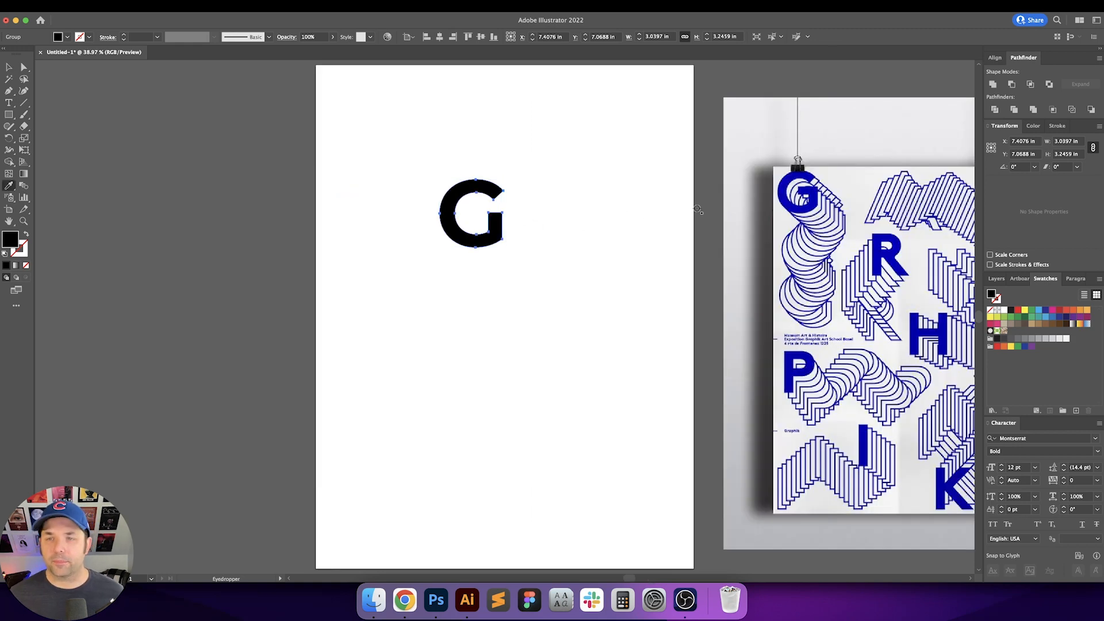
pyautogui.click(784, 182)
pyautogui.press('v')
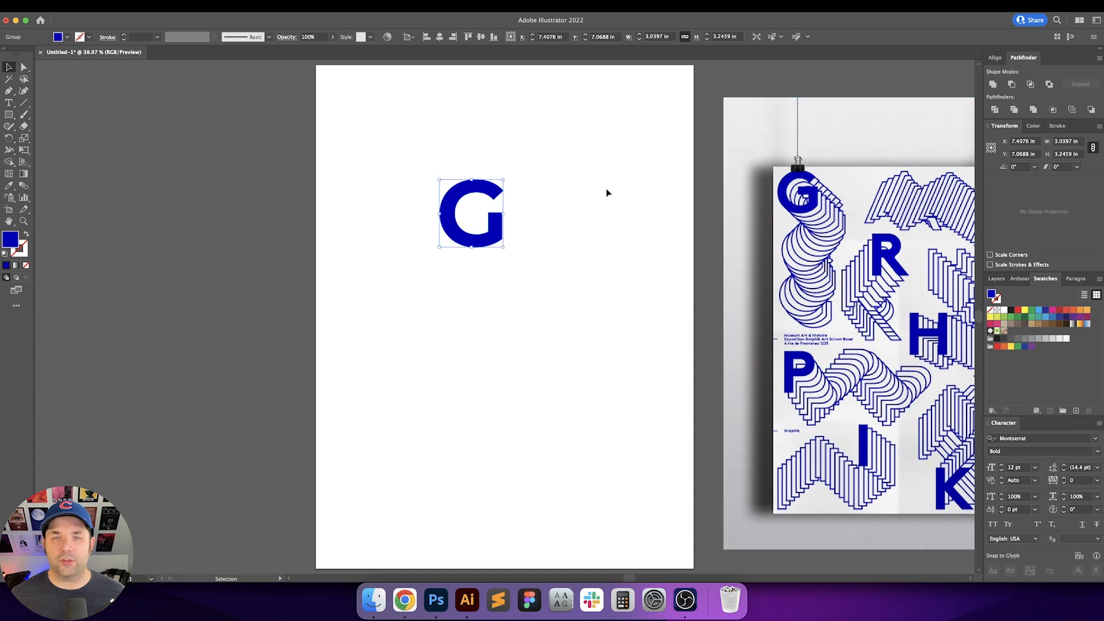
pyautogui.click(607, 193)
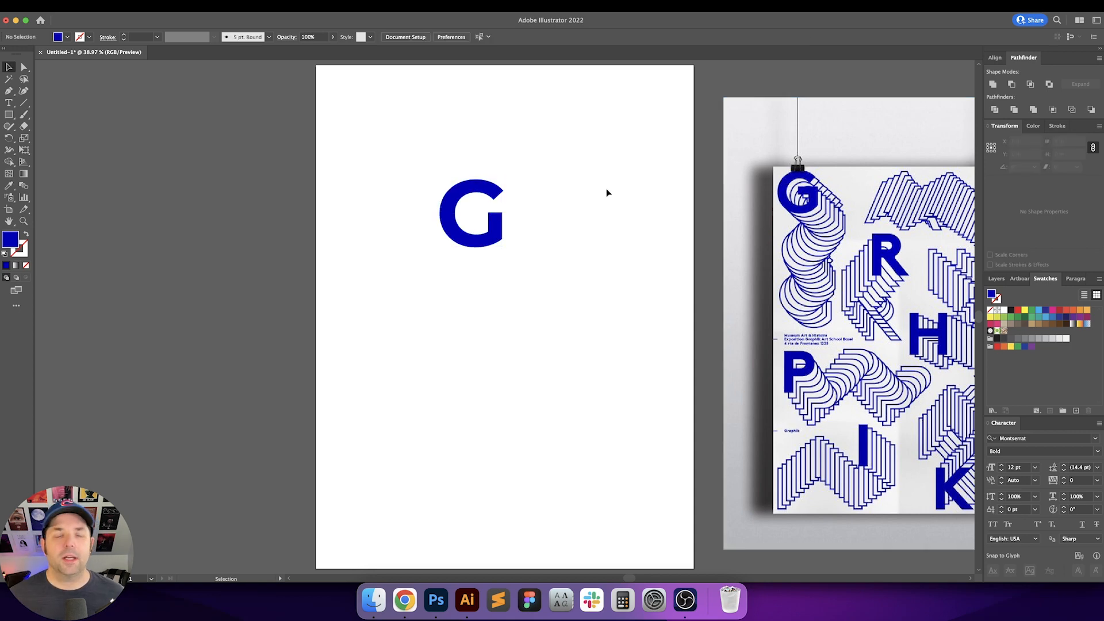
# Step: Duplicate the G with a small diagonal offset and repeat the transform several times to build a stack of copies
pyautogui.click(500, 228)
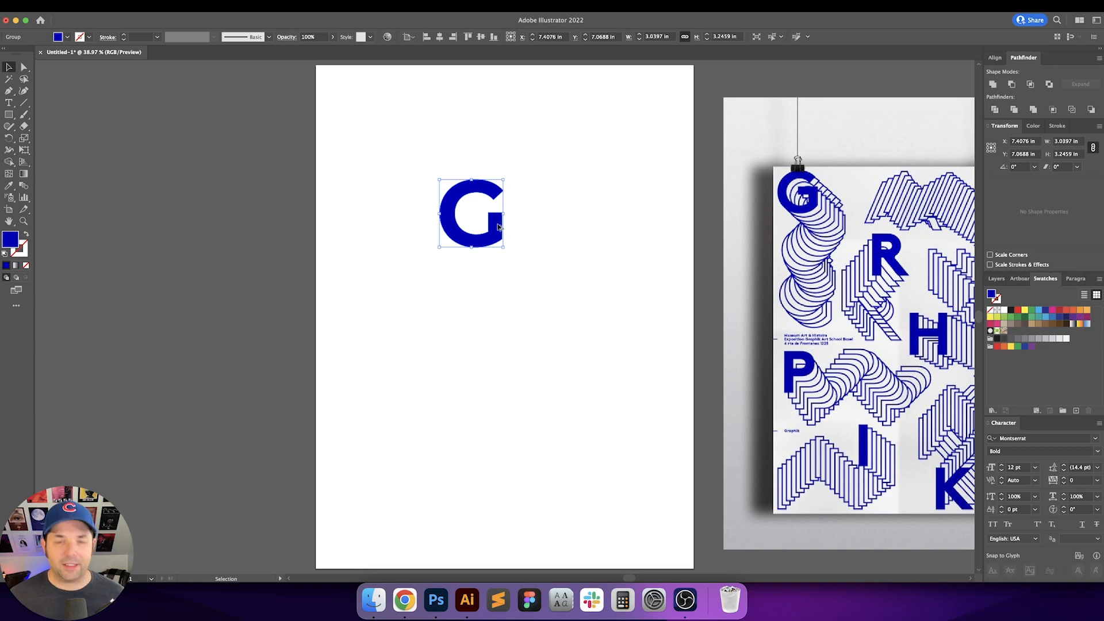
pyautogui.moveTo(498, 226); pyautogui.dragTo(506, 236)
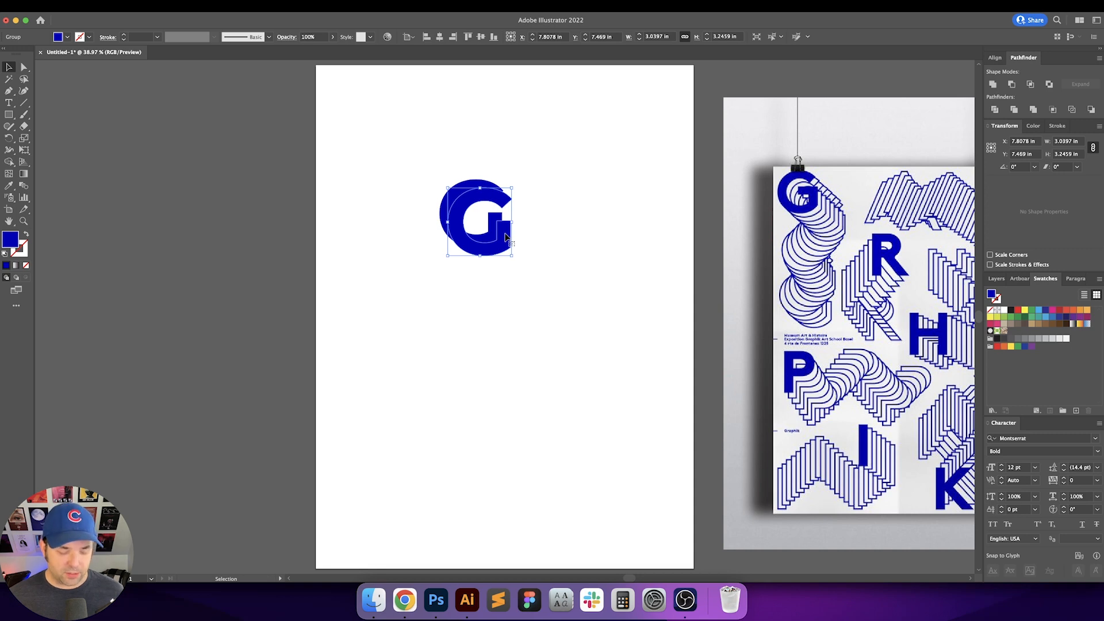
pyautogui.press('super+d')
pyautogui.press('super+d')
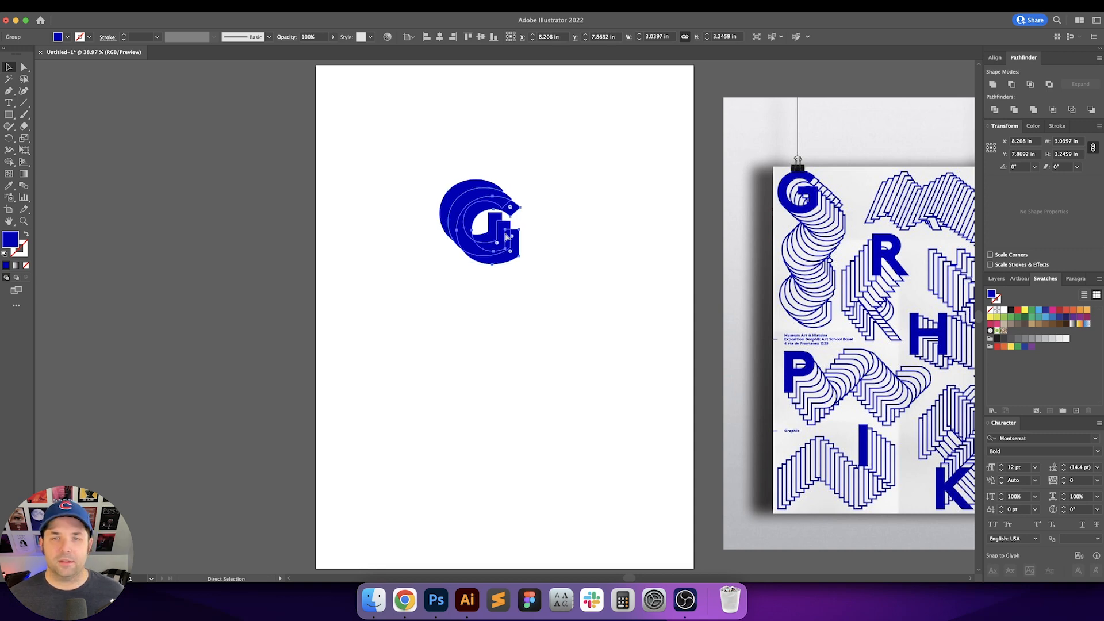
pyautogui.press('super+d')
pyautogui.press('super+d')
pyautogui.press('super+d')
pyautogui.press('super+d')
pyautogui.press('super+d')
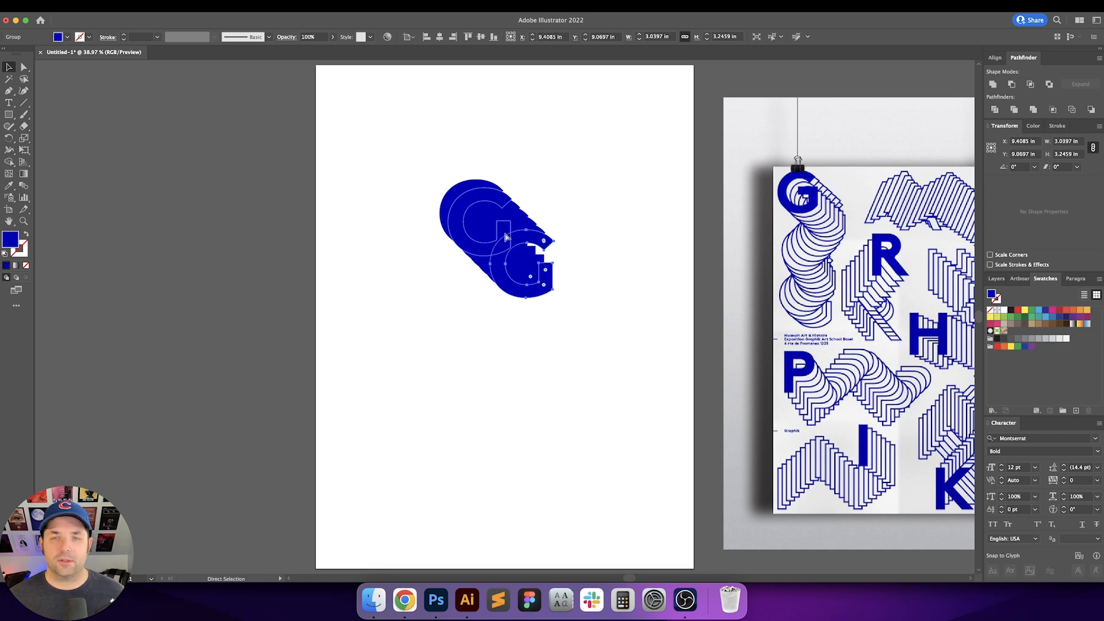
pyautogui.press('super+d')
pyautogui.press('super+d')
pyautogui.click(525, 174)
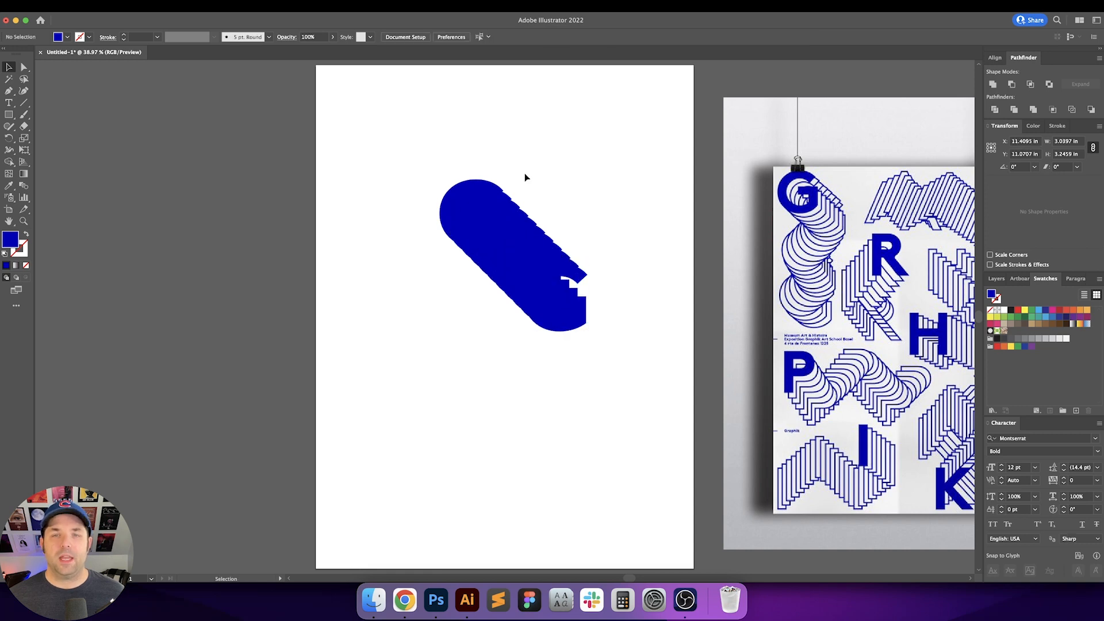
# Step: Select all copies except the front G and swap their fill and stroke to turn them into outlines
pyautogui.moveTo(418, 142); pyautogui.dragTo(636, 377)
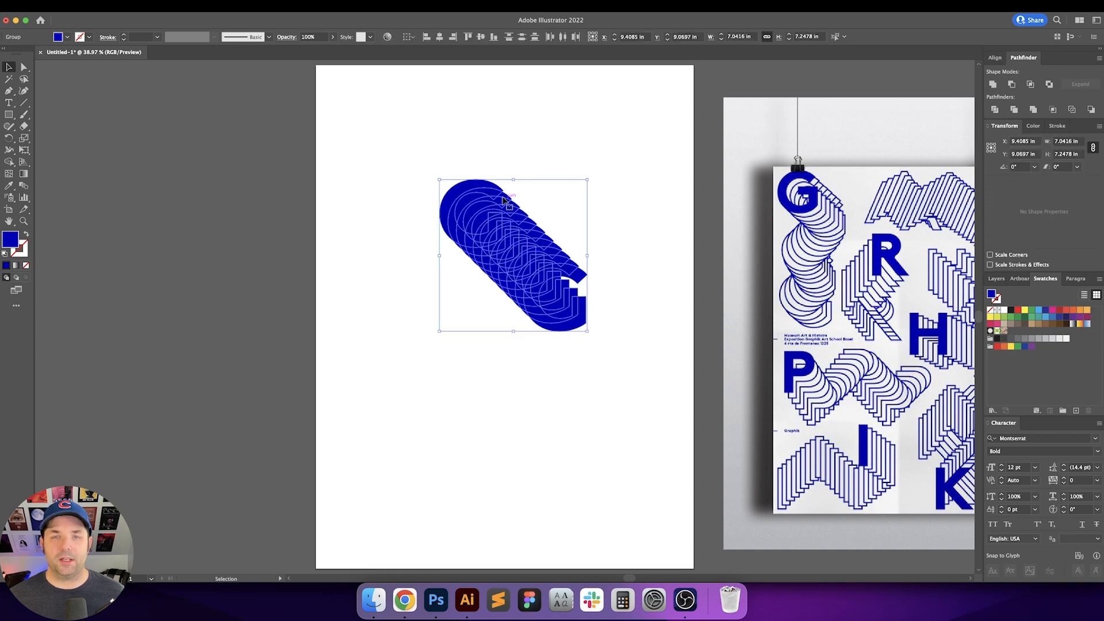
pyautogui.keyDown('shift'); pyautogui.click(467, 187); pyautogui.keyUp('shift')
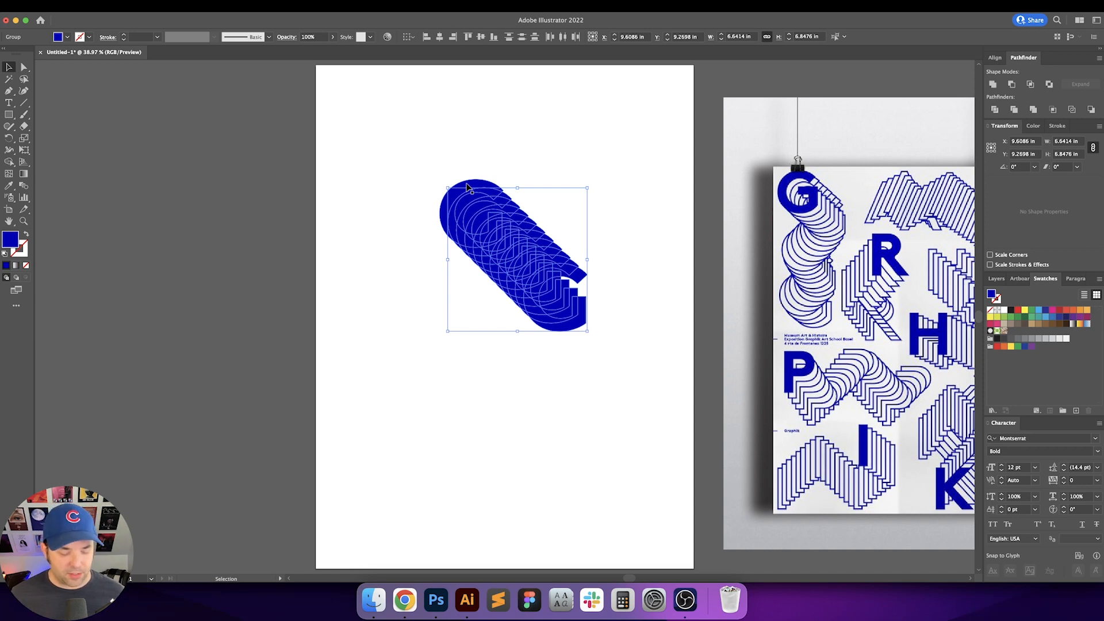
pyautogui.hotkey('shift', 'x')
pyautogui.click(520, 153)
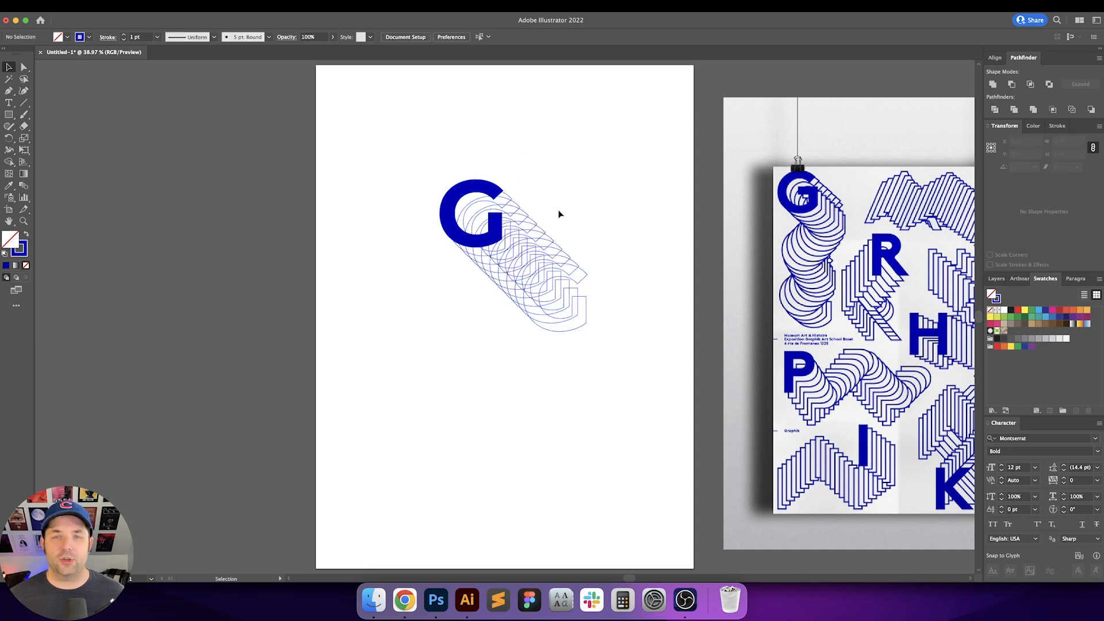
# Step: Give the outlined copies a white fill sampled from the artboard and send them behind the solid G
pyautogui.moveTo(396, 153); pyautogui.dragTo(595, 367)
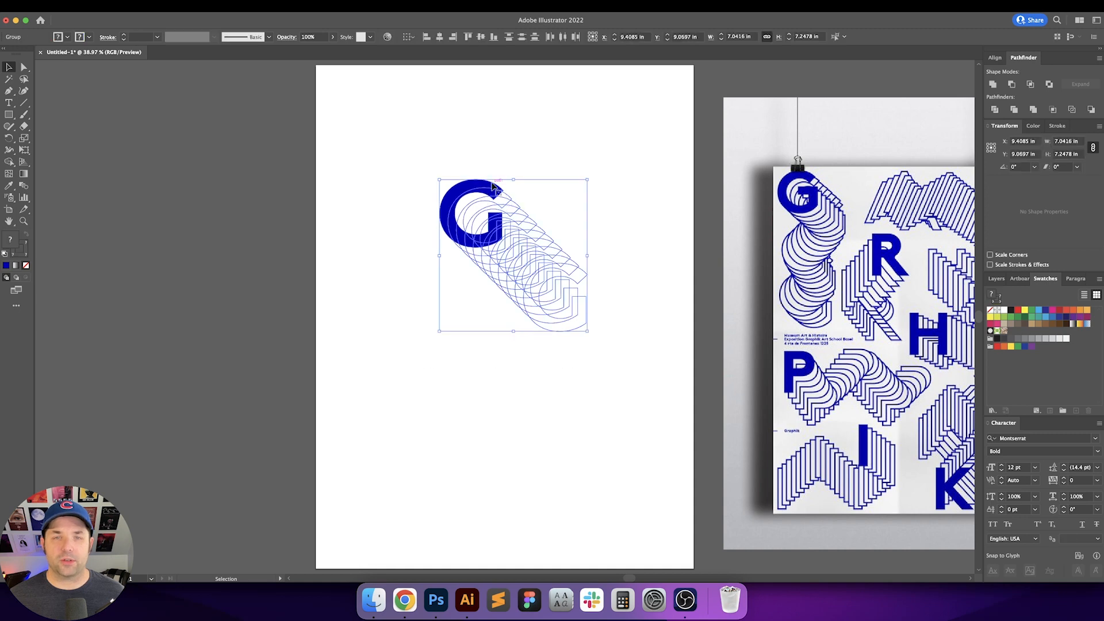
pyautogui.keyDown('shift'); pyautogui.click(465, 188); pyautogui.keyUp('shift')
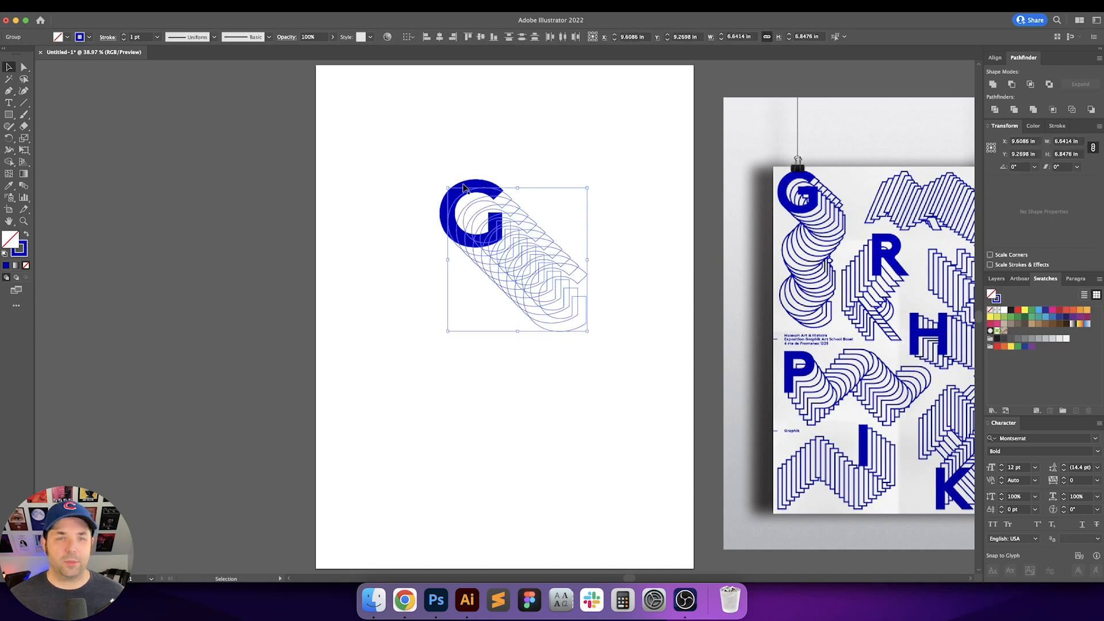
pyautogui.press('i')
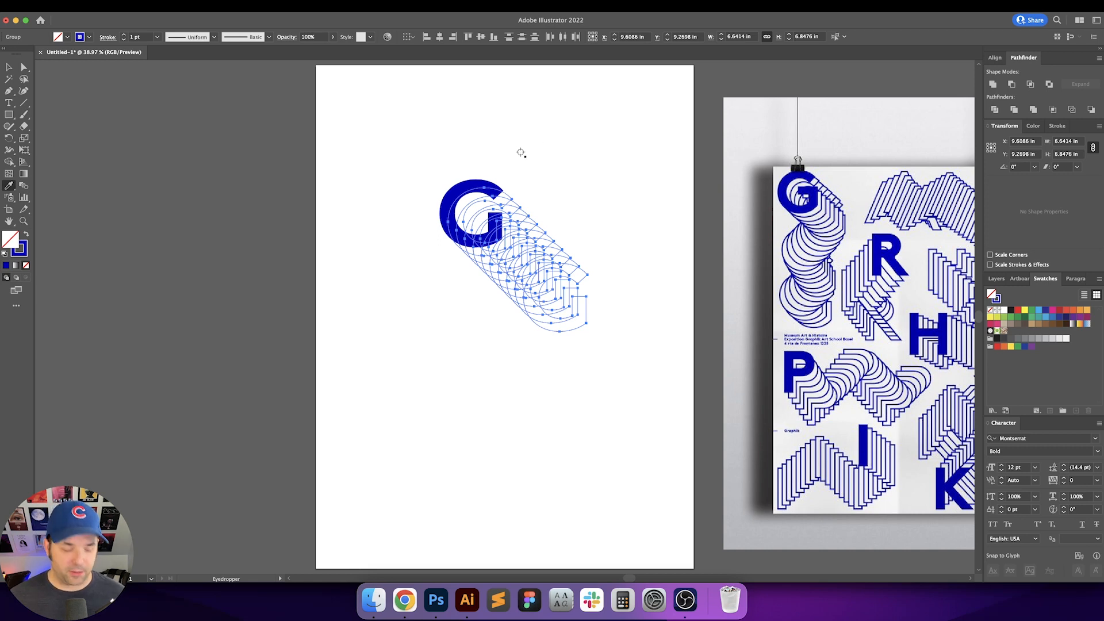
pyautogui.click(539, 151)
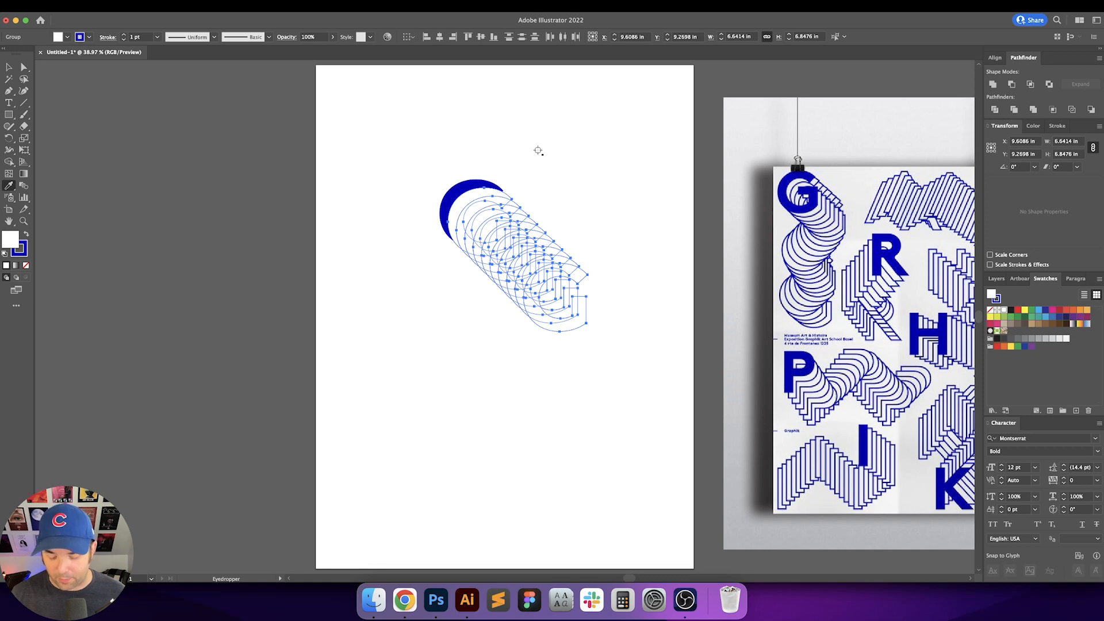
pyautogui.press('super')
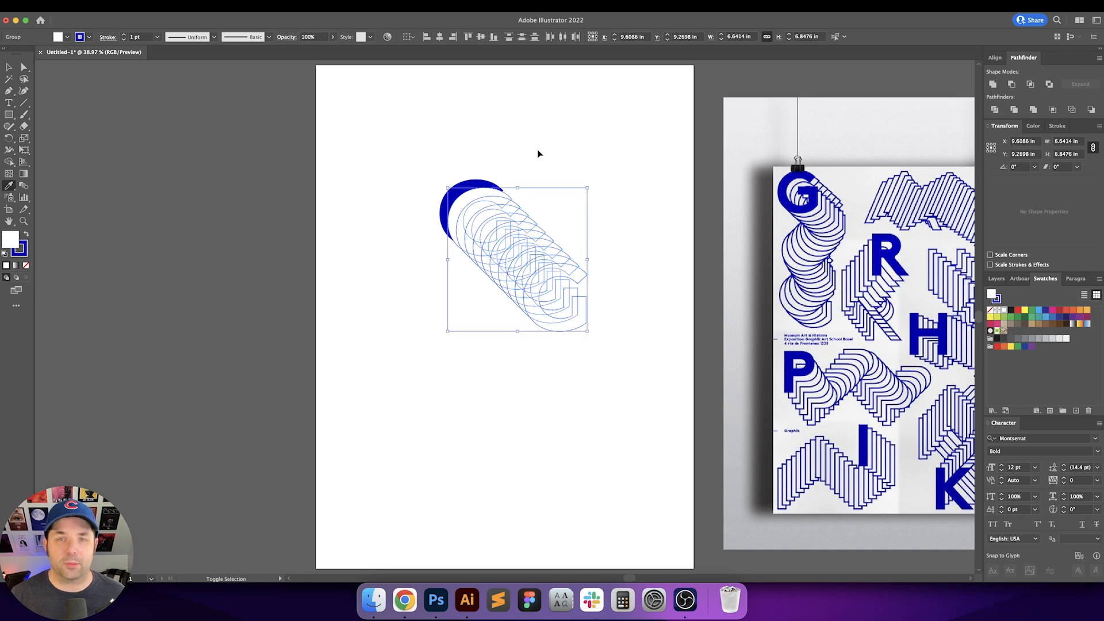
pyautogui.press('super+shift+[')
pyautogui.press('v')
pyautogui.click(589, 158)
# Step: Examine the overlapping outlined copies at the tail of the stack to check their stacking order
pyautogui.press('space')
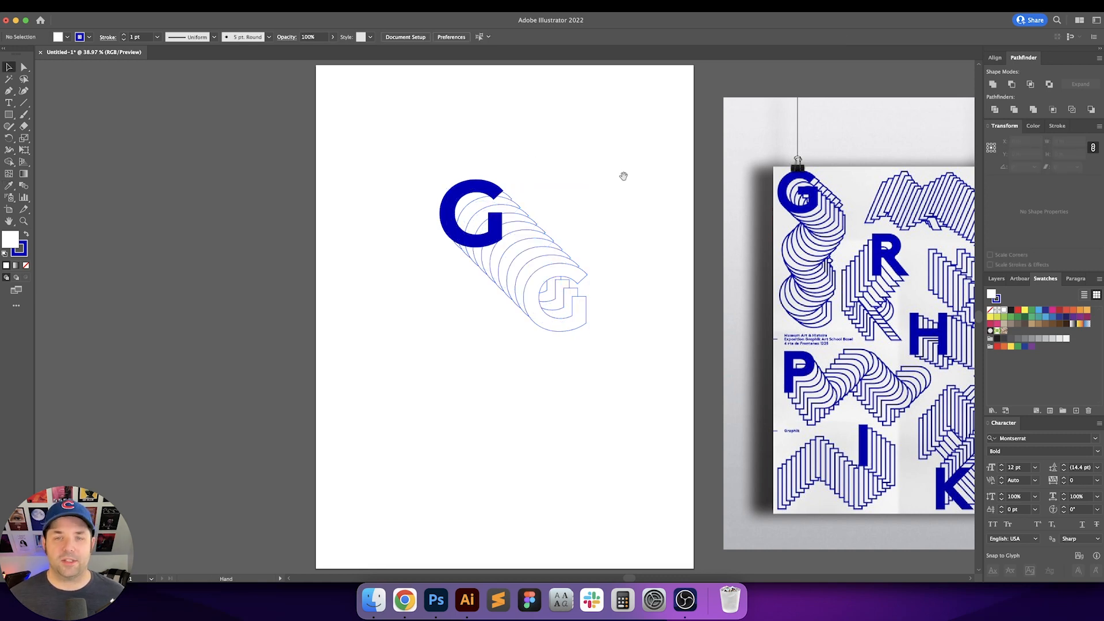
pyautogui.moveTo(624, 176); pyautogui.dragTo(600, 171)
pyautogui.press('super+equal')
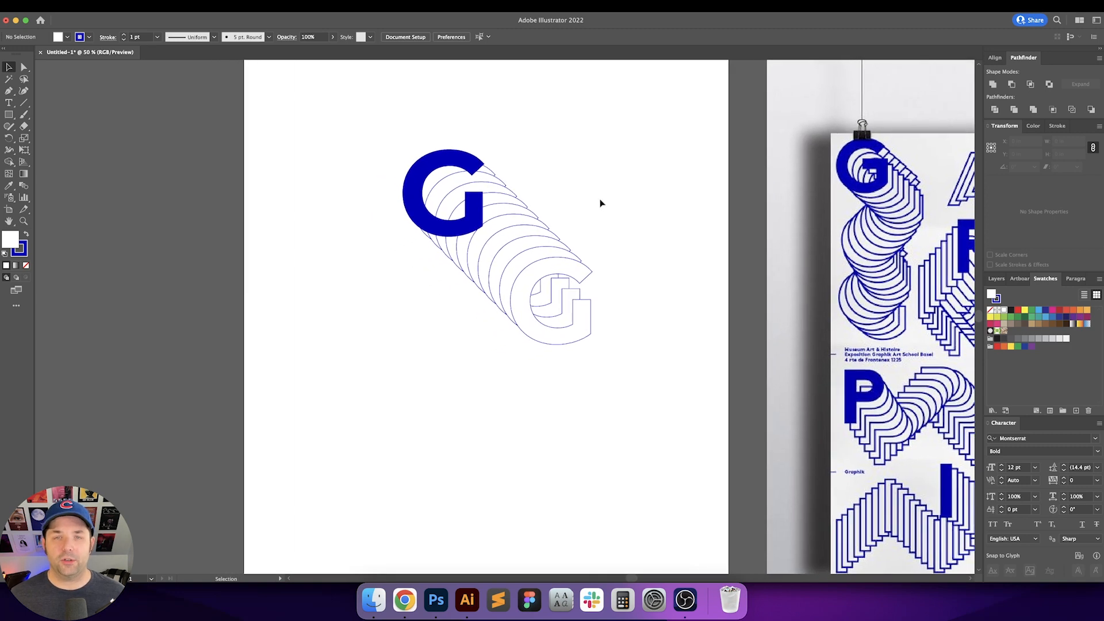
pyautogui.click(492, 168)
pyautogui.click(552, 260)
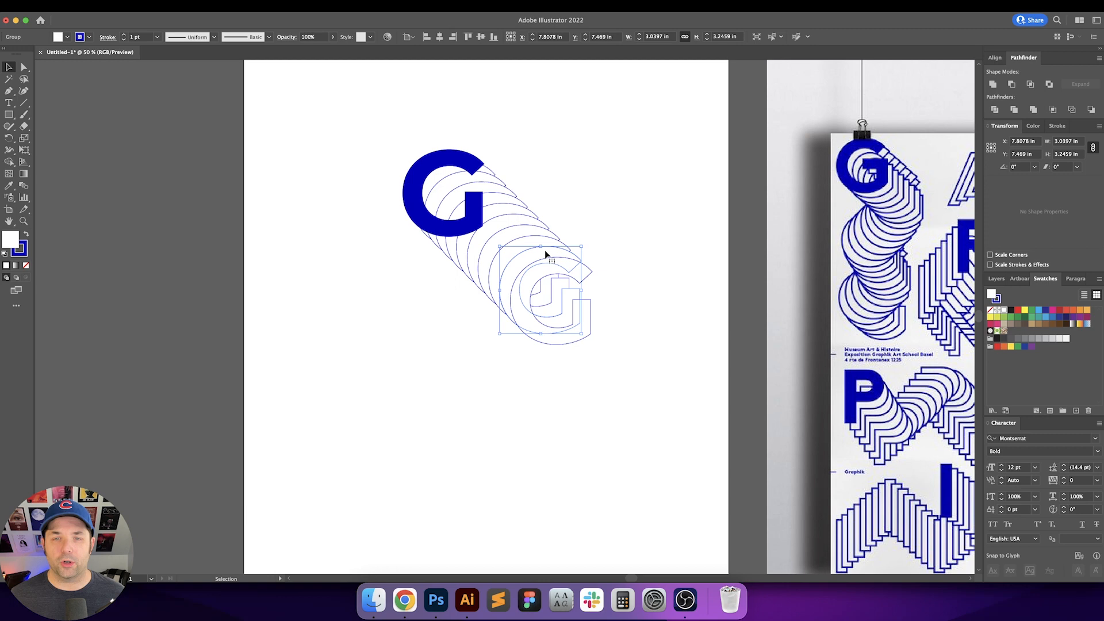
pyautogui.click(654, 255)
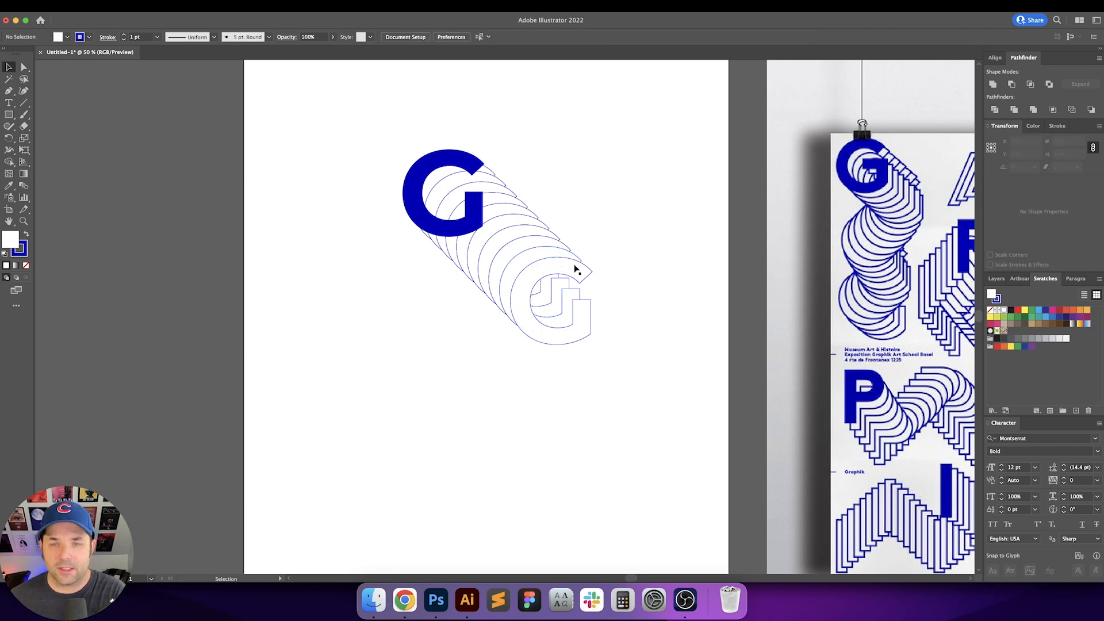
pyautogui.click(593, 275)
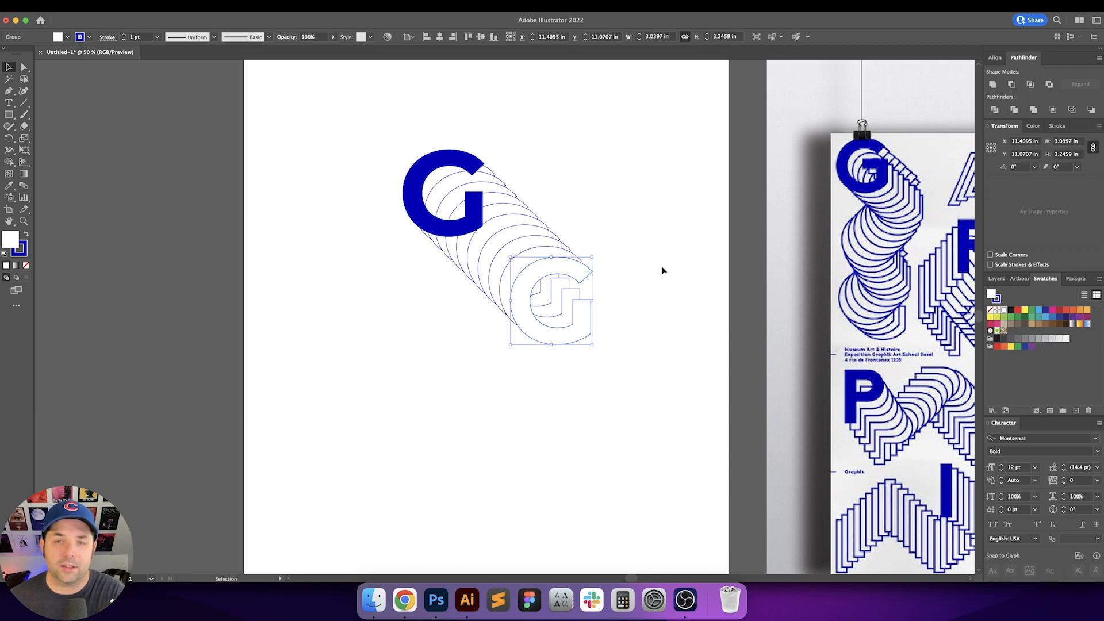
pyautogui.click(661, 265)
pyautogui.click(591, 274)
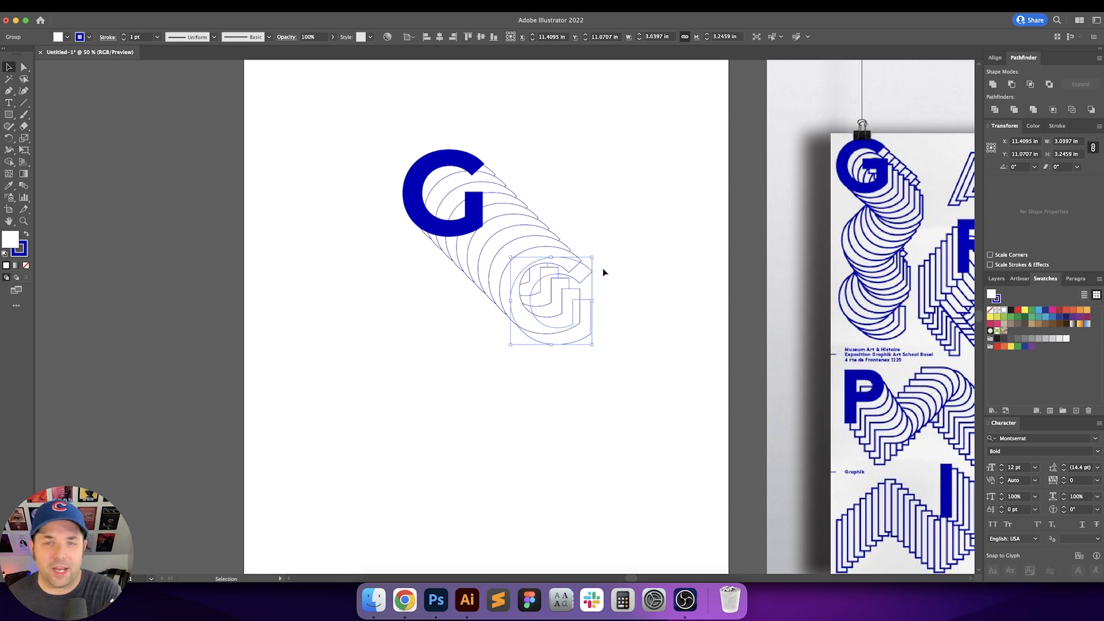
pyautogui.click(633, 270)
pyautogui.click(571, 258)
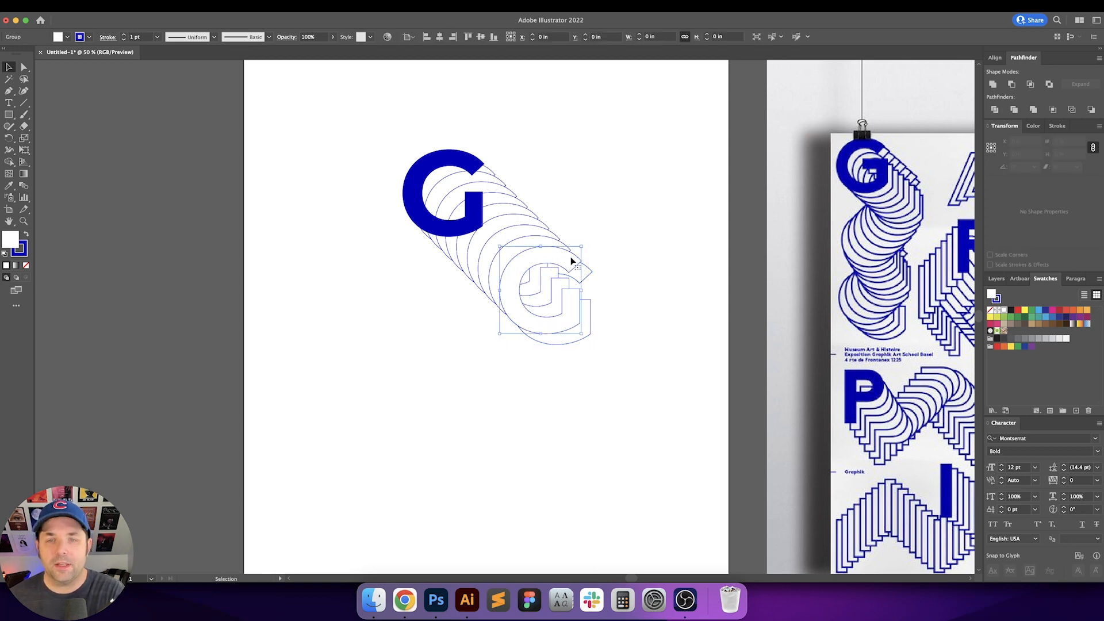
pyautogui.press('a')
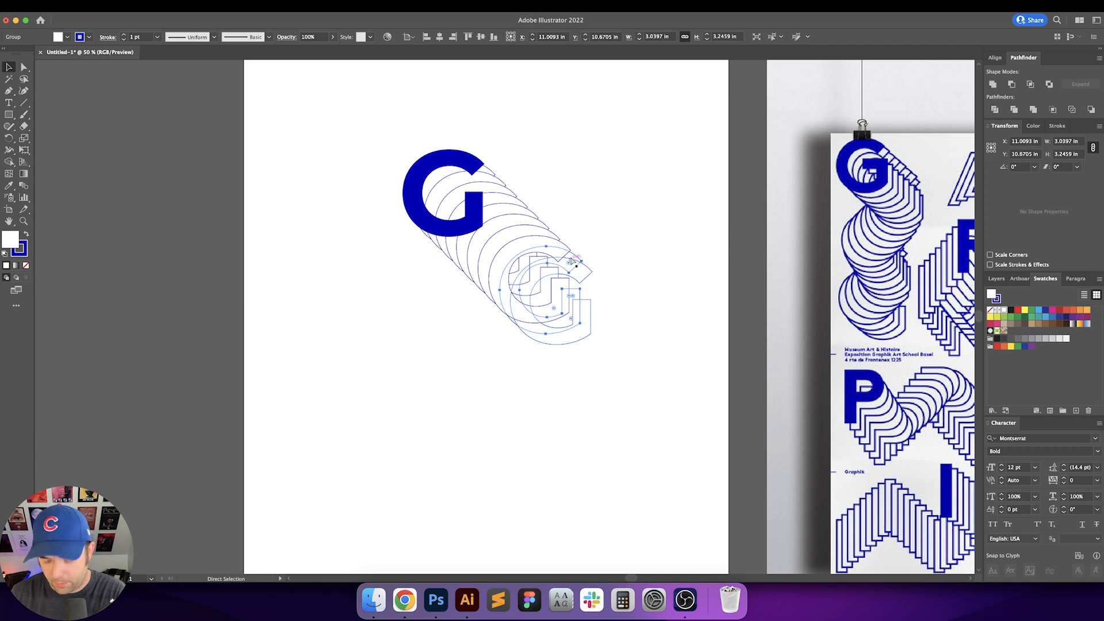
pyautogui.press('v')
pyautogui.click(633, 248)
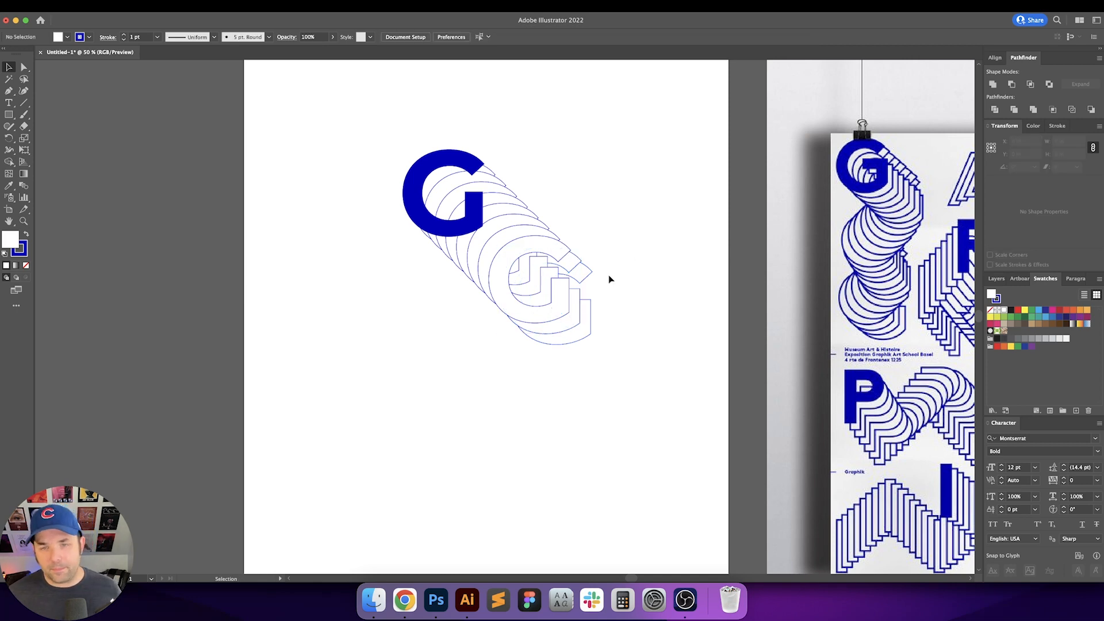
pyautogui.scroll(5, 609, 275)
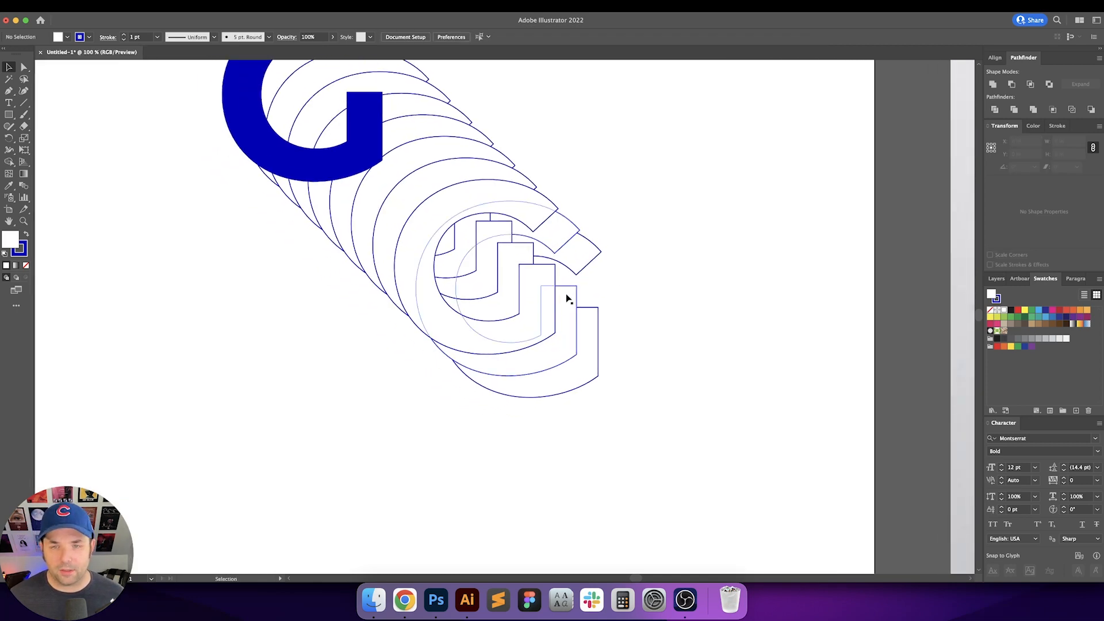
# Step: Rearrange the stacking order of the rearmost outlined copies so each sits behind the copy in front of it
pyautogui.click(568, 299)
pyautogui.press('a')
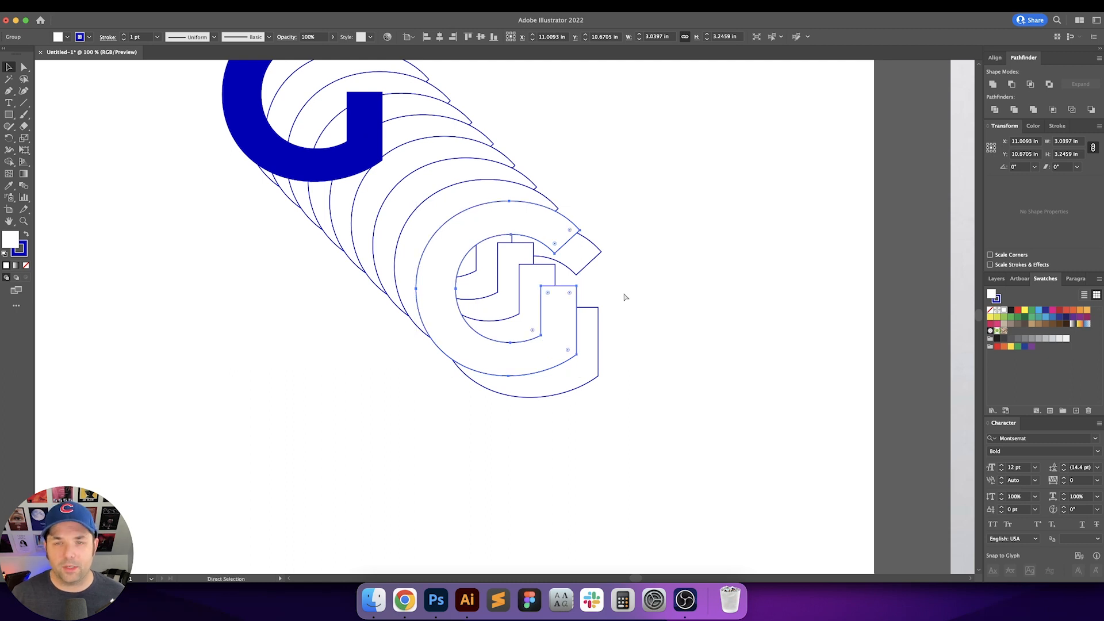
pyautogui.press('super+[')
pyautogui.press('super+[')
pyautogui.press('super+[')
pyautogui.press('super+]')
pyautogui.press('super+]')
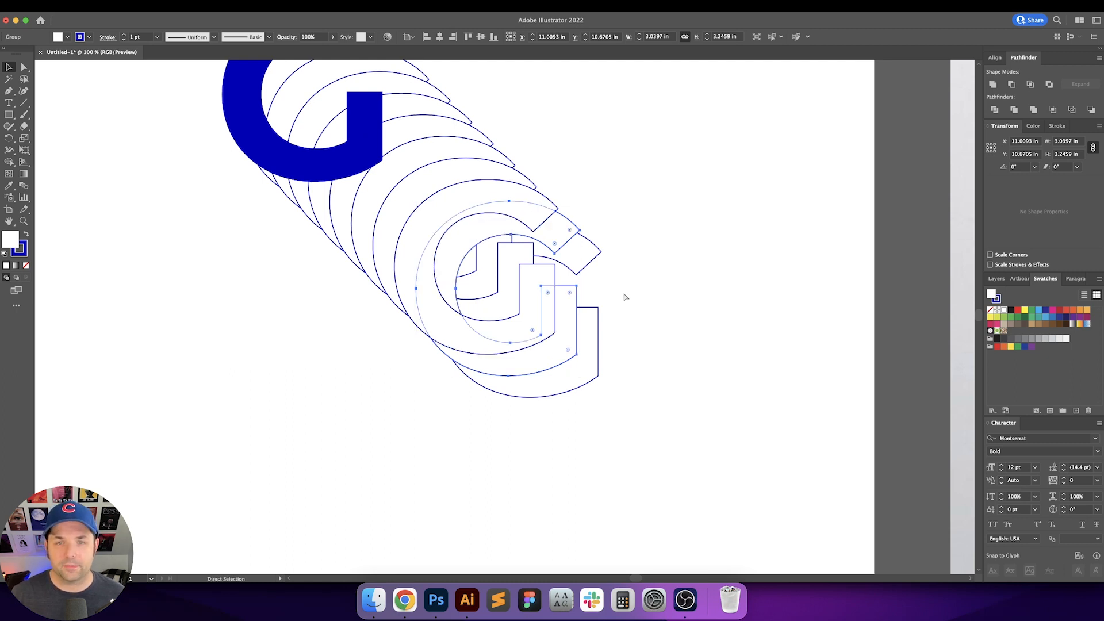
pyautogui.press('super+[')
pyautogui.press('super+[')
pyautogui.press('super+[')
pyautogui.press('super+[')
pyautogui.press('super+]')
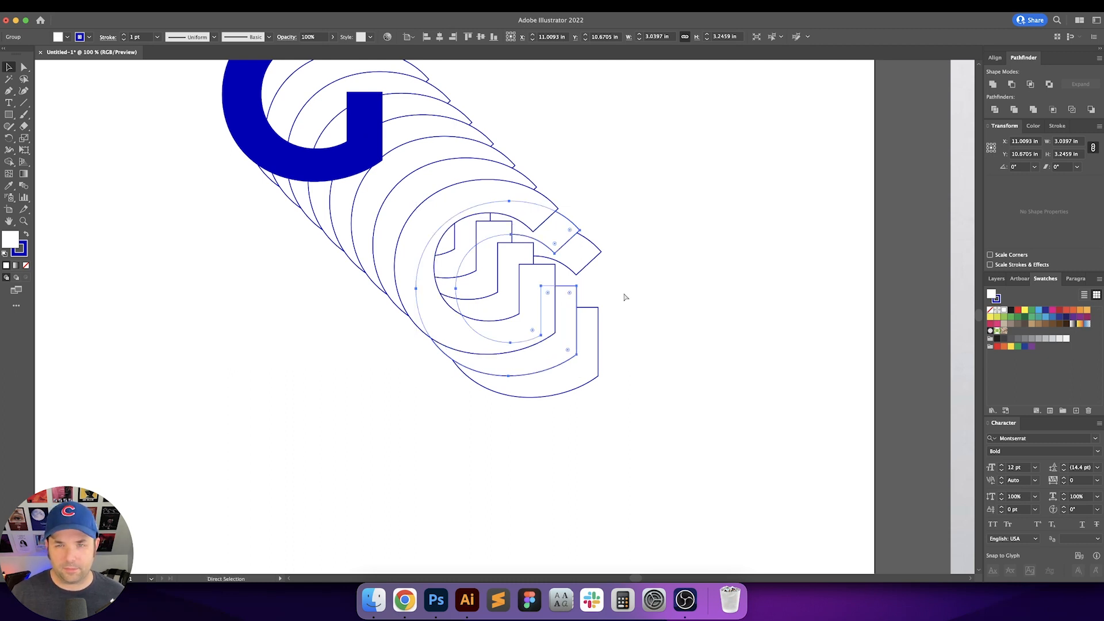
pyautogui.moveTo(570, 234); pyautogui.dragTo(548, 212)
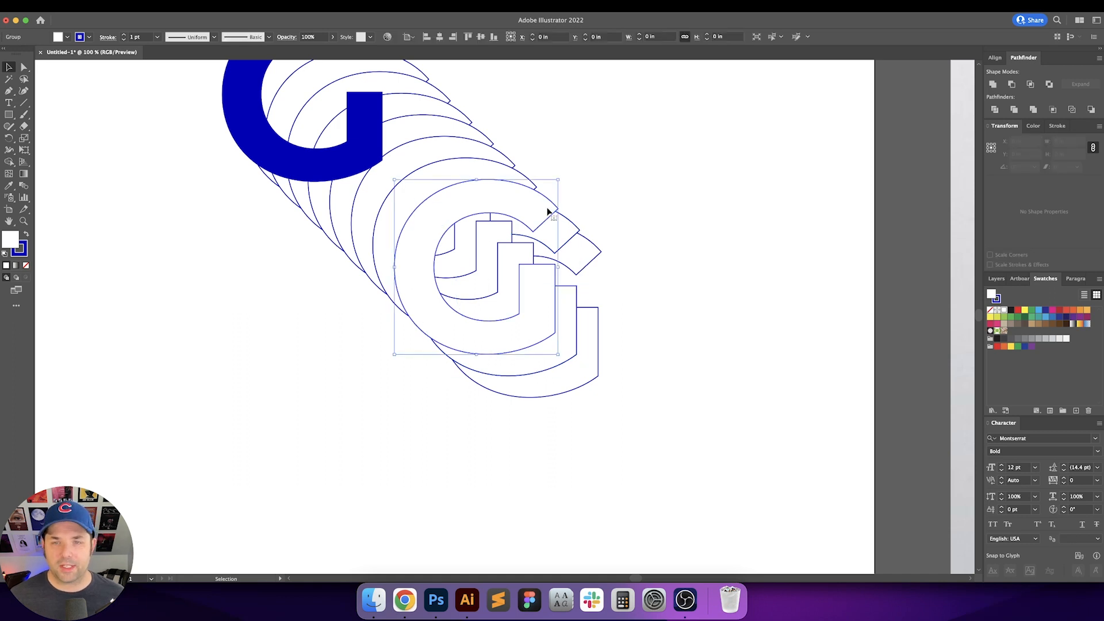
pyautogui.press('super+shift+[')
pyautogui.press('super+]')
pyautogui.press('super+]')
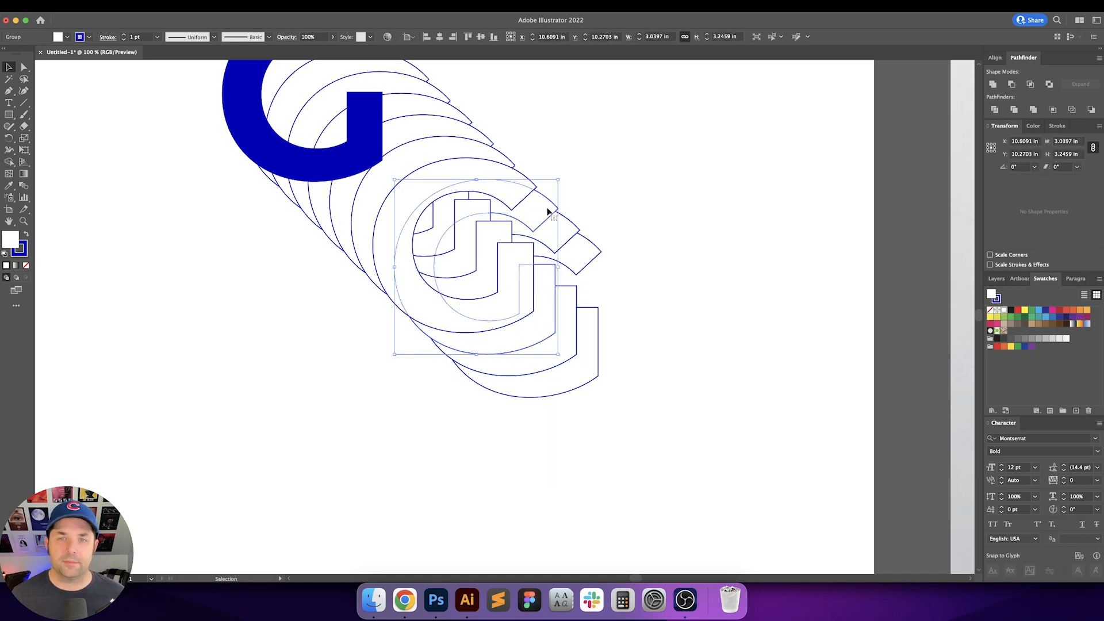
# Step: Adjust the stacking order of the next outlined copies up the stack so the overlaps read correctly
pyautogui.click(585, 181)
pyautogui.scroll(2, 581, 201)
pyautogui.hscroll(-2, 581, 201)
pyautogui.click(539, 217)
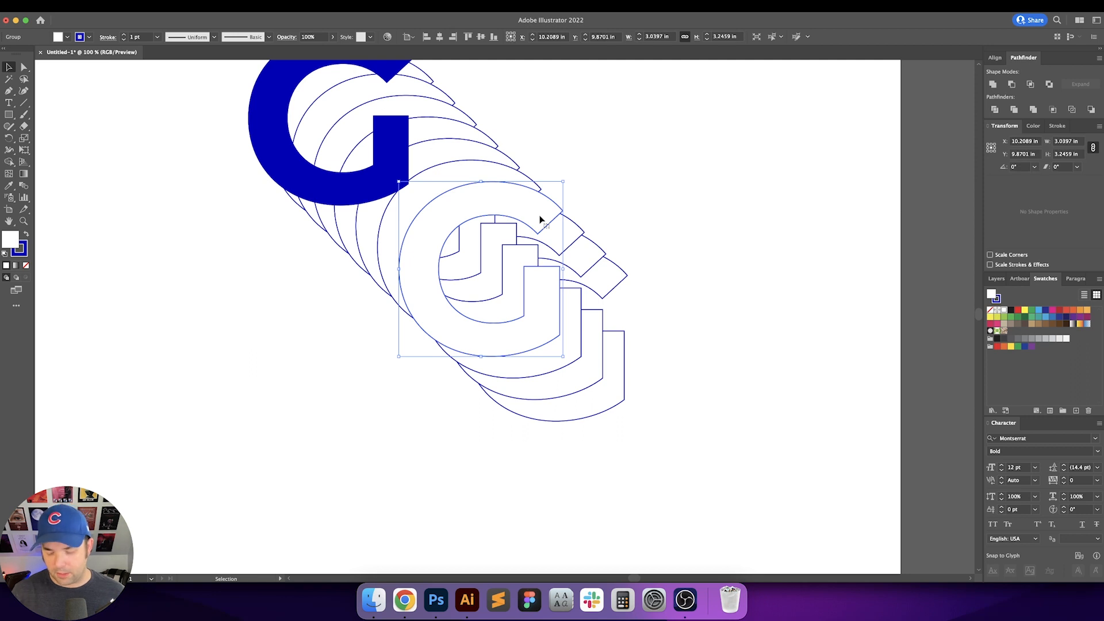
pyautogui.press('super+]')
pyautogui.press('super+]')
pyautogui.press('super+]')
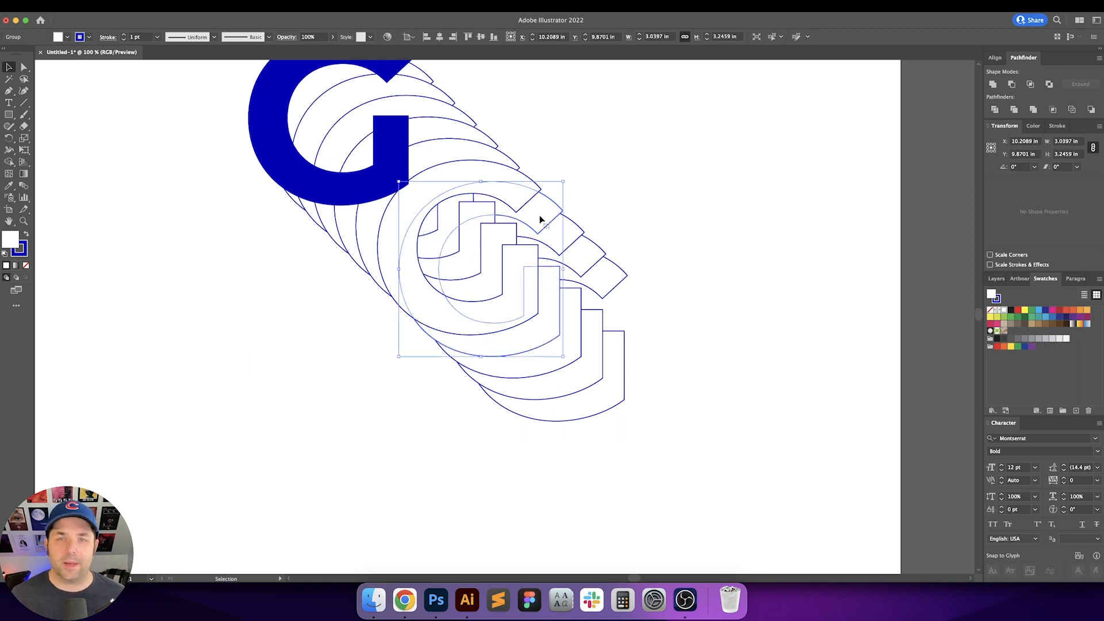
pyautogui.click(605, 182)
pyautogui.moveTo(605, 183); pyautogui.dragTo(632, 231)
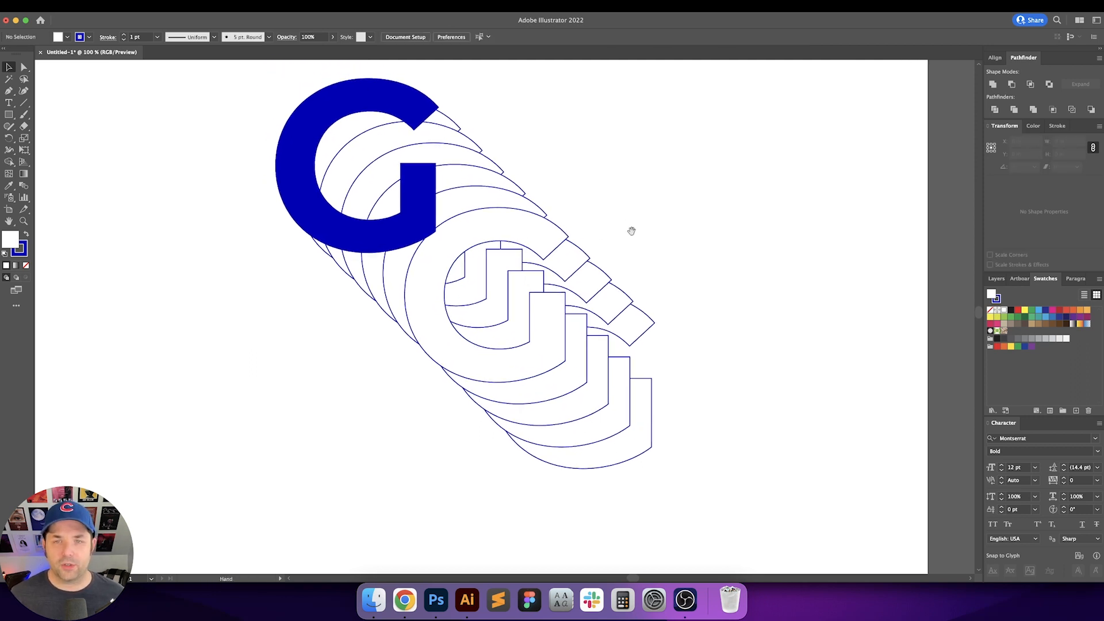
pyautogui.click(546, 233)
pyautogui.press('super+[')
pyautogui.press('super+[')
pyautogui.press('super+[')
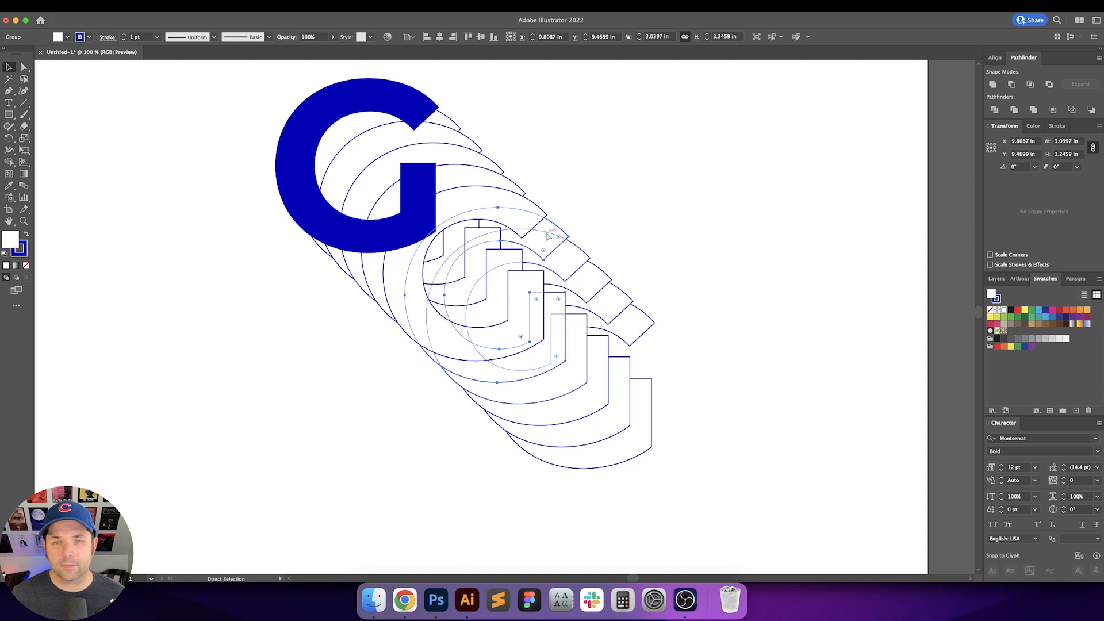
# Step: Fix the stacking order of the remaining outlined copies toward the solid front G
pyautogui.press('v')
pyautogui.click(604, 217)
pyautogui.click(542, 214)
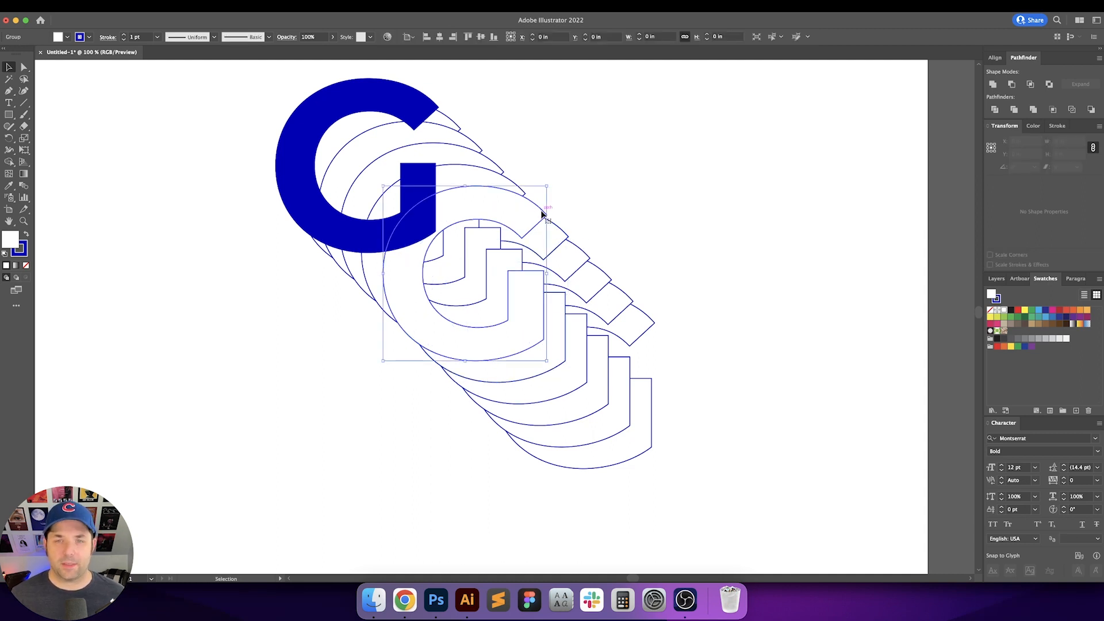
pyautogui.press('a')
pyautogui.click(542, 214)
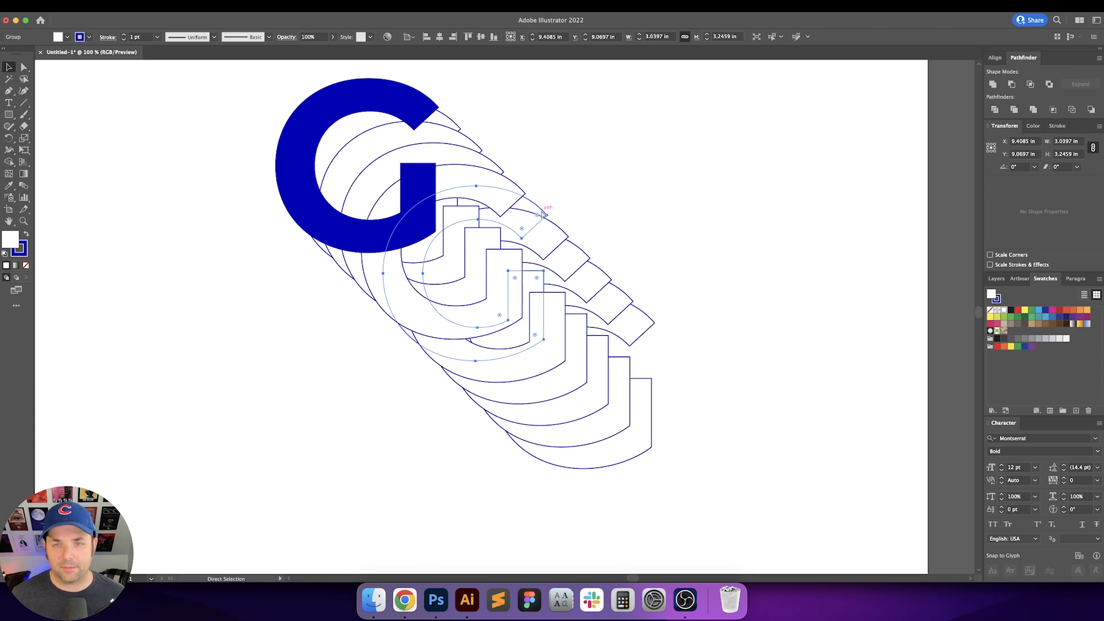
pyautogui.press('v')
pyautogui.click(509, 191)
pyautogui.click(509, 192)
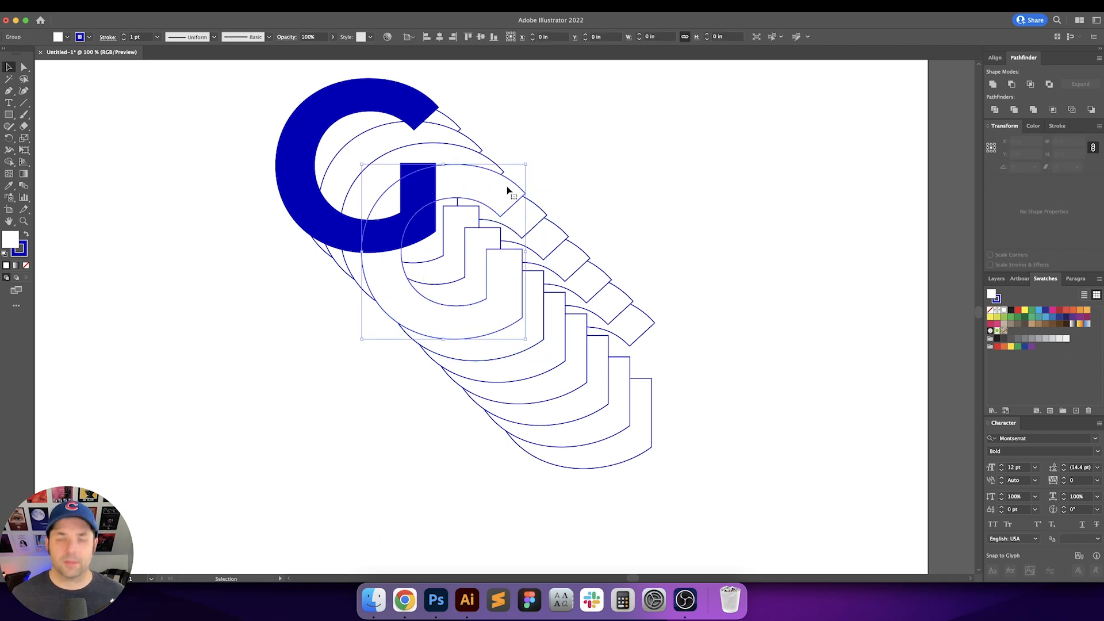
pyautogui.press('a')
pyautogui.click(509, 192)
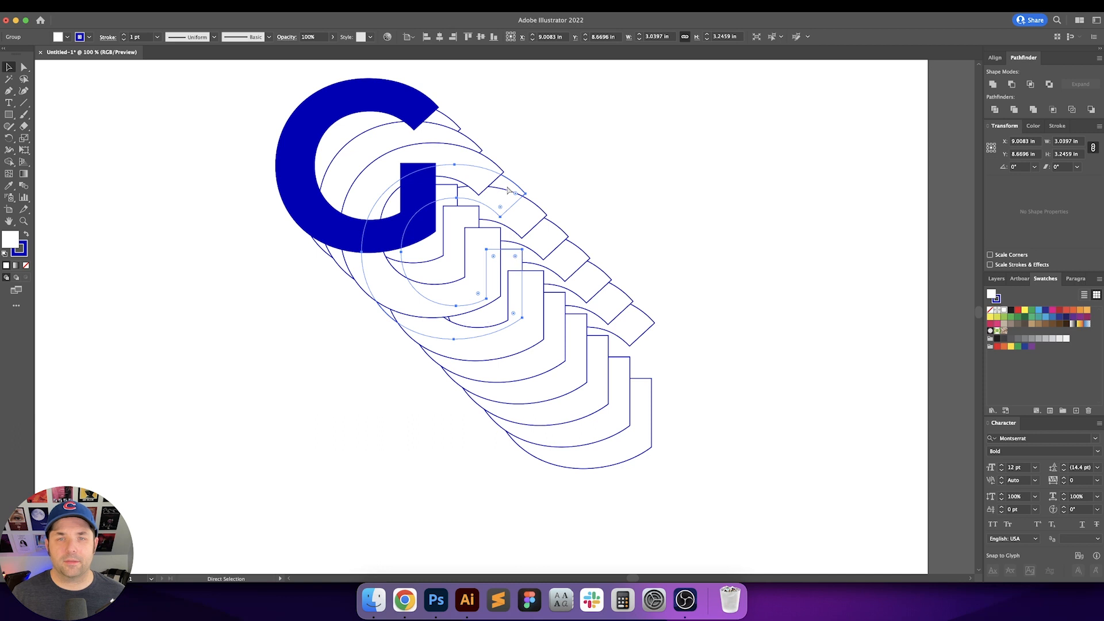
pyautogui.press('v')
pyautogui.click(506, 187)
pyautogui.press('Delete')
pyautogui.click(489, 171)
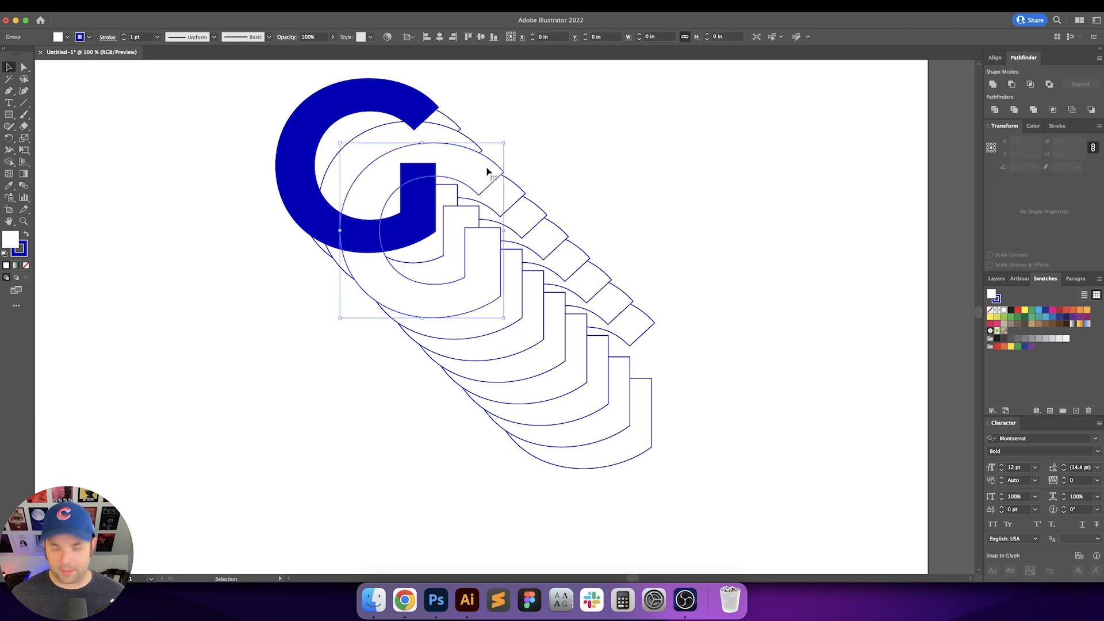
pyautogui.press('a')
pyautogui.click(490, 172)
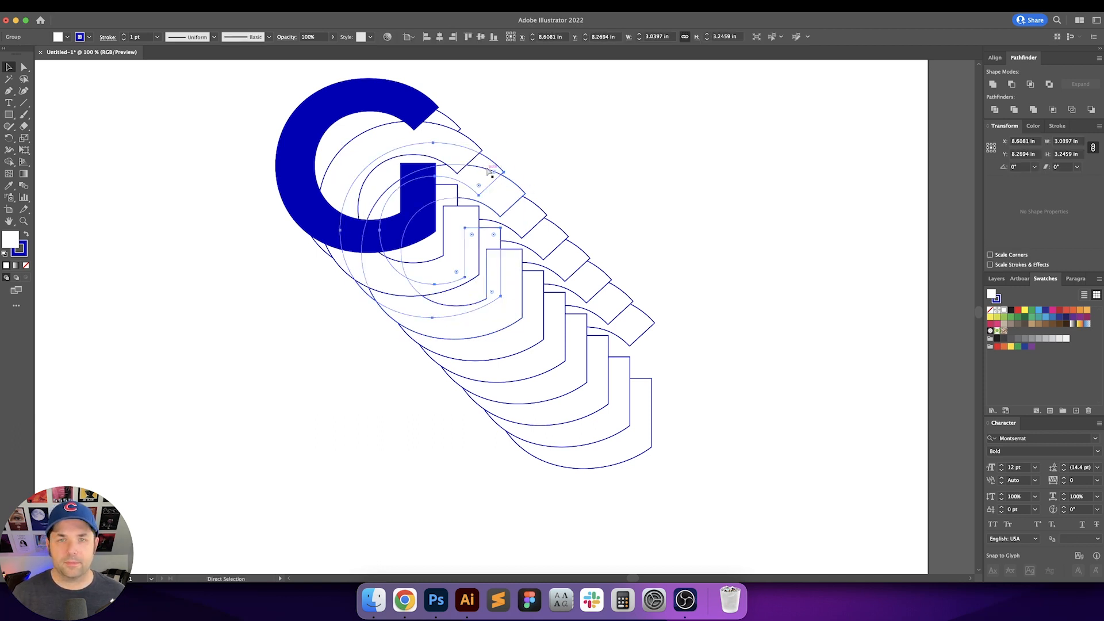
pyautogui.press('v')
pyautogui.click(488, 170)
pyautogui.press('Delete')
pyautogui.click(473, 142)
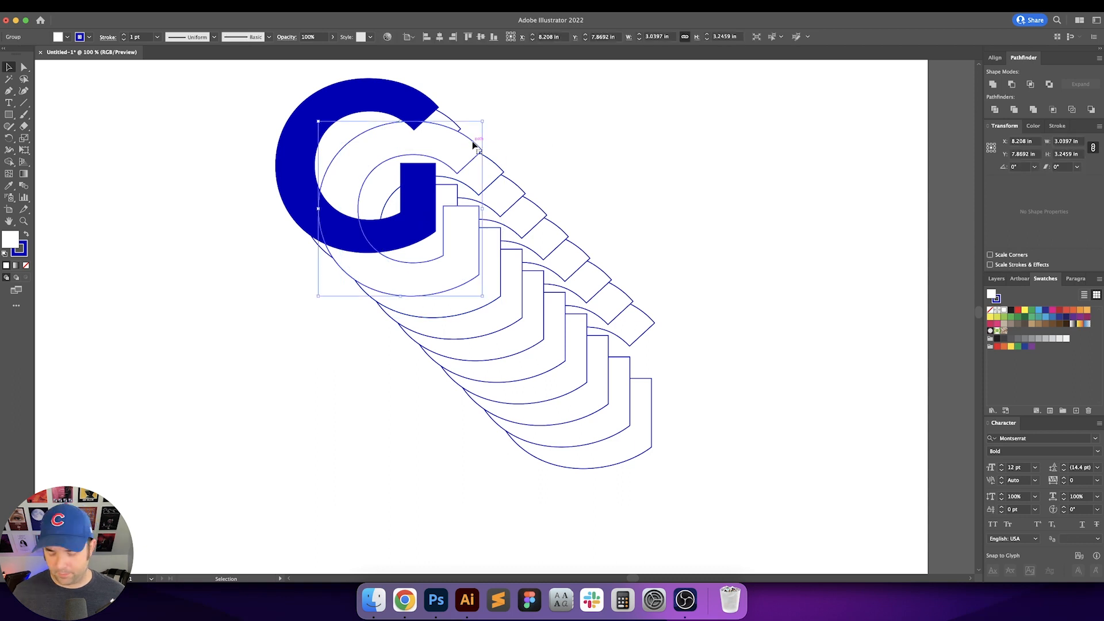
pyautogui.press('a')
pyautogui.click(474, 144)
pyautogui.press('v')
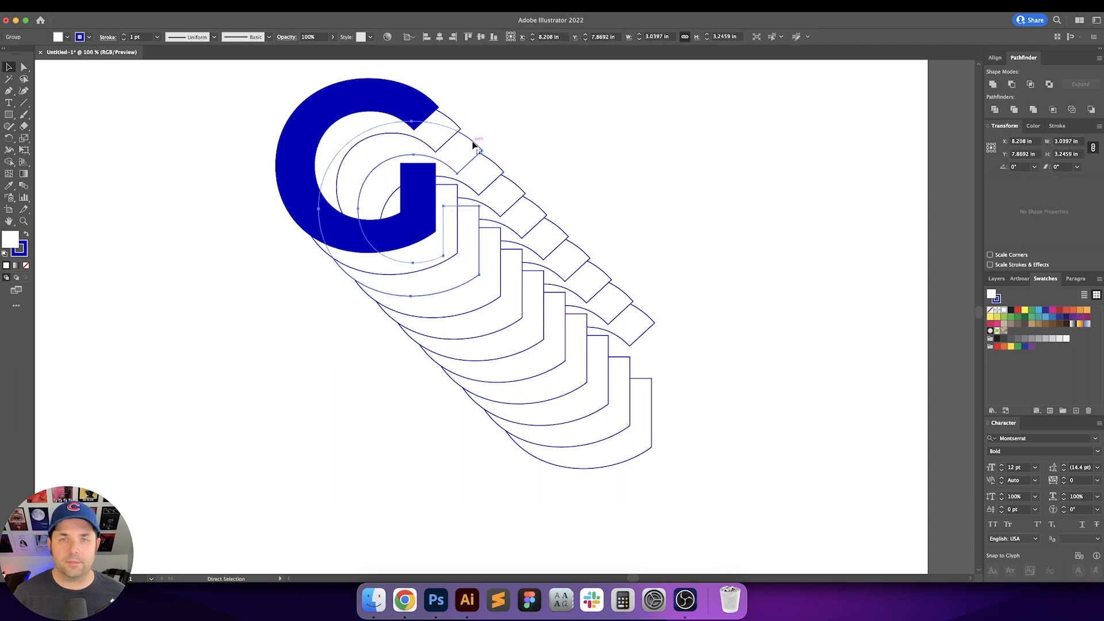
pyautogui.click(473, 143)
pyautogui.press('Delete')
pyautogui.click(450, 130)
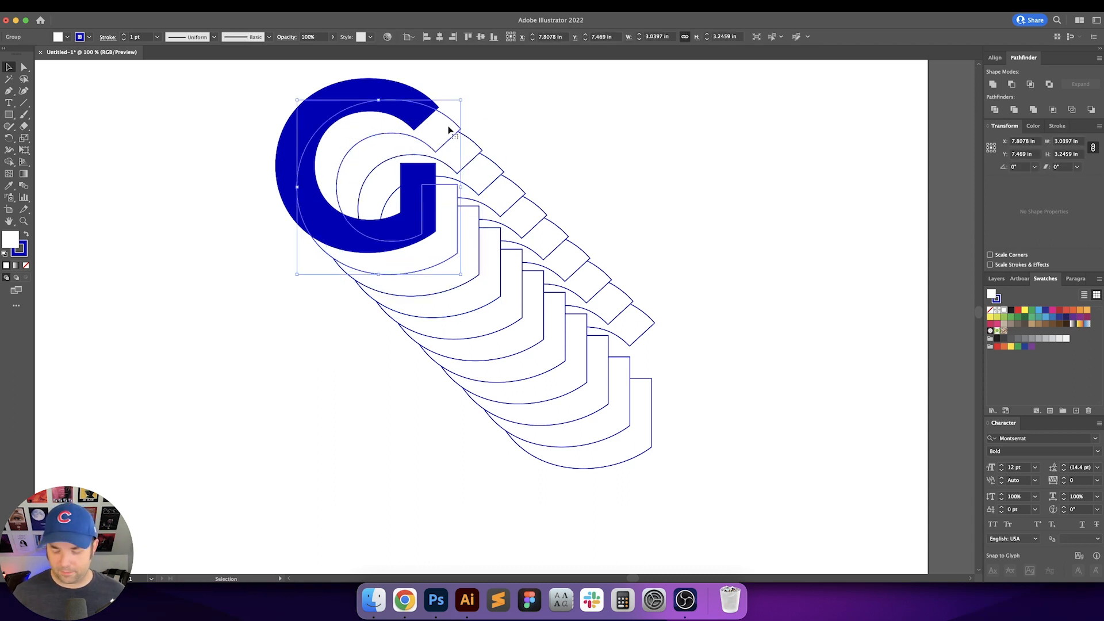
pyautogui.press('a')
pyautogui.click(450, 130)
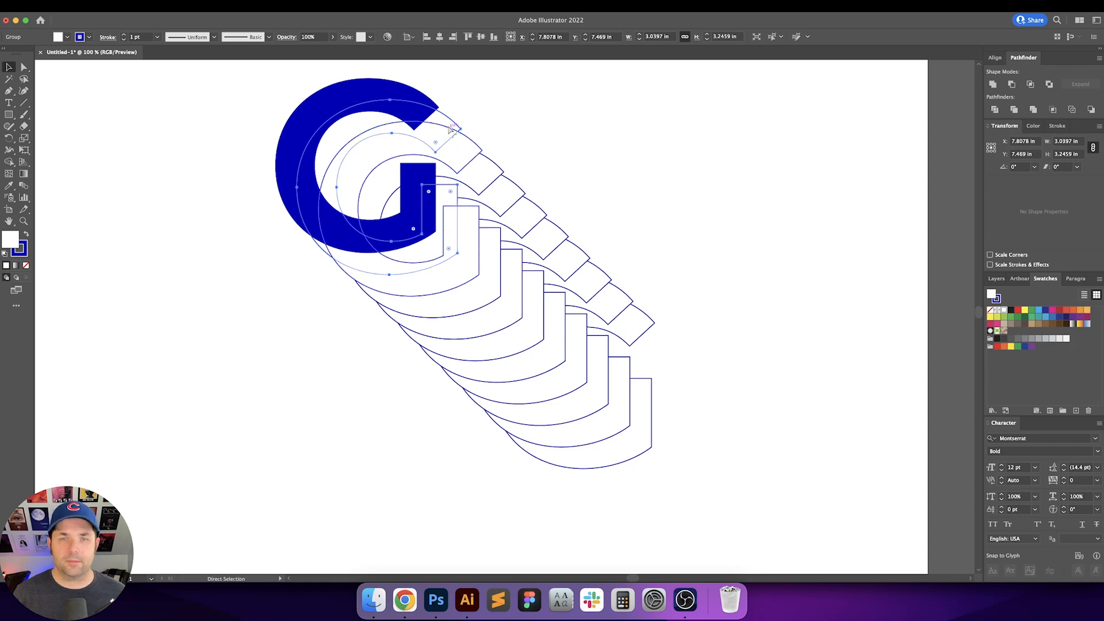
pyautogui.click(448, 128)
# Step: Select all the outlined copies in the stack behind the solid G
pyautogui.click(629, 196)
pyautogui.scroll(-1, 635, 206)
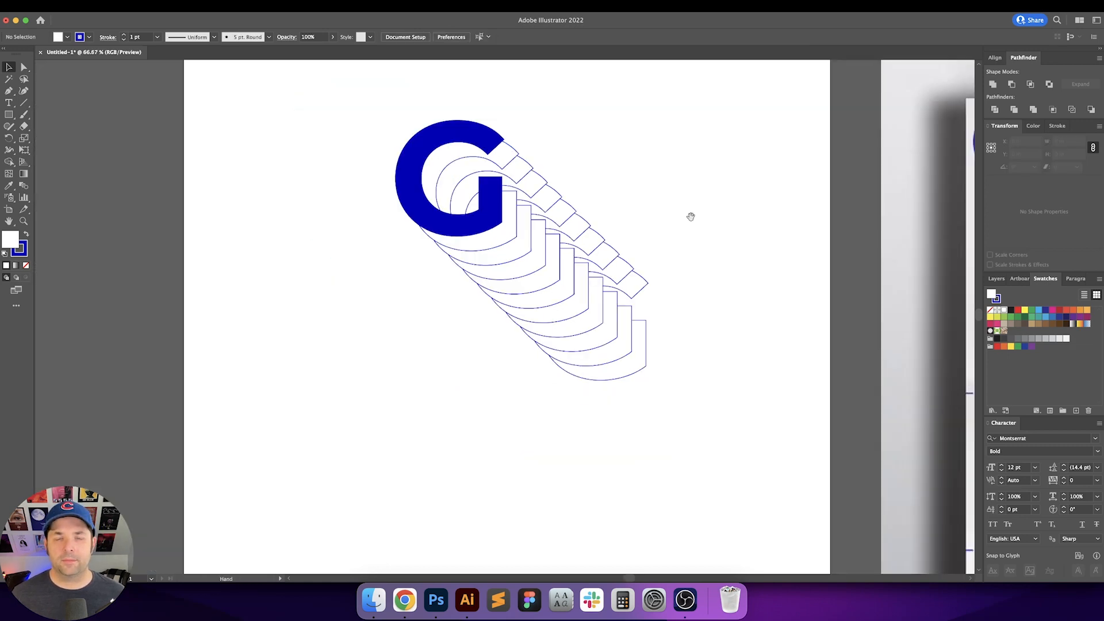
pyautogui.moveTo(691, 215); pyautogui.dragTo(506, 240)
pyautogui.moveTo(430, 232); pyautogui.dragTo(436, 222)
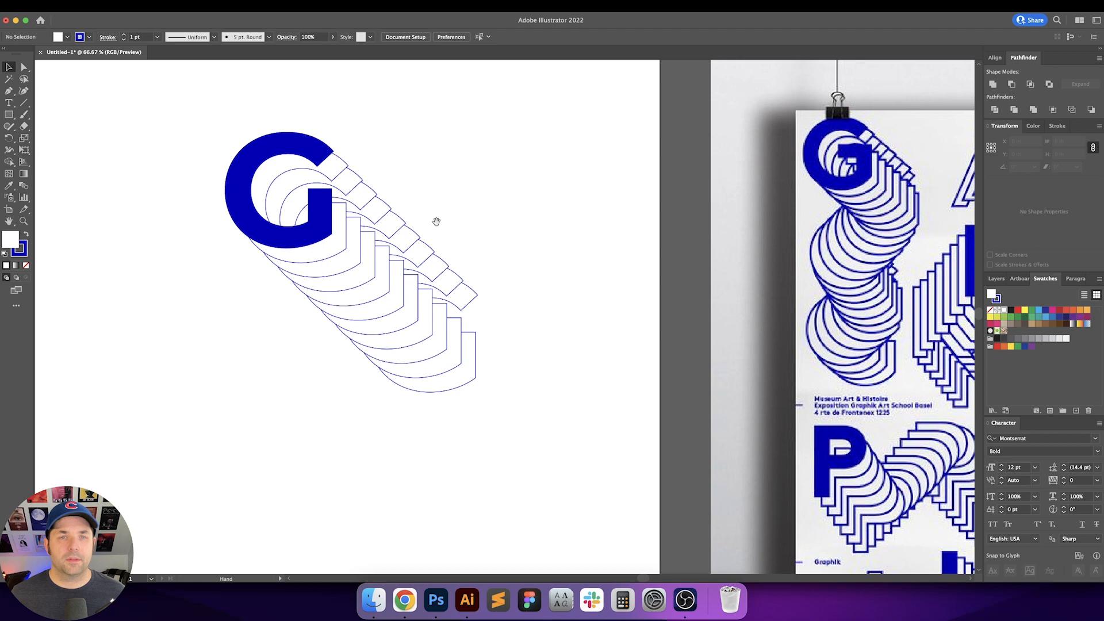
pyautogui.click(337, 171)
pyautogui.moveTo(387, 194); pyautogui.dragTo(512, 360)
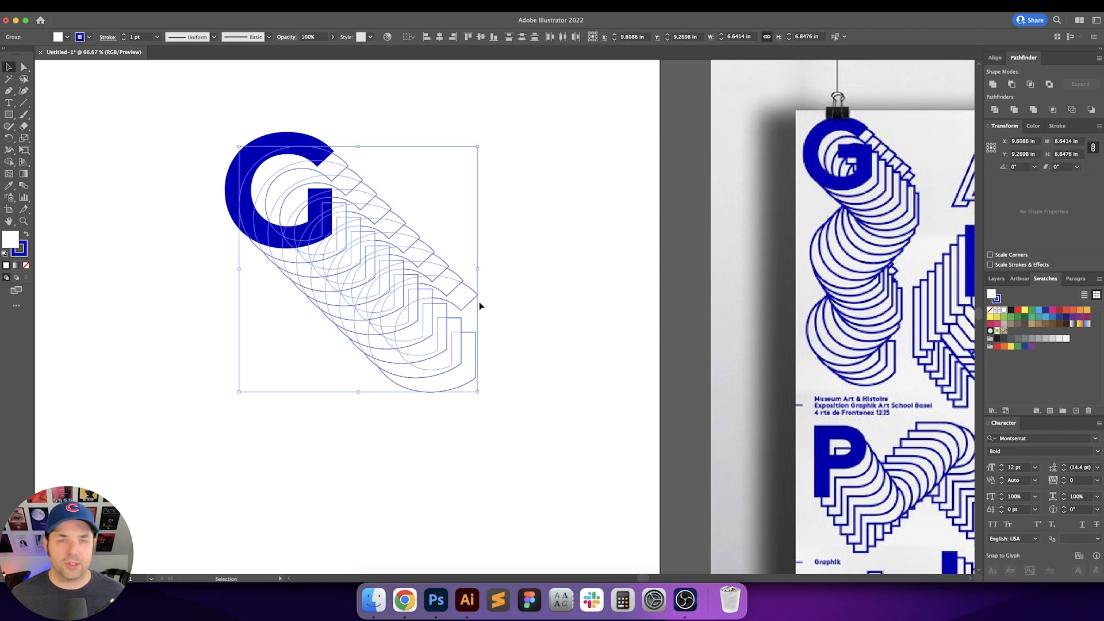
# Step: Increase the stroke weight of the outlined copies to 3 pt
pyautogui.click(123, 35)
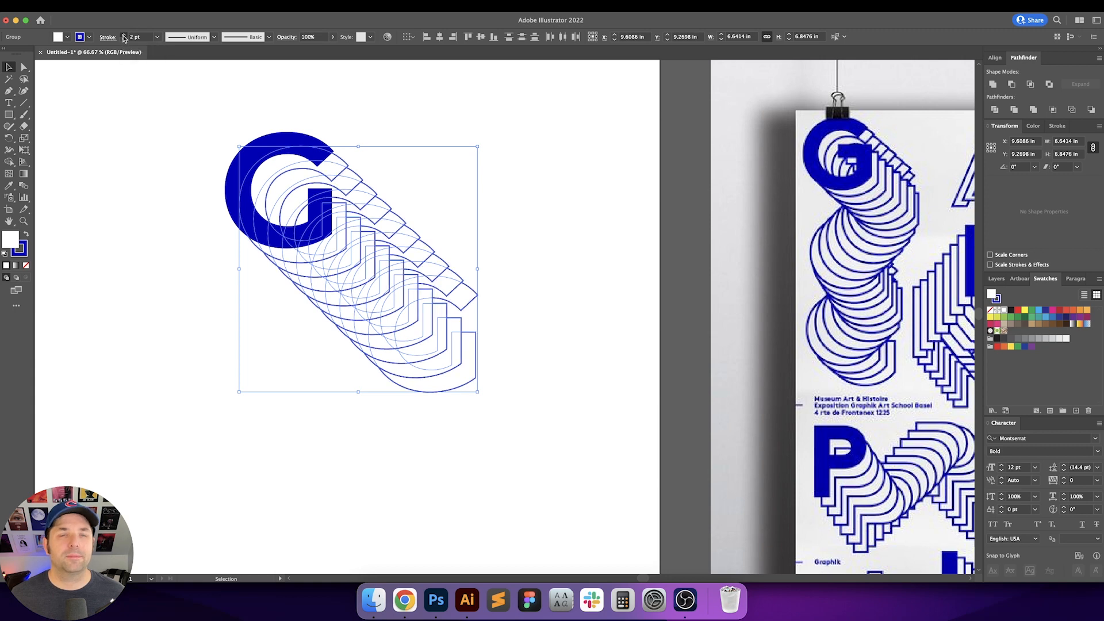
pyautogui.click(124, 36)
pyautogui.click(290, 120)
pyautogui.moveTo(367, 119)
pyautogui.mouseDown()
pyautogui.moveTo(392, 126)
pyautogui.moveTo(415, 113)
pyautogui.moveTo(441, 136)
pyautogui.mouseUp()
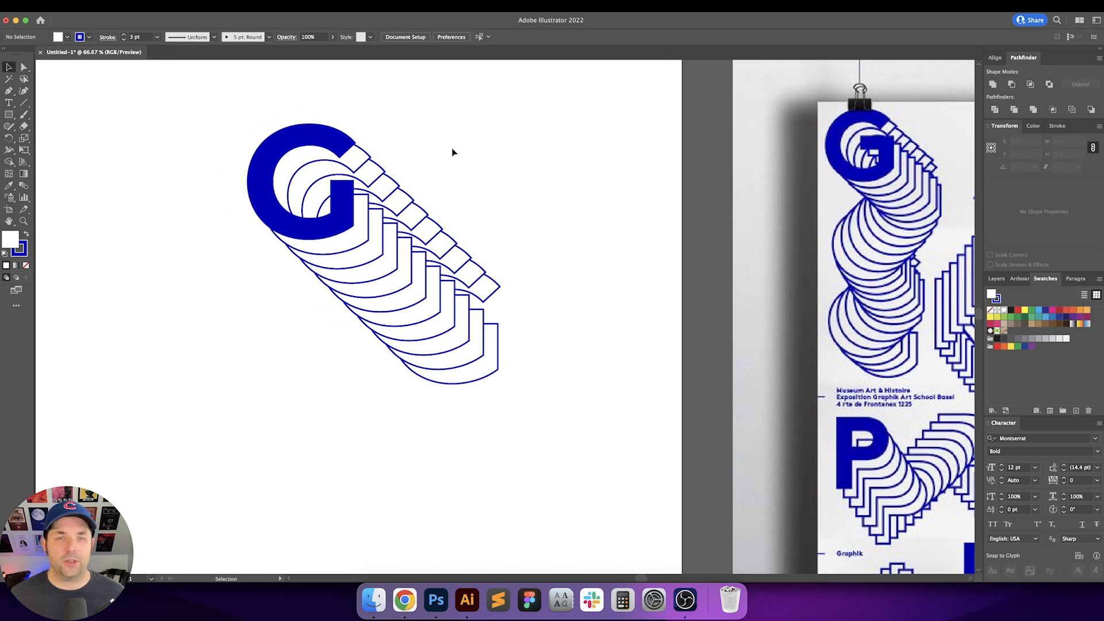
pyautogui.moveTo(552, 175); pyautogui.dragTo(502, 182)
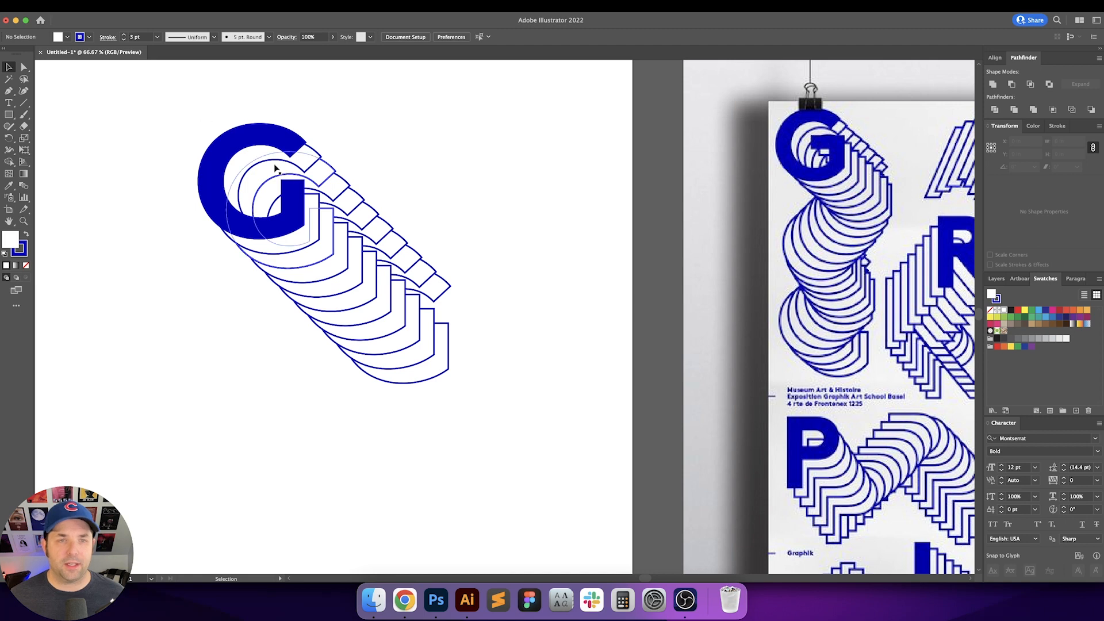
# Step: Delete all the outlined copies of the stack, leaving only the solid blue G
pyautogui.click(318, 160)
pyautogui.moveTo(337, 155); pyautogui.dragTo(500, 389)
pyautogui.press('Delete')
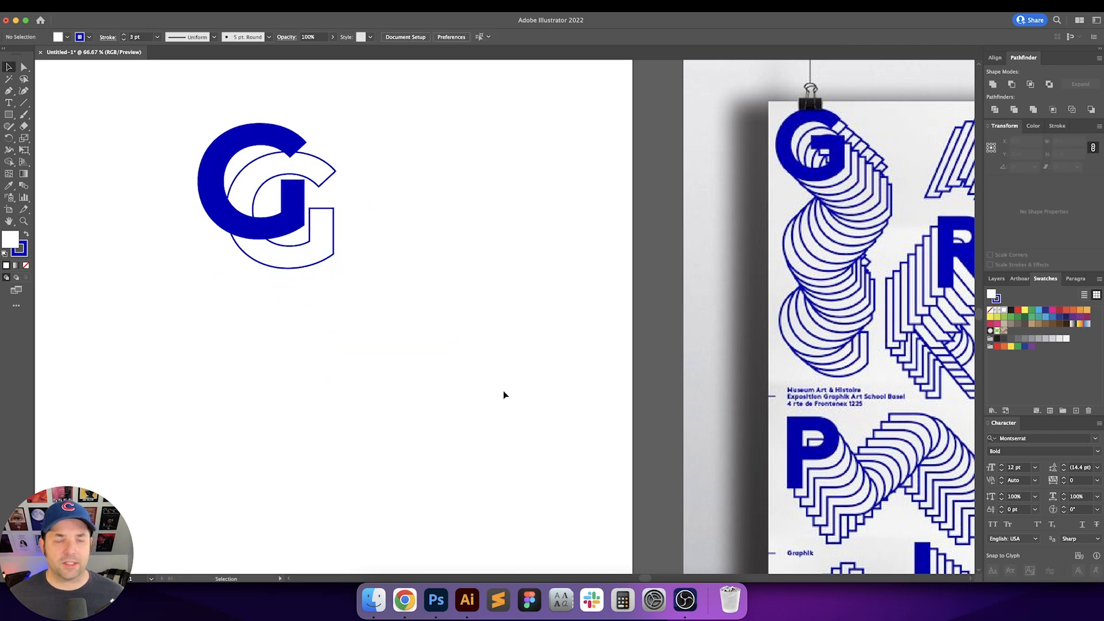
pyautogui.moveTo(424, 350); pyautogui.dragTo(316, 253)
pyautogui.press('Delete')
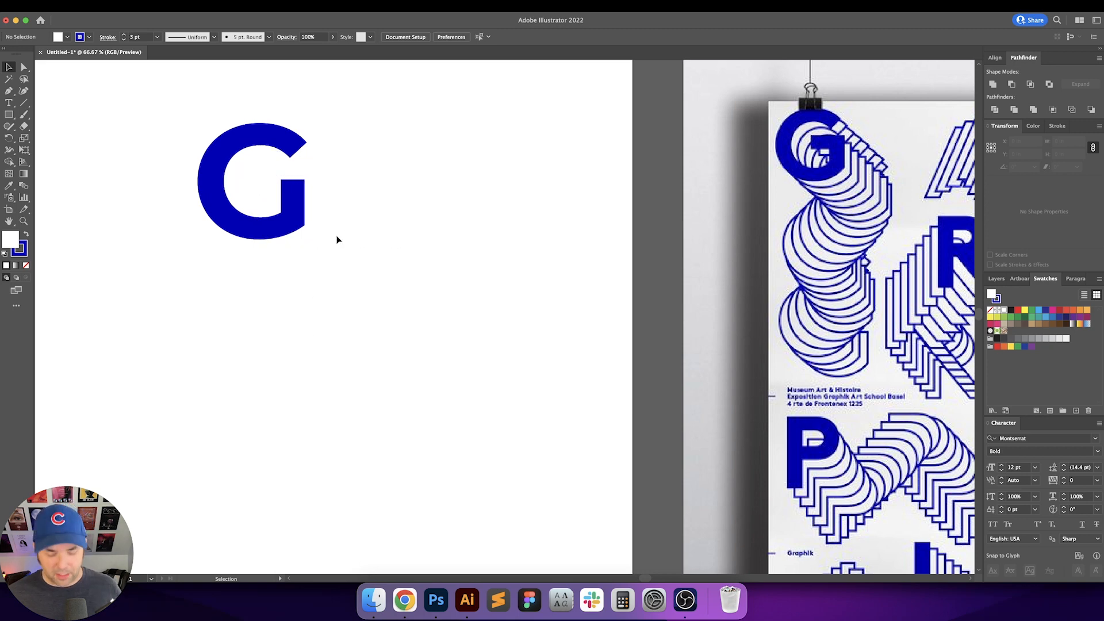
pyautogui.hscroll(-3, 337, 239)
pyautogui.scroll(1, 337, 239)
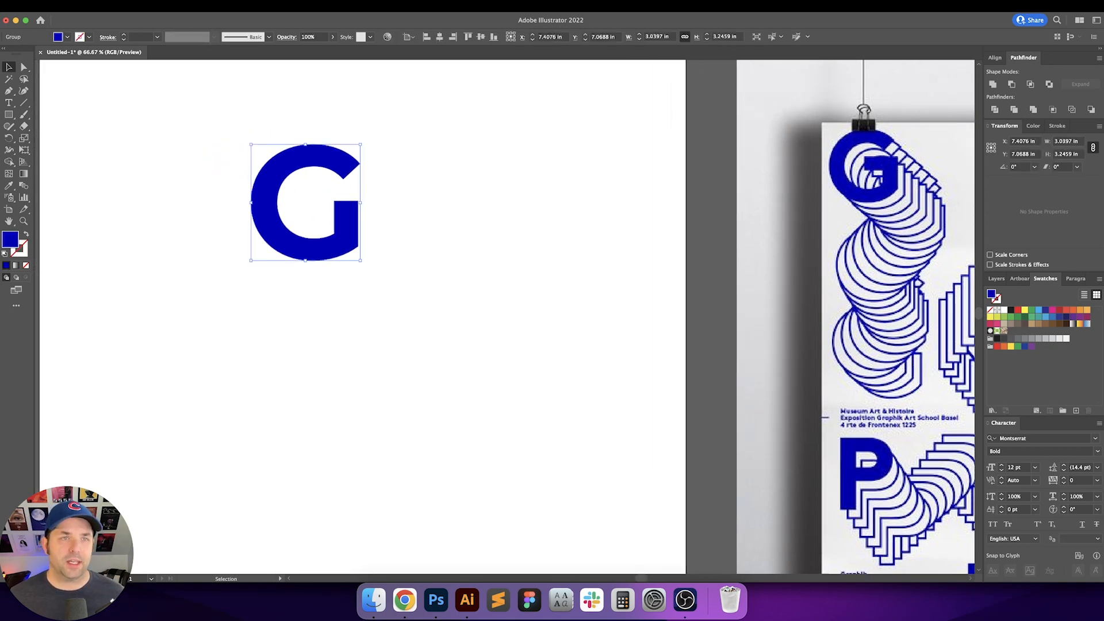
pyautogui.click(115, 6)
pyautogui.moveTo(136, 22)
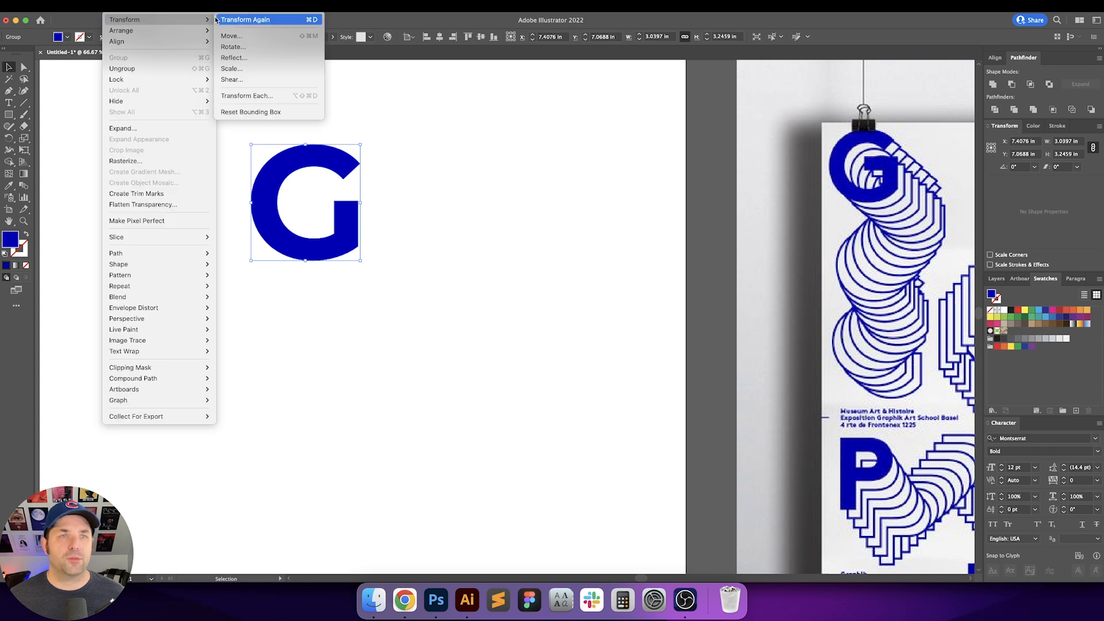
pyautogui.click(253, 96)
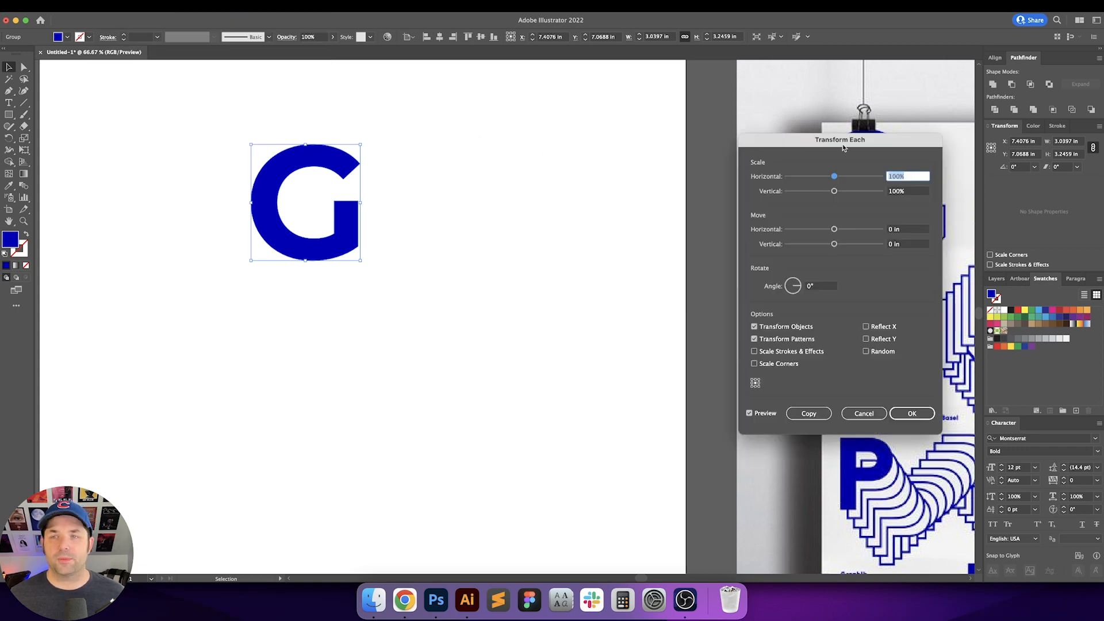
pyautogui.moveTo(844, 148); pyautogui.dragTo(569, 132)
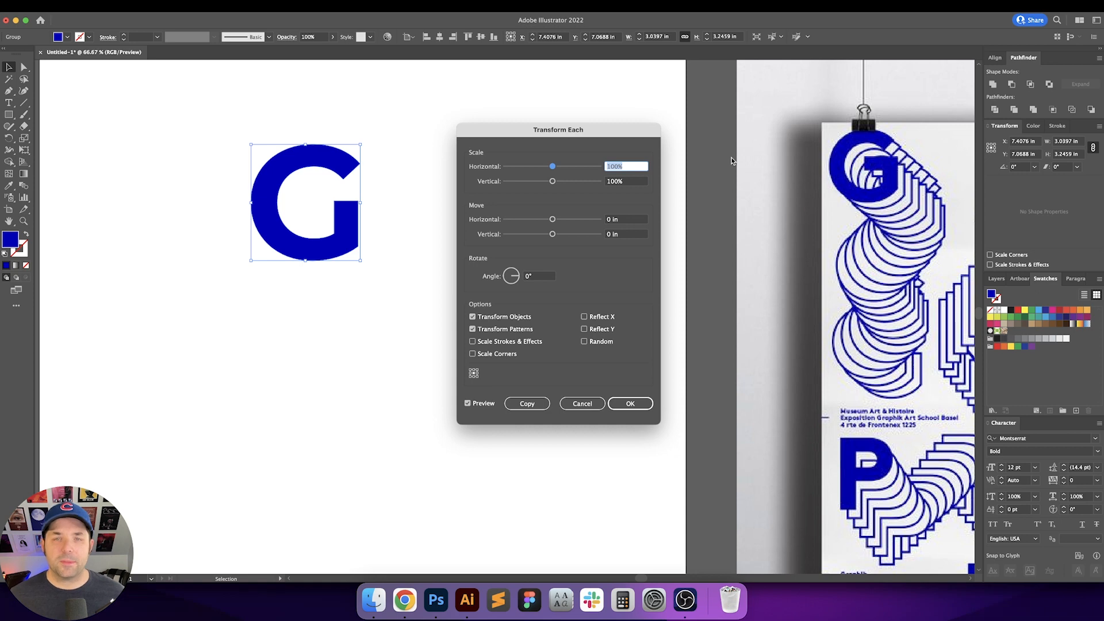
pyautogui.press('Tab')
pyautogui.press('Tab')
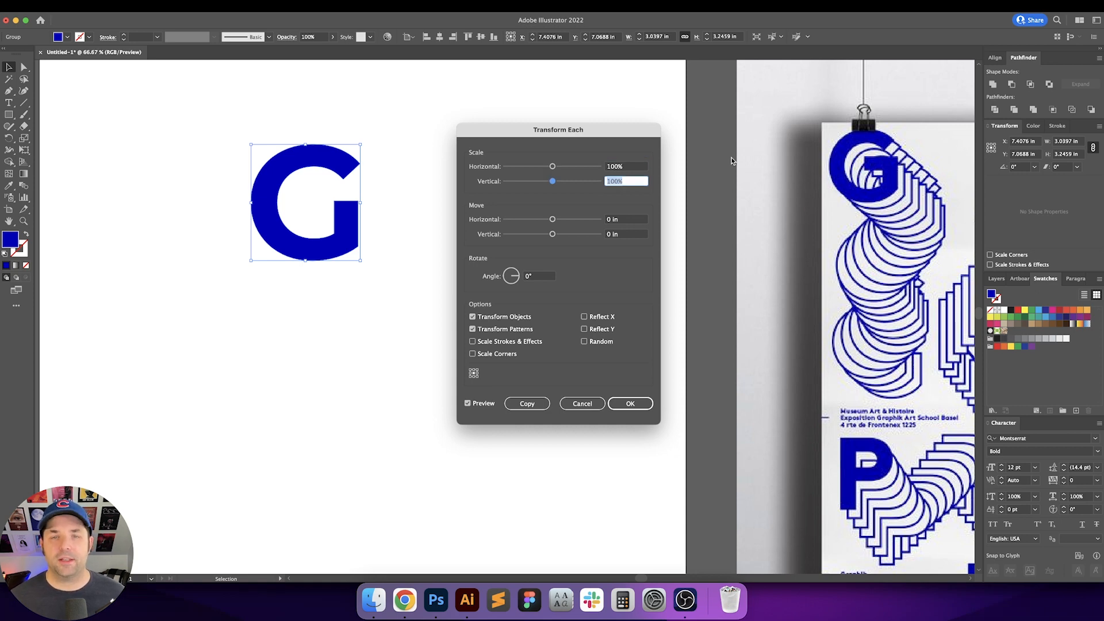
pyautogui.write('.125')
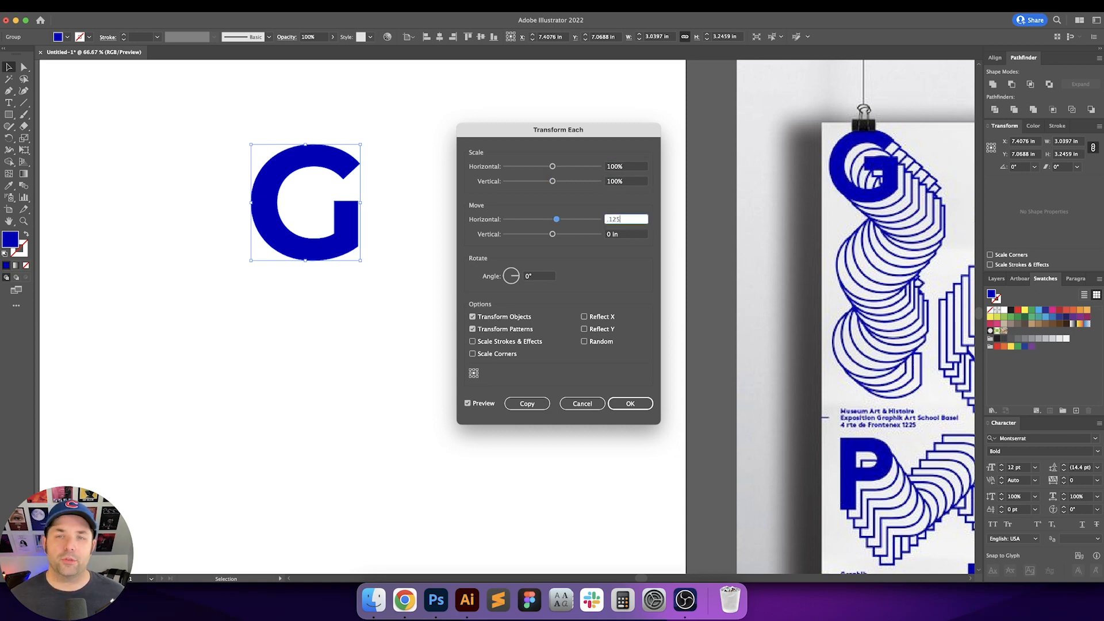
pyautogui.press('Tab')
pyautogui.write('.125')
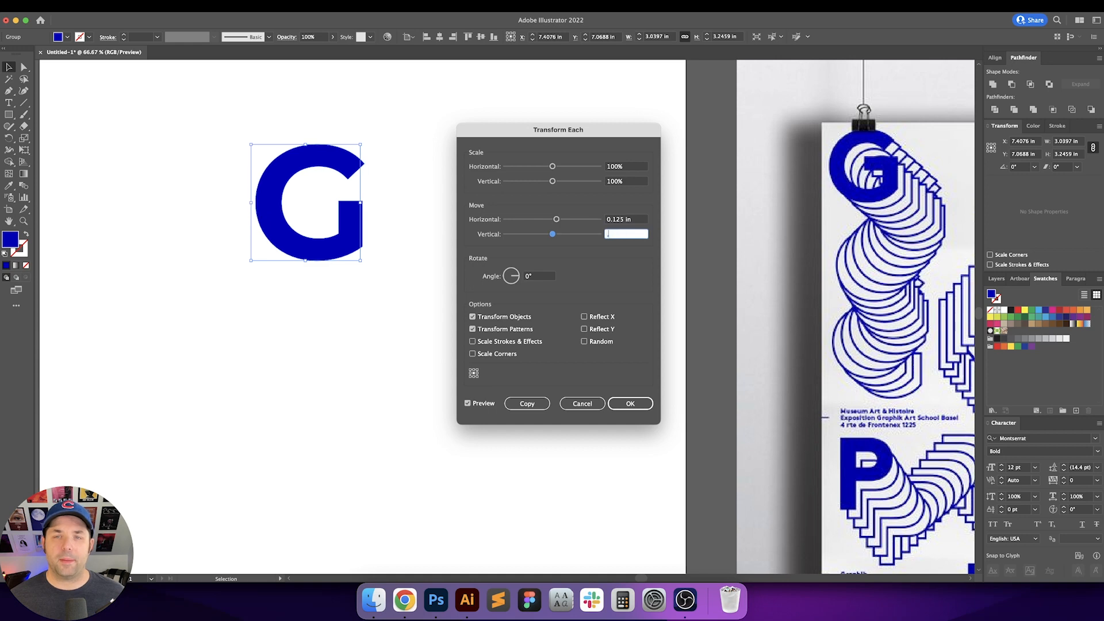
pyautogui.press('Tab')
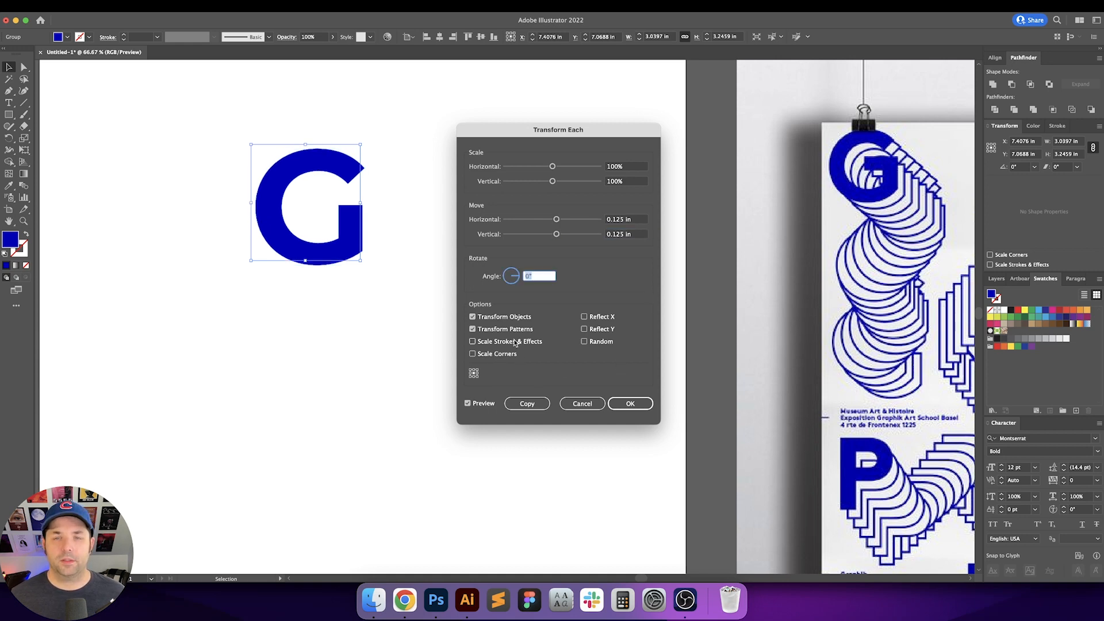
pyautogui.click(592, 405)
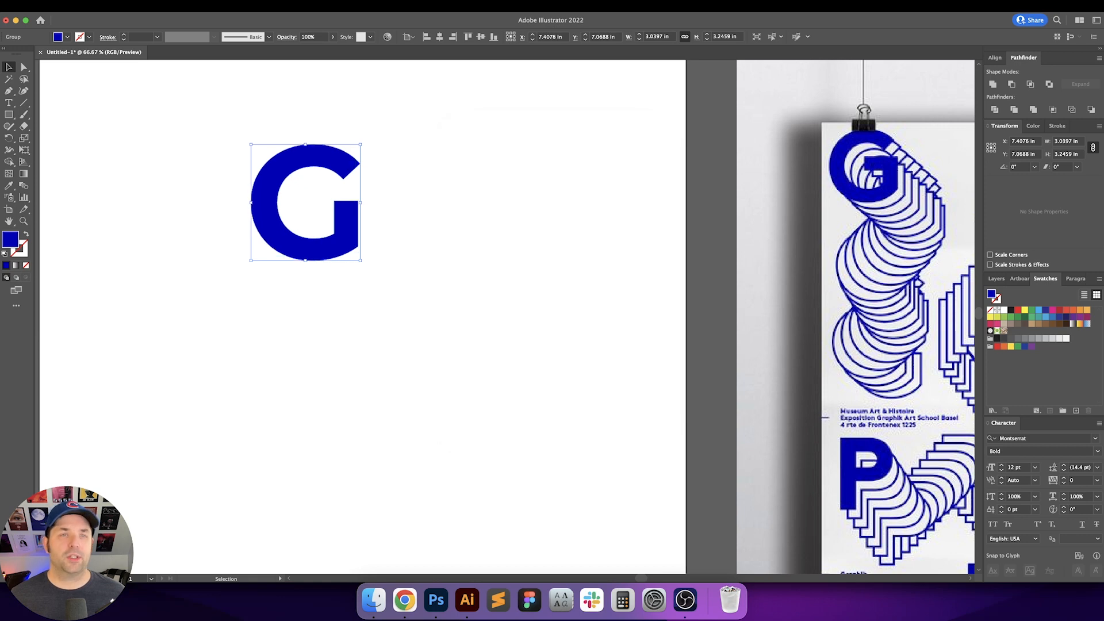
# Step: Apply a Transform effect to the G moving it 0.25 in horizontally and vertically with 10 copies
pyautogui.click(200, 6)
pyautogui.moveTo(263, 107)
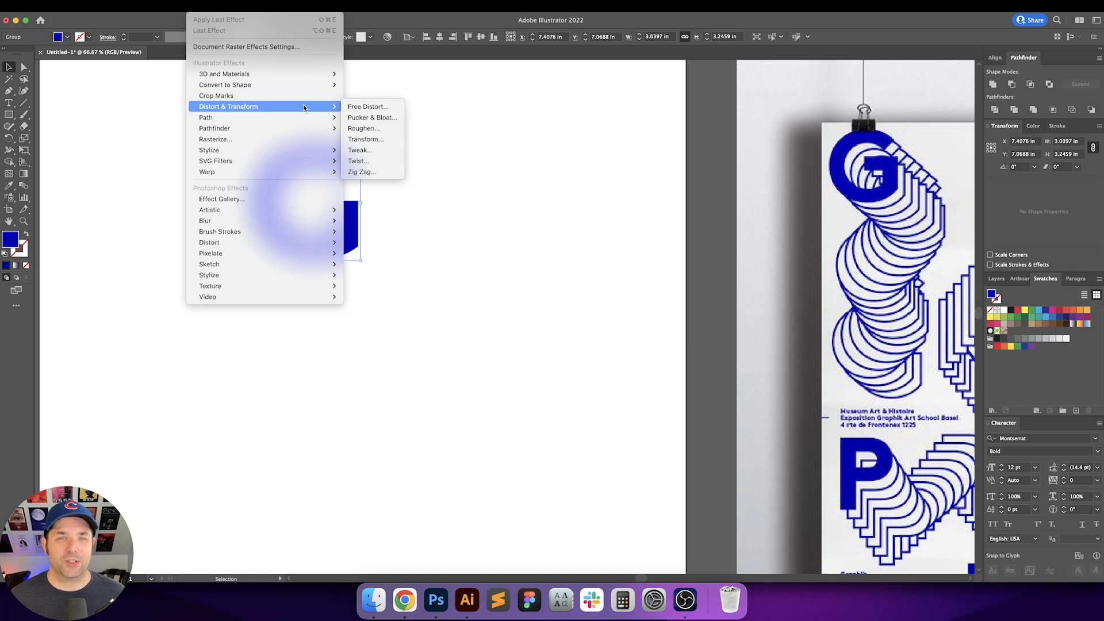
pyautogui.click(384, 138)
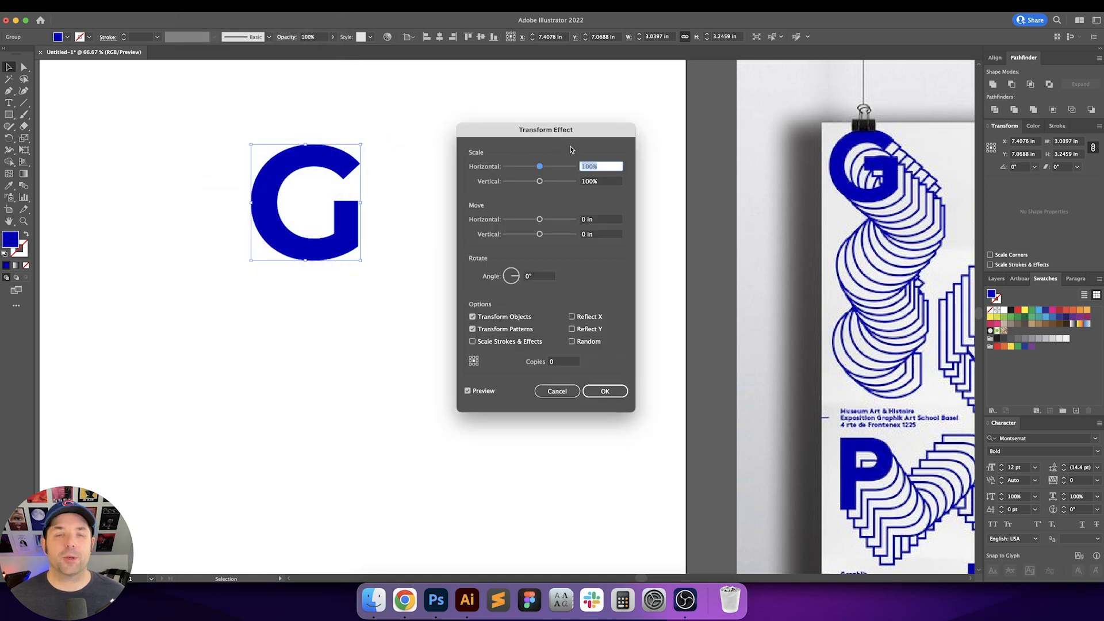
pyautogui.press('Tab')
pyautogui.press('Tab')
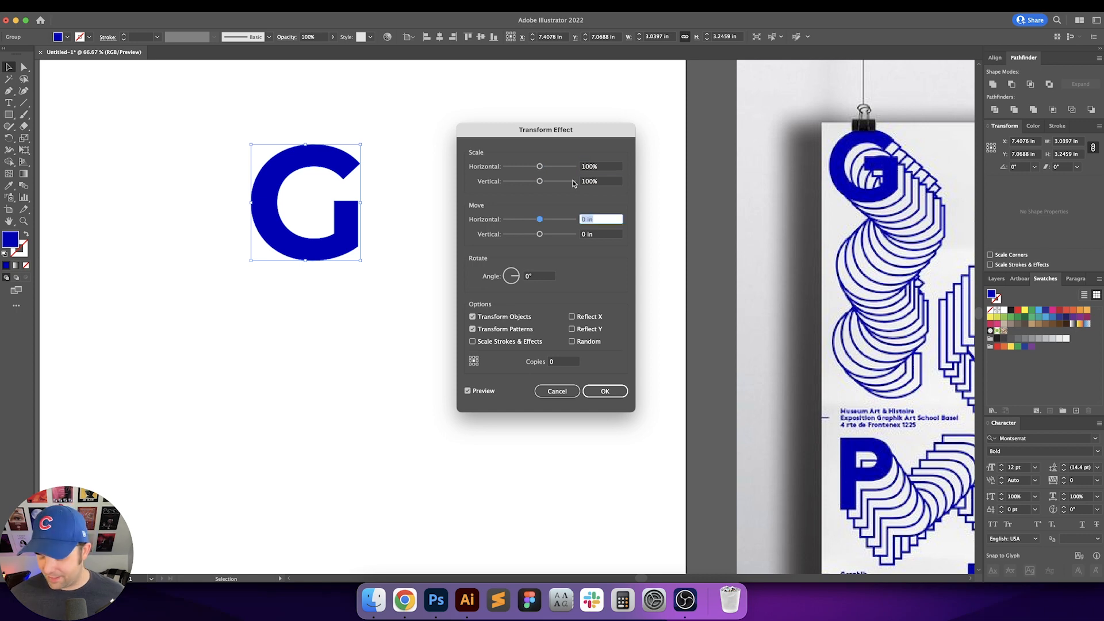
pyautogui.write('.125')
pyautogui.press('Tab')
pyautogui.write('.125')
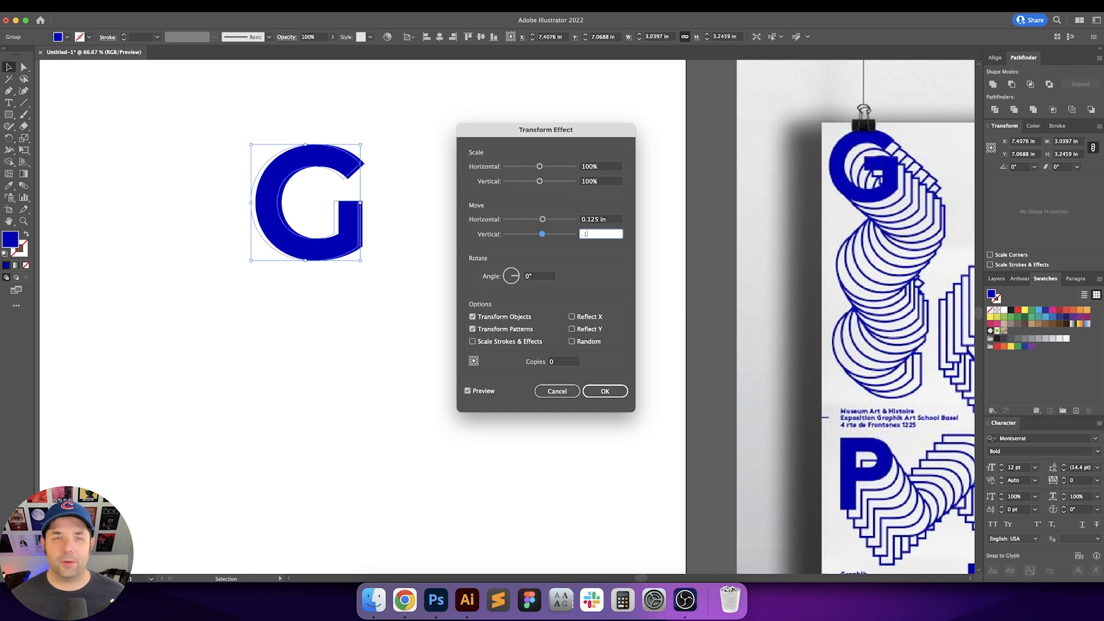
pyautogui.press('Tab')
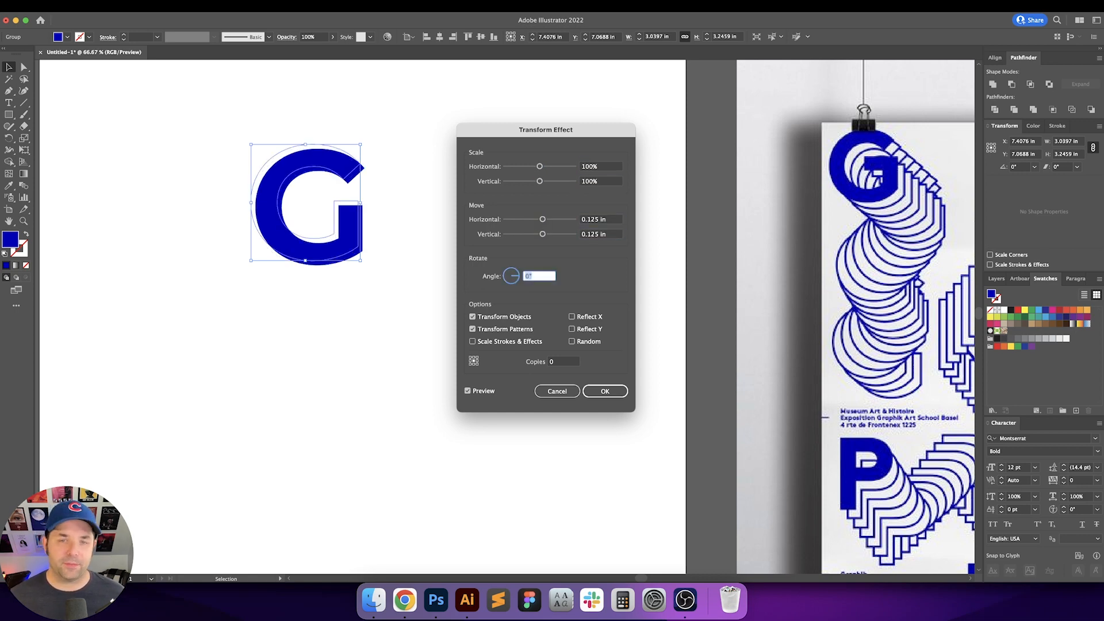
pyautogui.click(558, 362)
pyautogui.write('10')
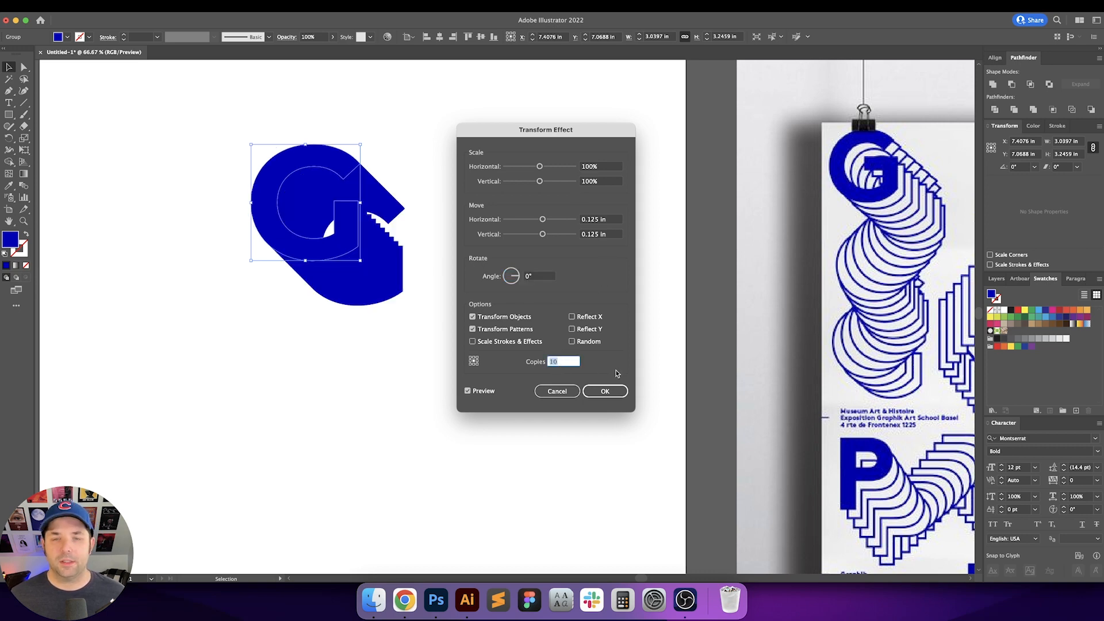
pyautogui.click(605, 222)
pyautogui.write('.25')
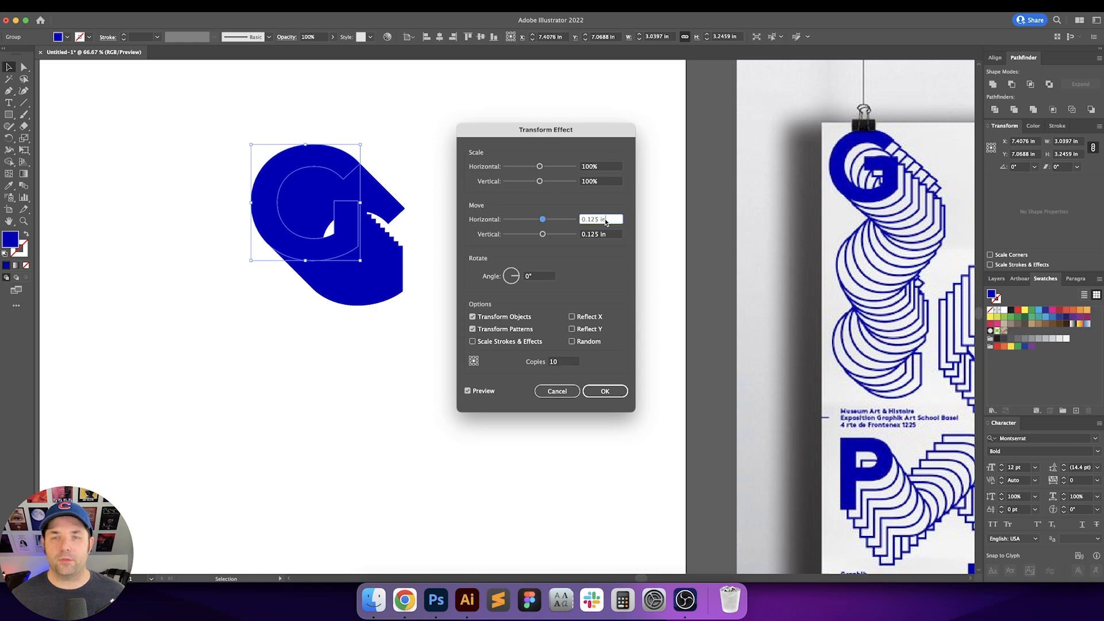
pyautogui.press('Tab')
pyautogui.write('.25')
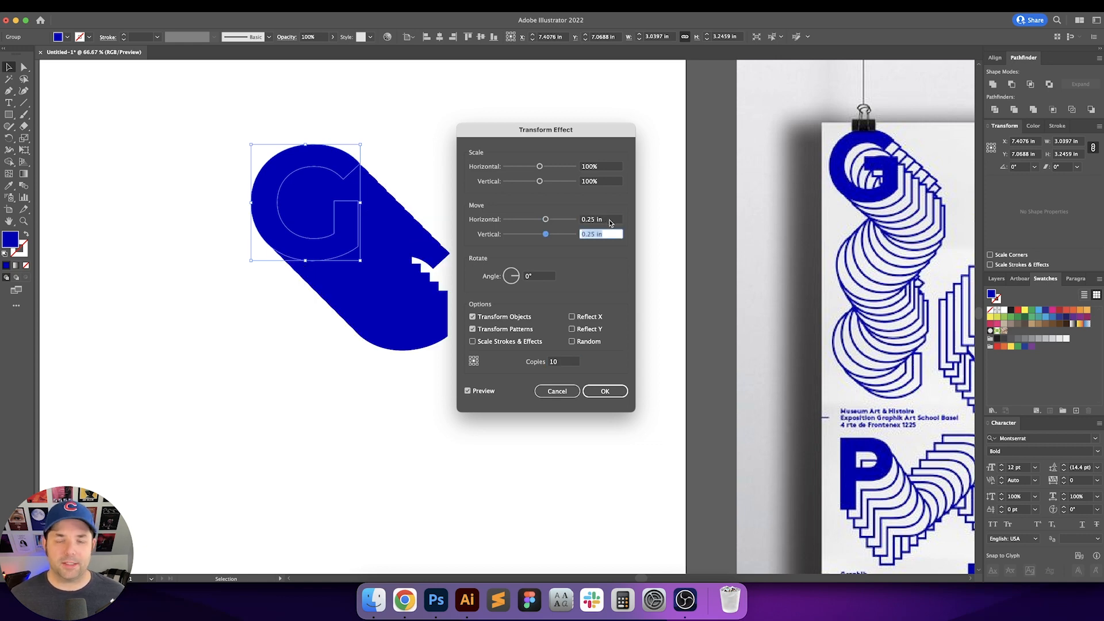
pyautogui.click(605, 391)
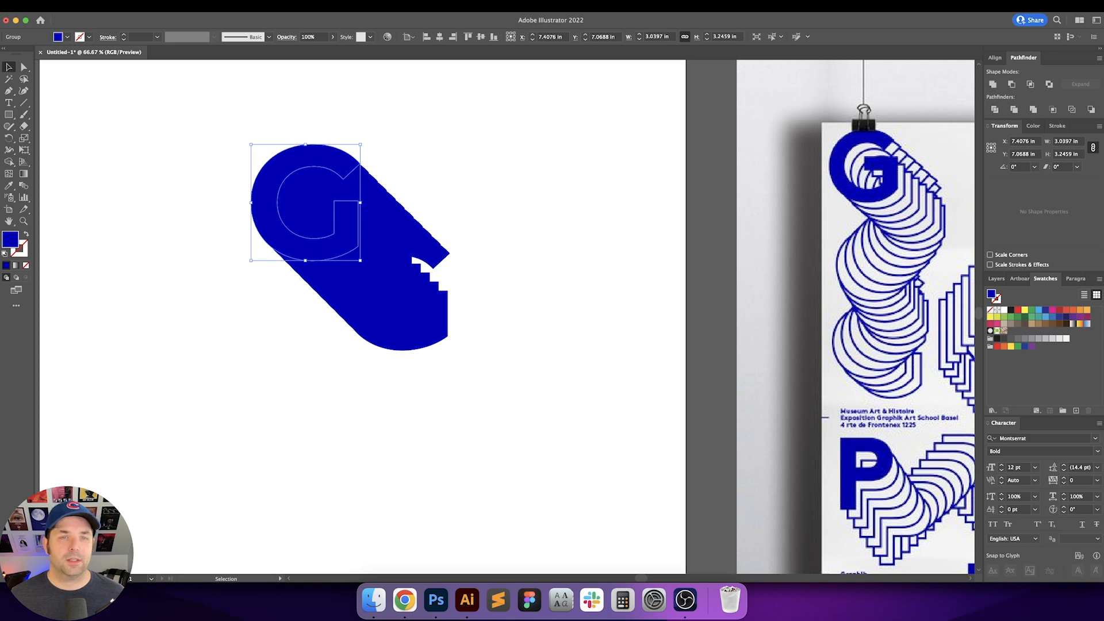
# Step: Swap the G's fill and stroke, and sample a white fill from the empty artboard
pyautogui.hotkey('shift', 'x')
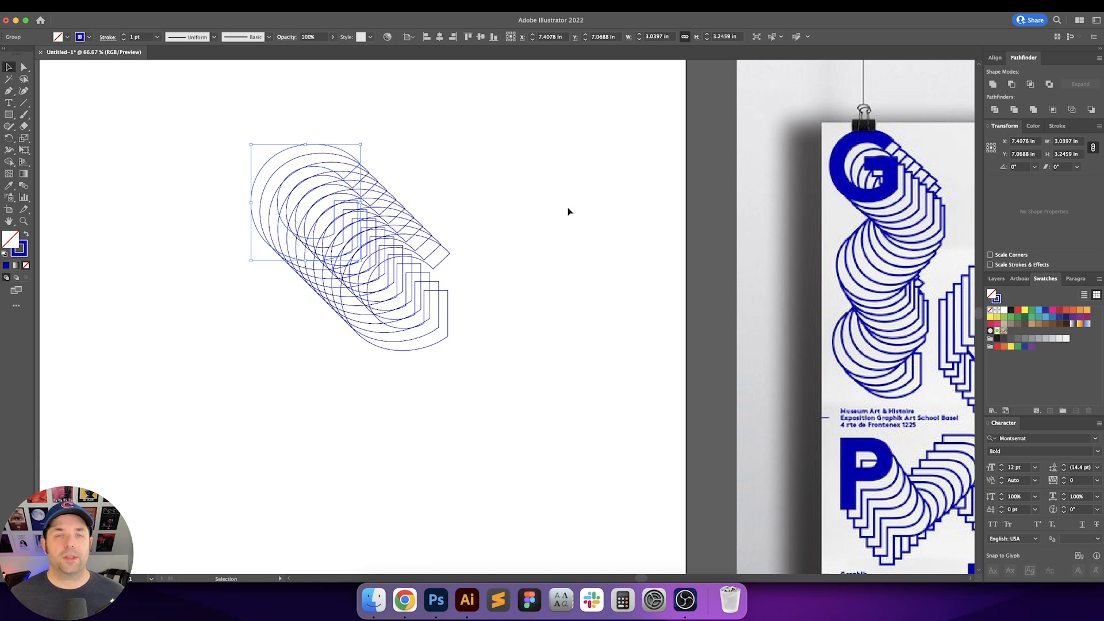
pyautogui.press('i')
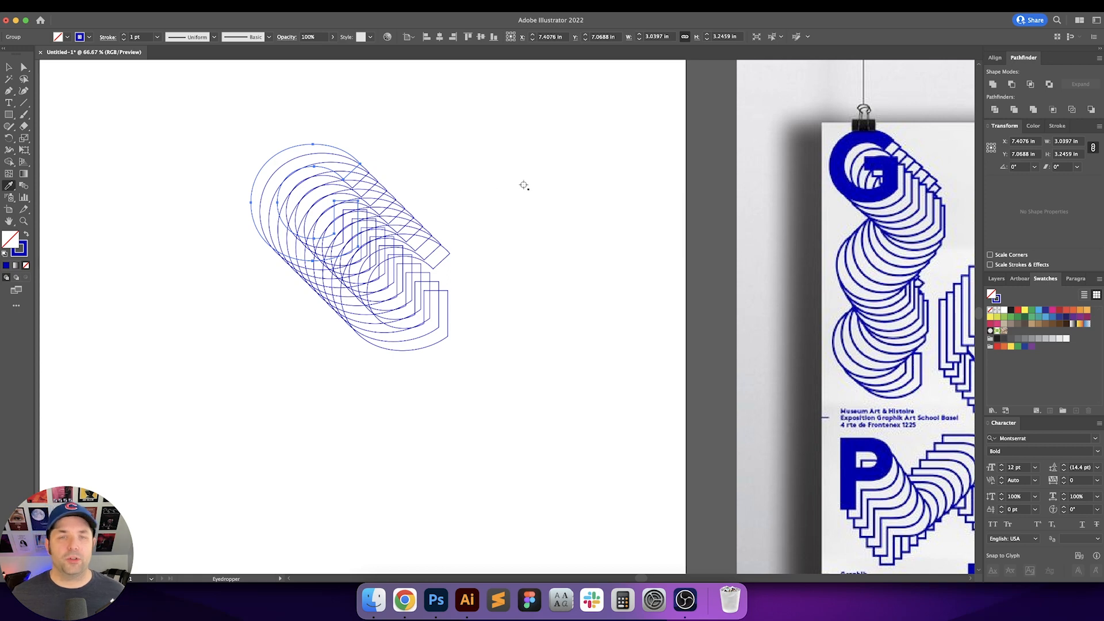
pyautogui.click(525, 184)
pyautogui.press('v')
pyautogui.click(549, 183)
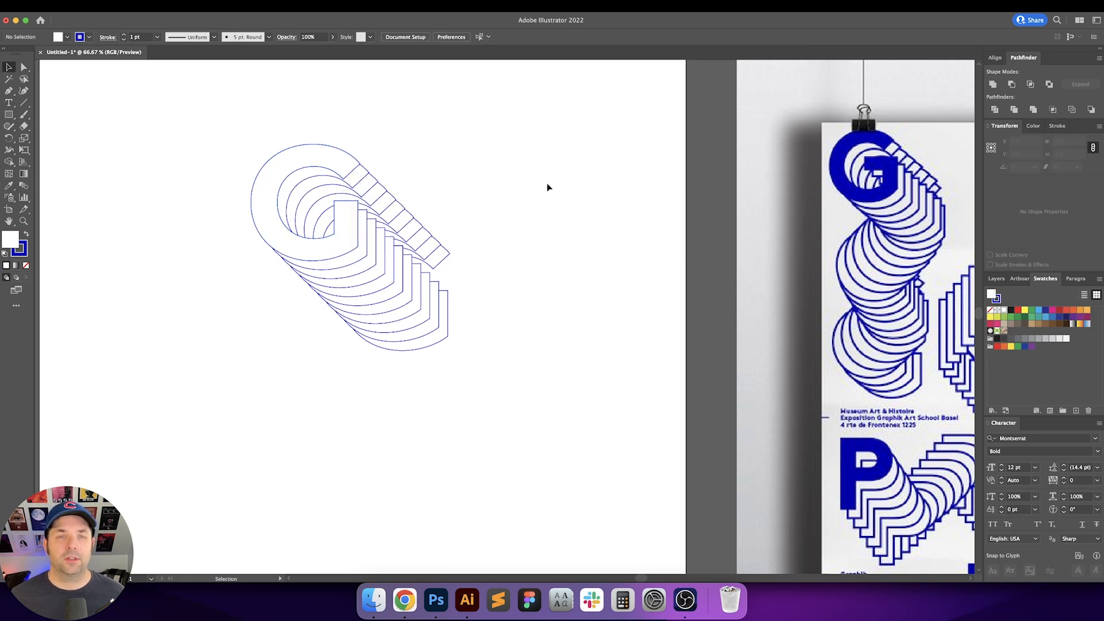
# Step: Try to swap the fill and stroke of the front G on its own
pyautogui.press('a')
pyautogui.click(315, 146)
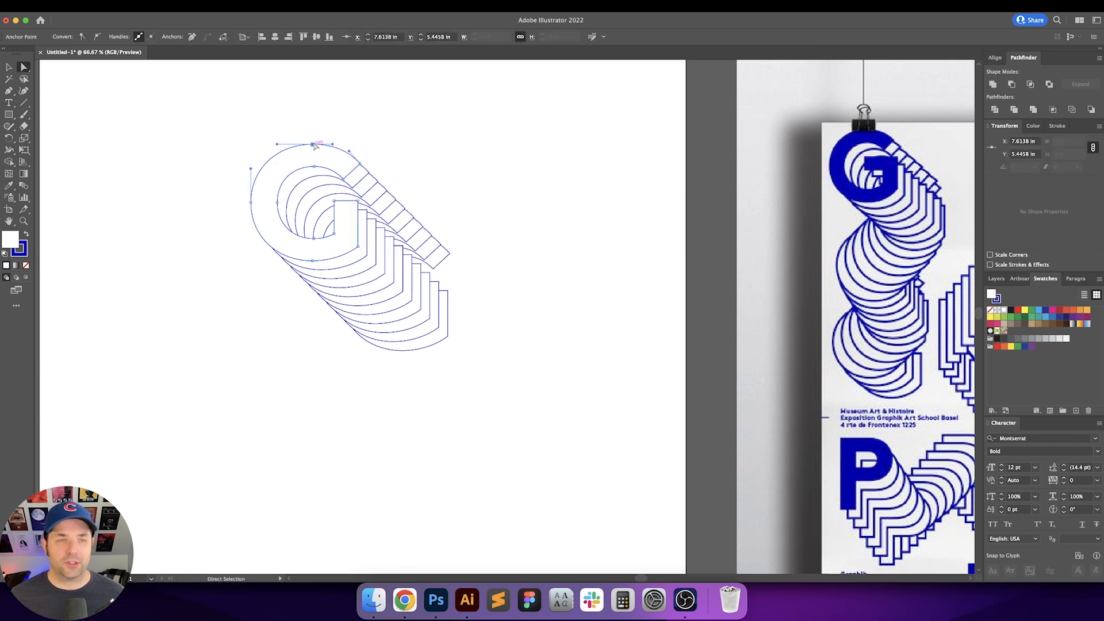
pyautogui.hotkey('shift', 'x')
pyautogui.press('super+z')
pyautogui.press('v')
pyautogui.click(495, 157)
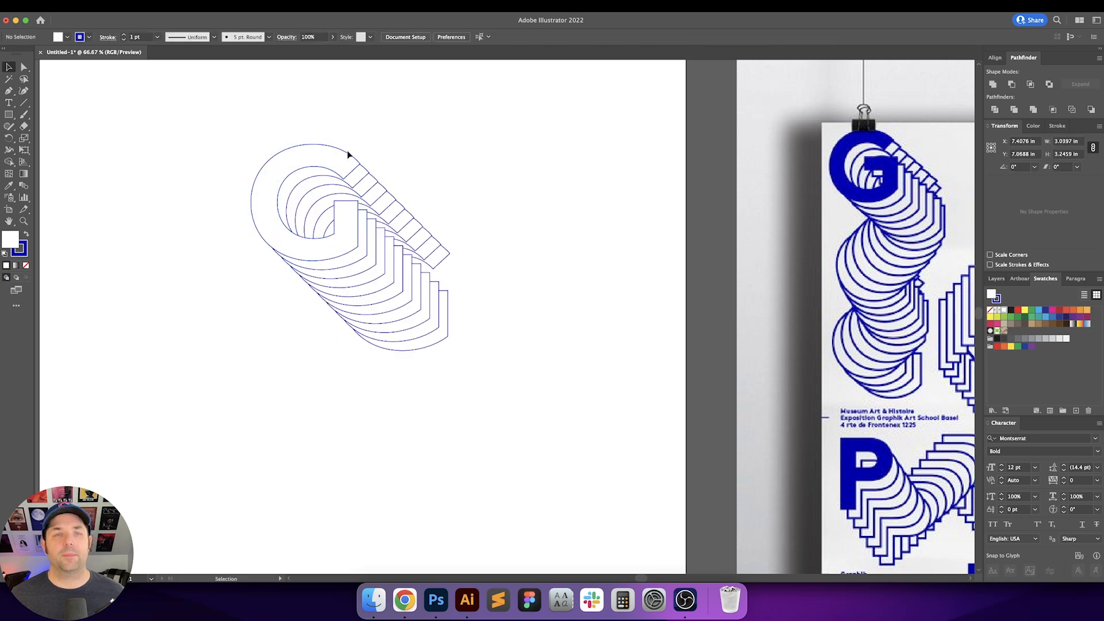
# Step: Expand the appearance of the G's Transform effect into separate copies
pyautogui.moveTo(190, 120); pyautogui.dragTo(395, 252)
pyautogui.click(112, 7)
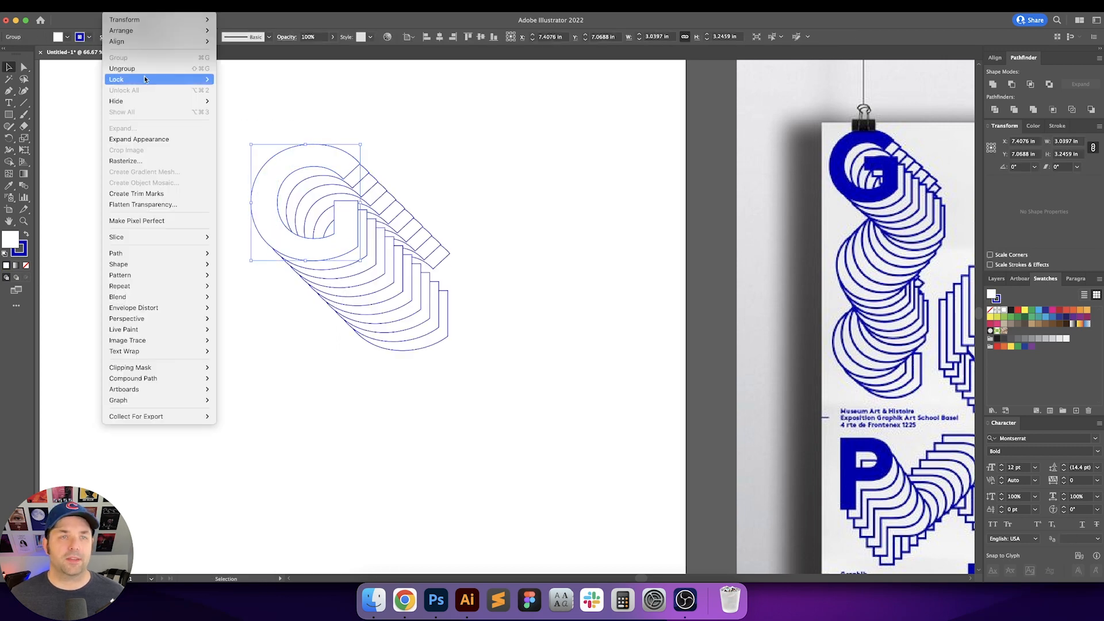
pyautogui.click(149, 140)
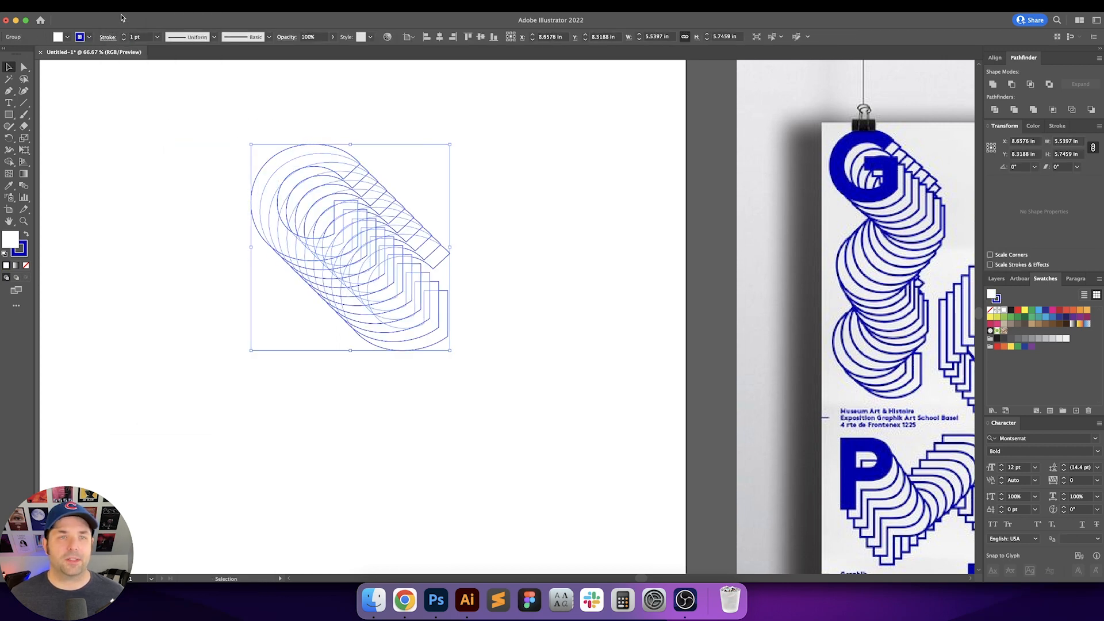
# Step: Select the front G of the expanded stack and swap its fill and stroke to make it solid blue
pyautogui.click(222, 104)
pyautogui.press('a')
pyautogui.click(431, 252)
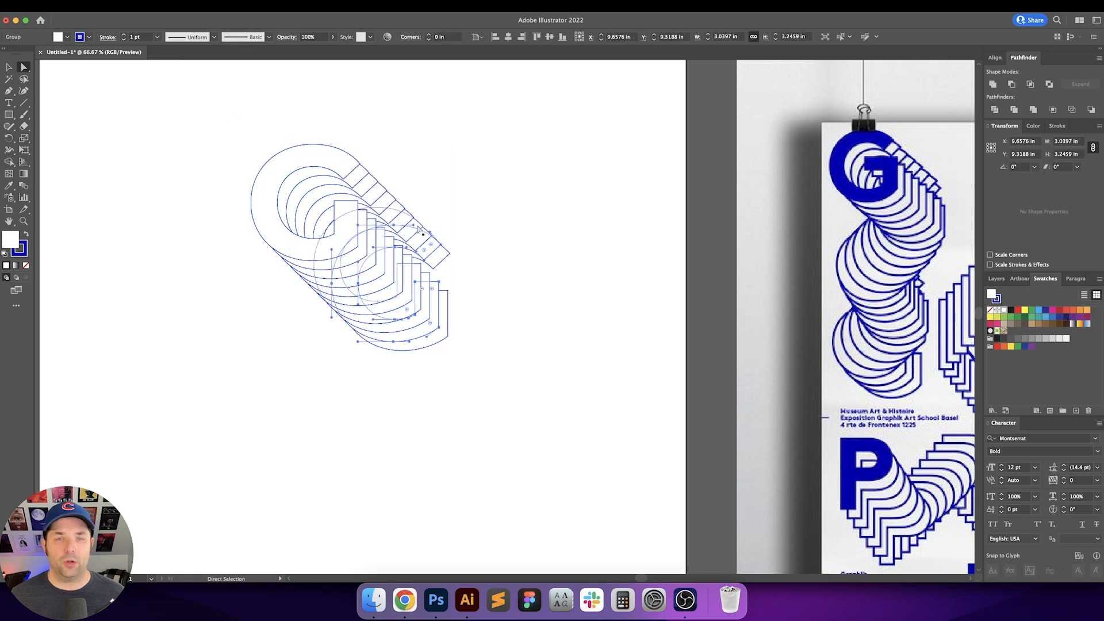
pyautogui.click(423, 227)
pyautogui.click(335, 158)
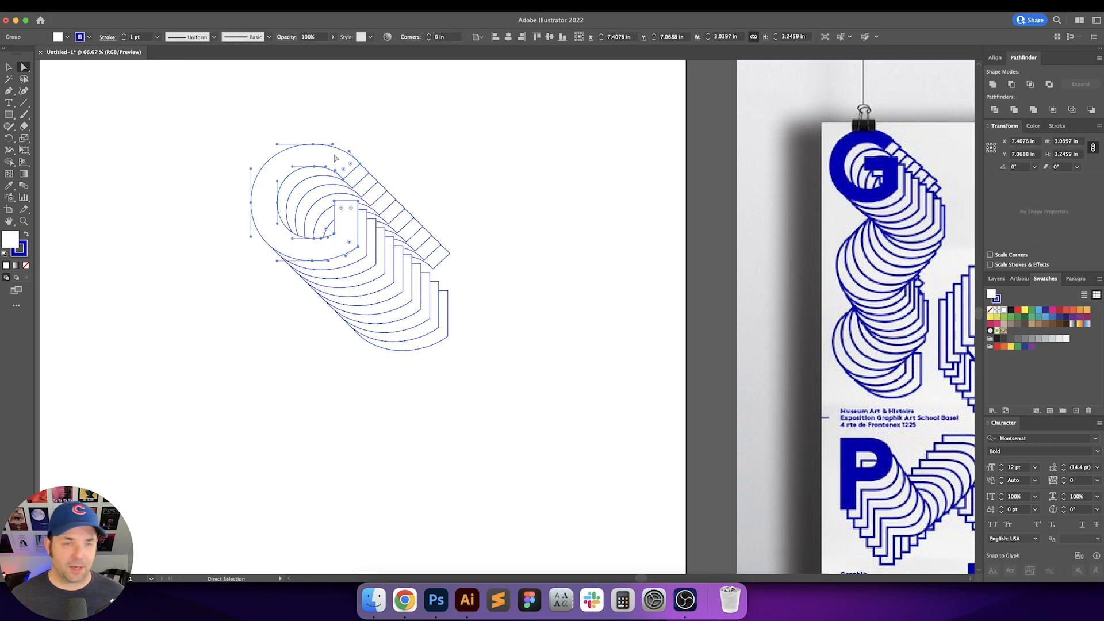
pyautogui.press('v')
pyautogui.hotkey('shift', 'x')
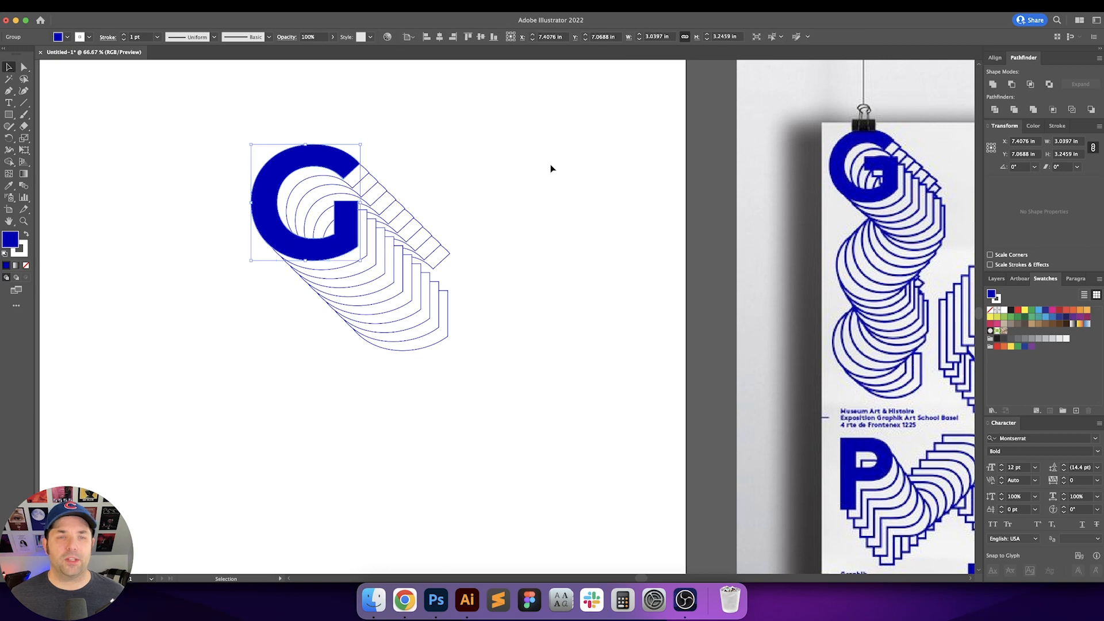
# Step: Select the solid front G and invert the selection to select all the outlined copies behind it
pyautogui.click(550, 169)
pyautogui.moveTo(550, 167); pyautogui.dragTo(565, 174)
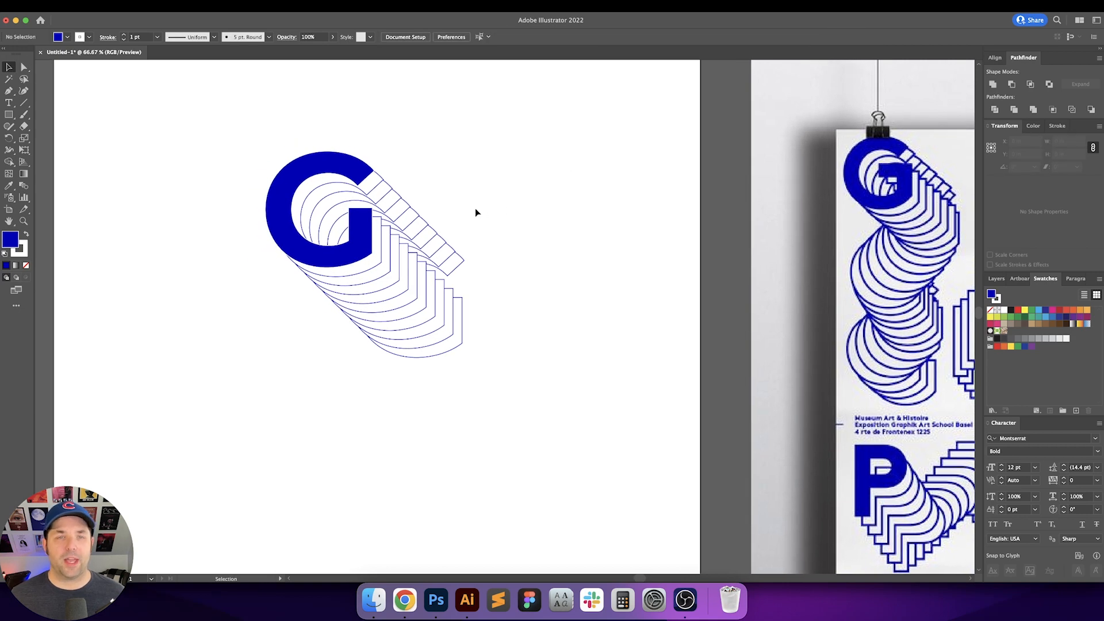
pyautogui.moveTo(286, 116); pyautogui.dragTo(565, 439)
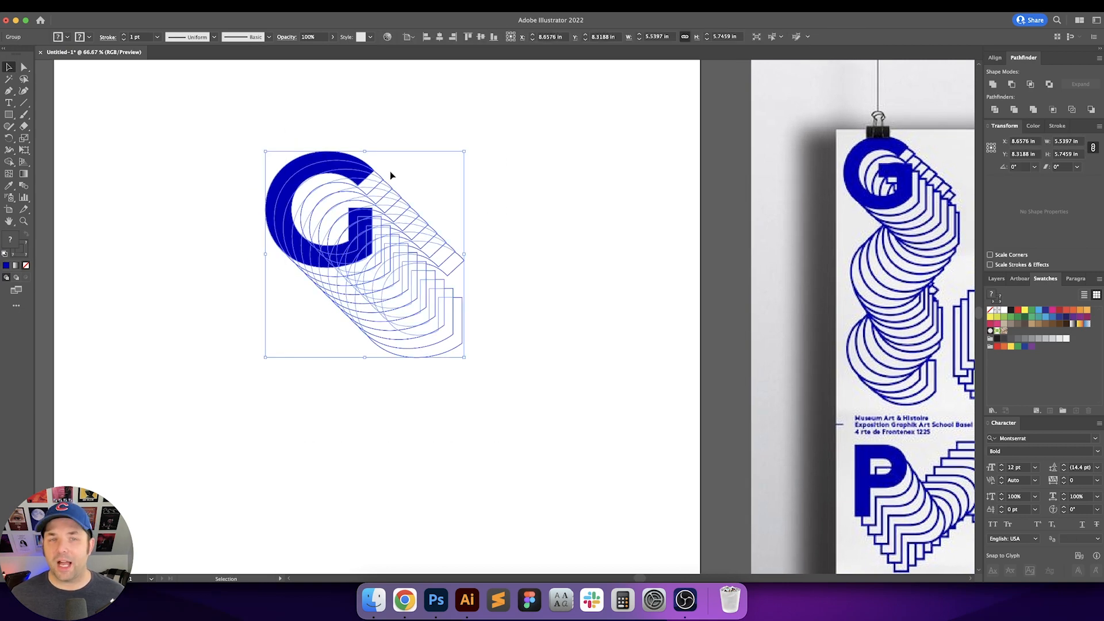
pyautogui.click(392, 153)
pyautogui.press('a')
pyautogui.click(314, 167)
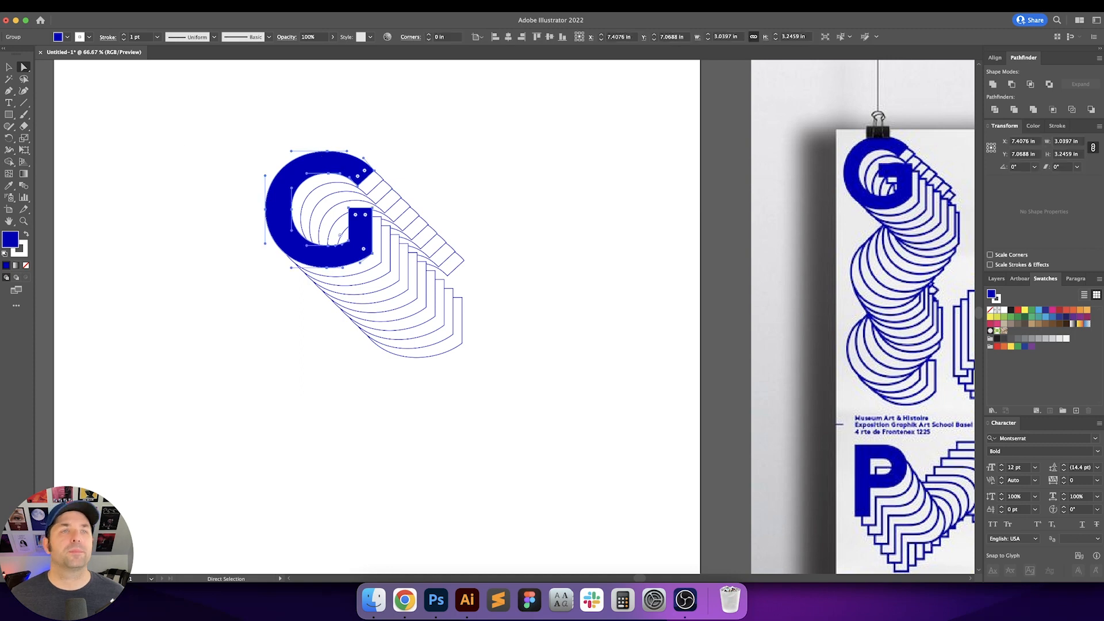
pyautogui.click(170, 6)
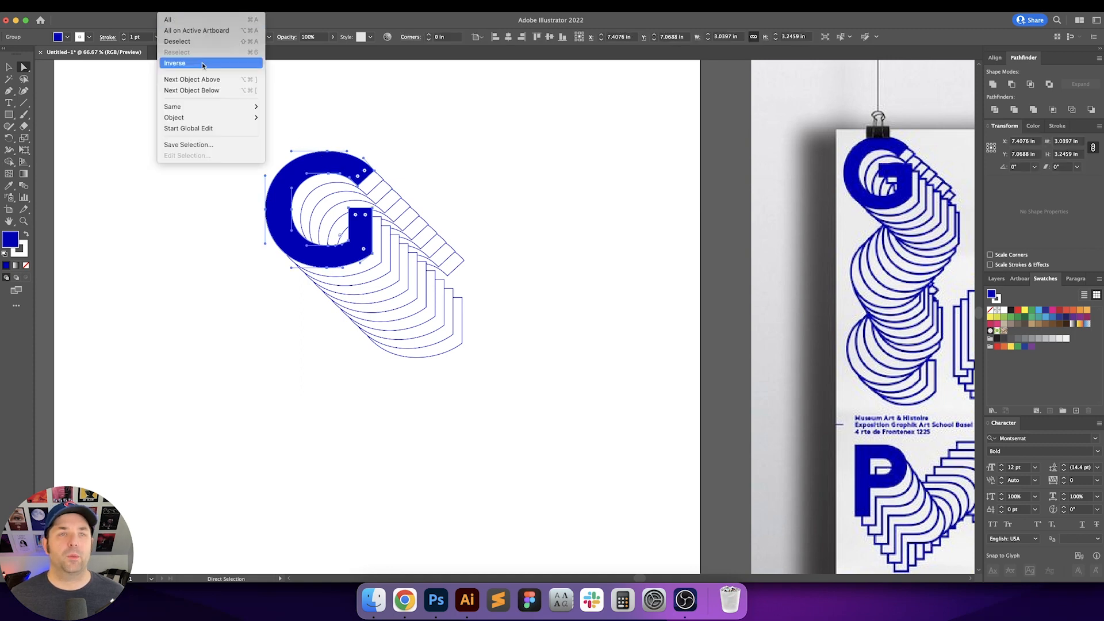
pyautogui.click(202, 62)
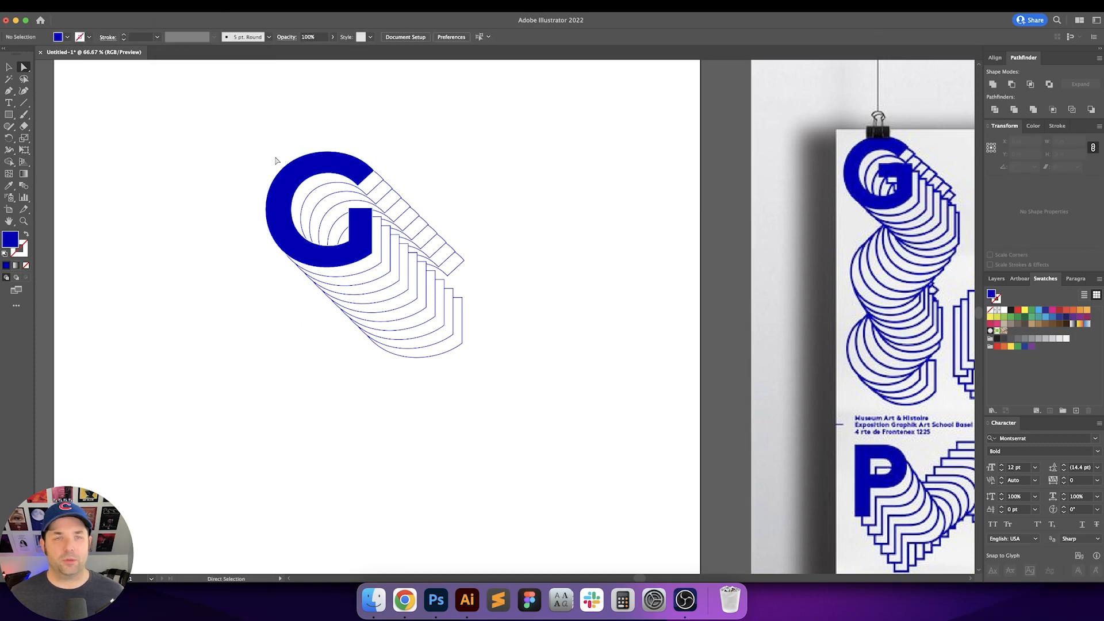
# Step: Select all outlined copies behind the solid front G and set their stroke weight to 2 pt
pyautogui.click(311, 167)
pyautogui.click(169, 6)
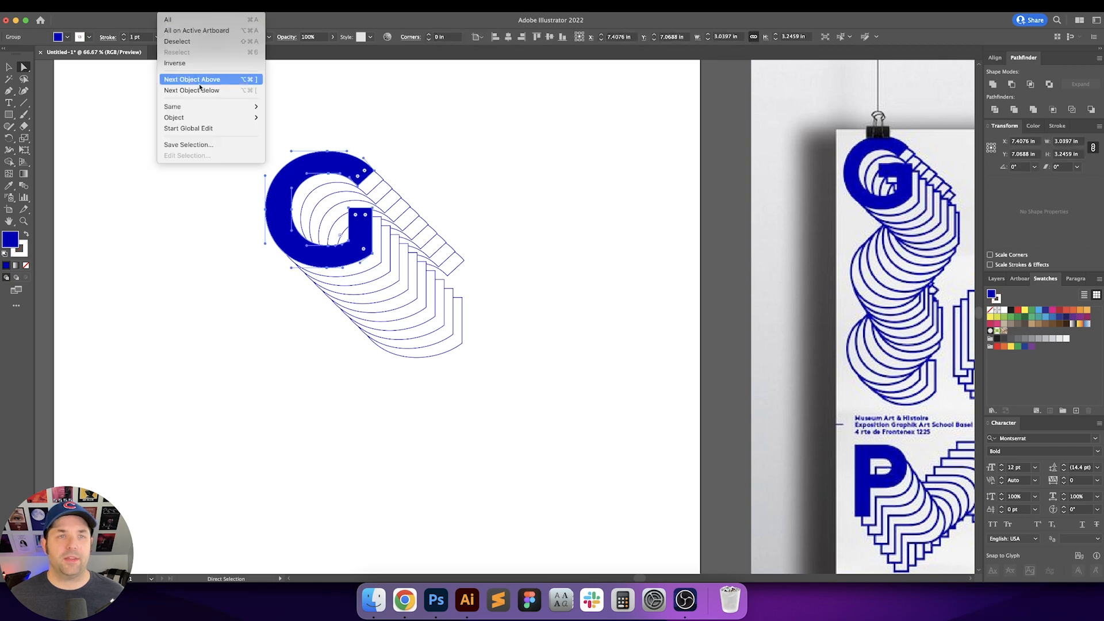
pyautogui.click(199, 63)
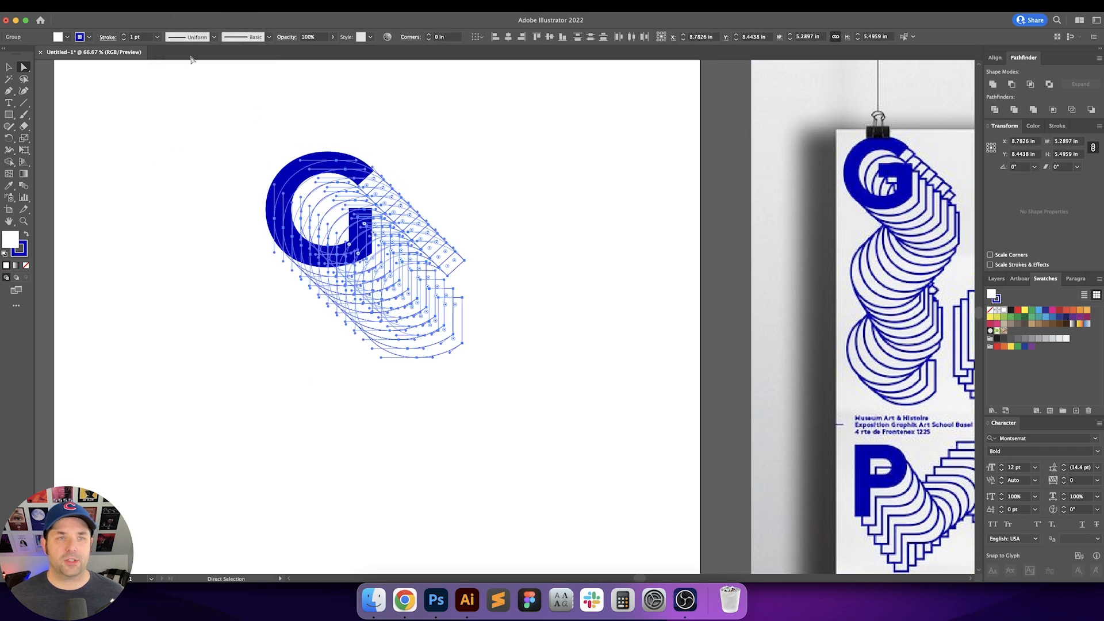
pyautogui.click(124, 35)
pyautogui.click(124, 34)
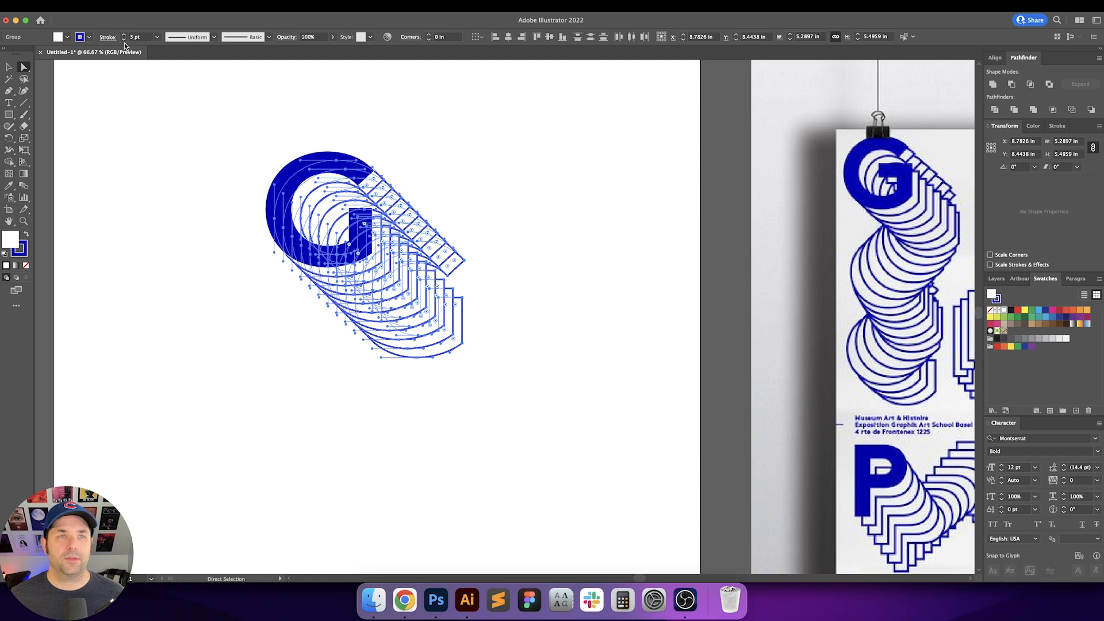
pyautogui.click(124, 41)
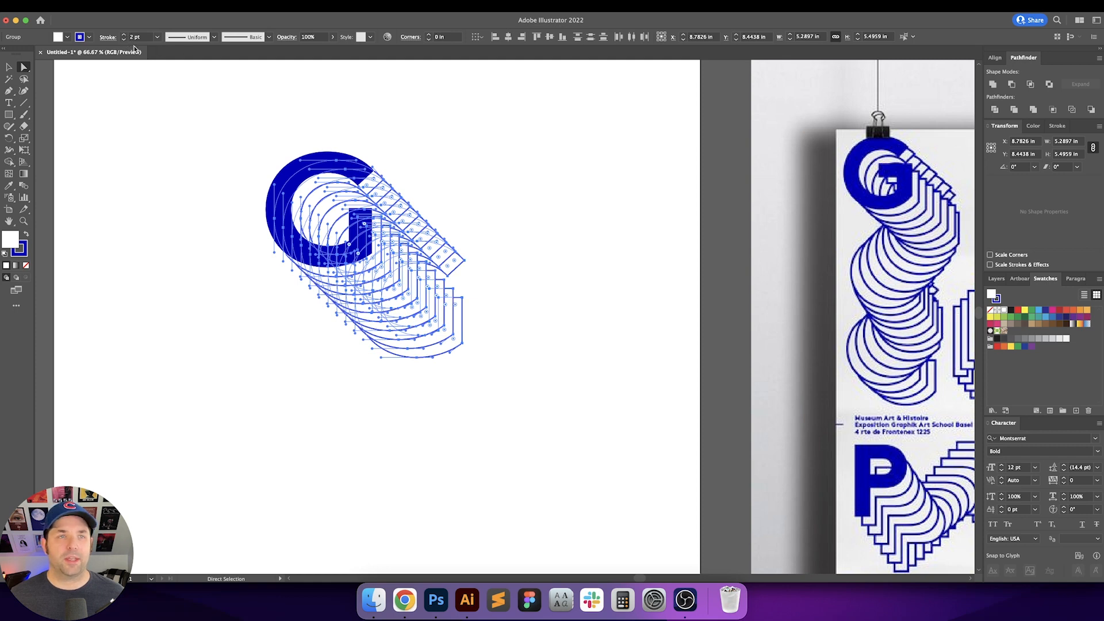
pyautogui.press('v')
pyautogui.click(518, 138)
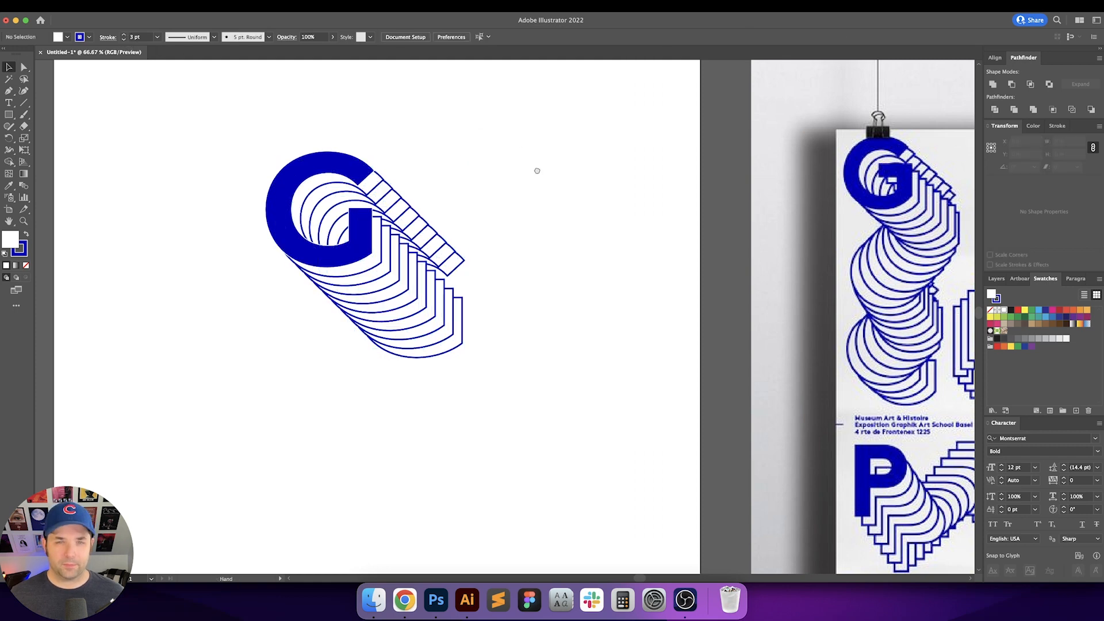
# Step: Select the rearmost outlined G copy and apply a Transform effect moving -0.125 in horizontally with 5 copies
pyautogui.hscroll(3, 501, 155)
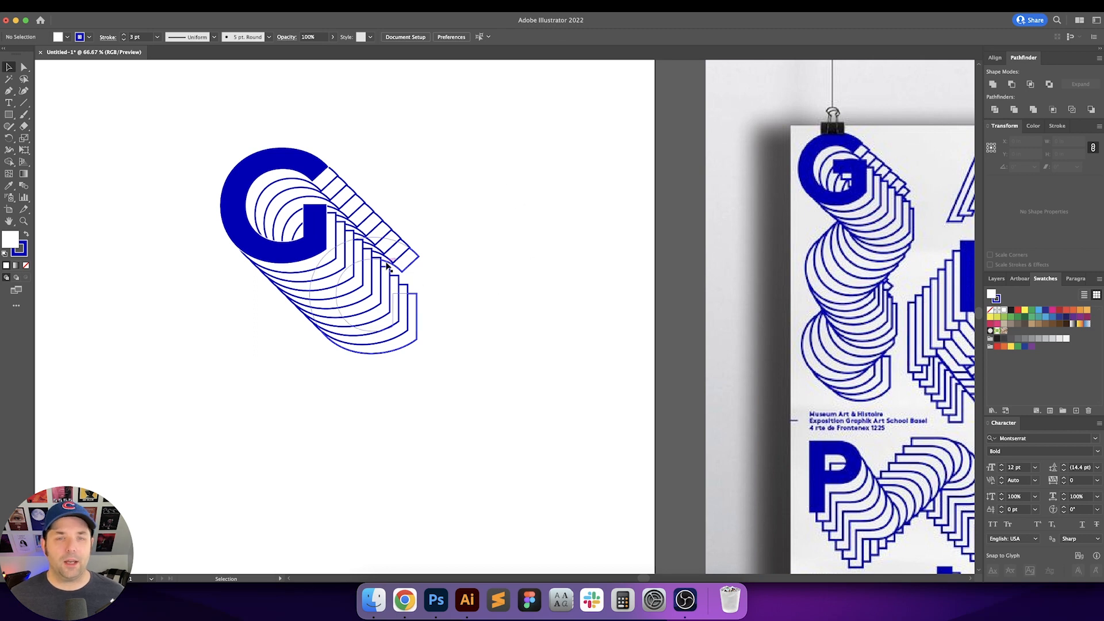
pyautogui.click(413, 296)
pyautogui.click(454, 300)
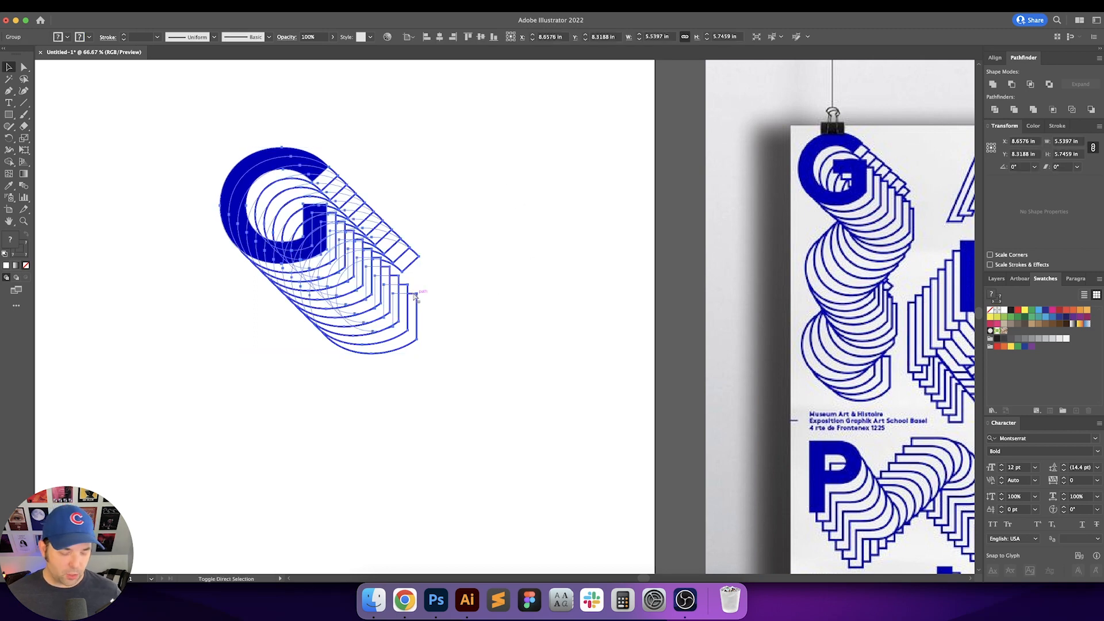
pyautogui.click(416, 343)
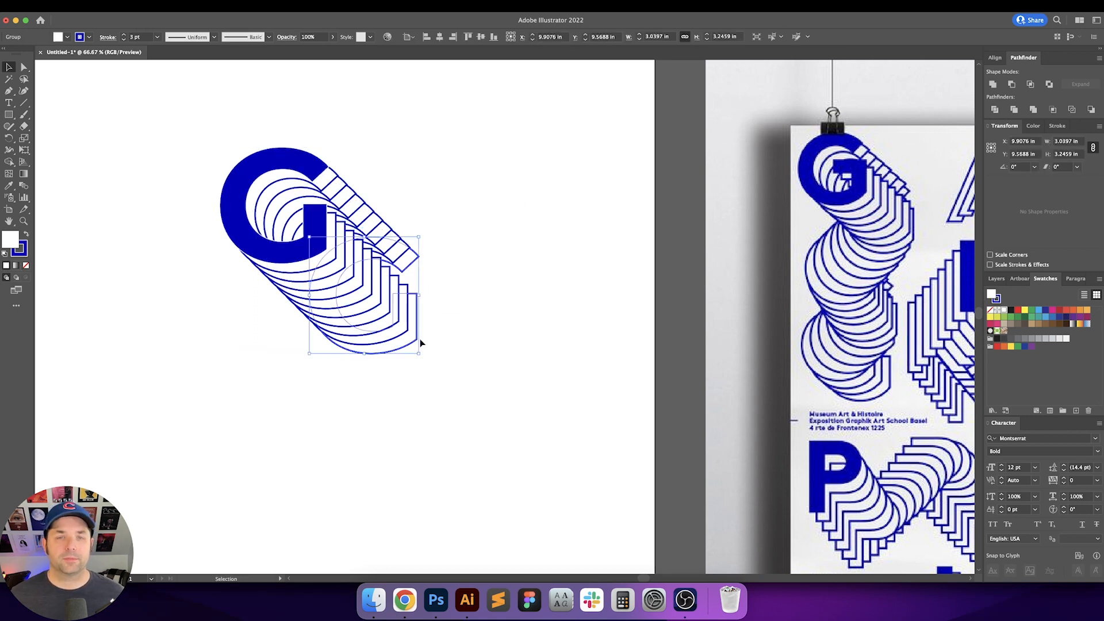
pyautogui.hscroll(-2, 449, 339)
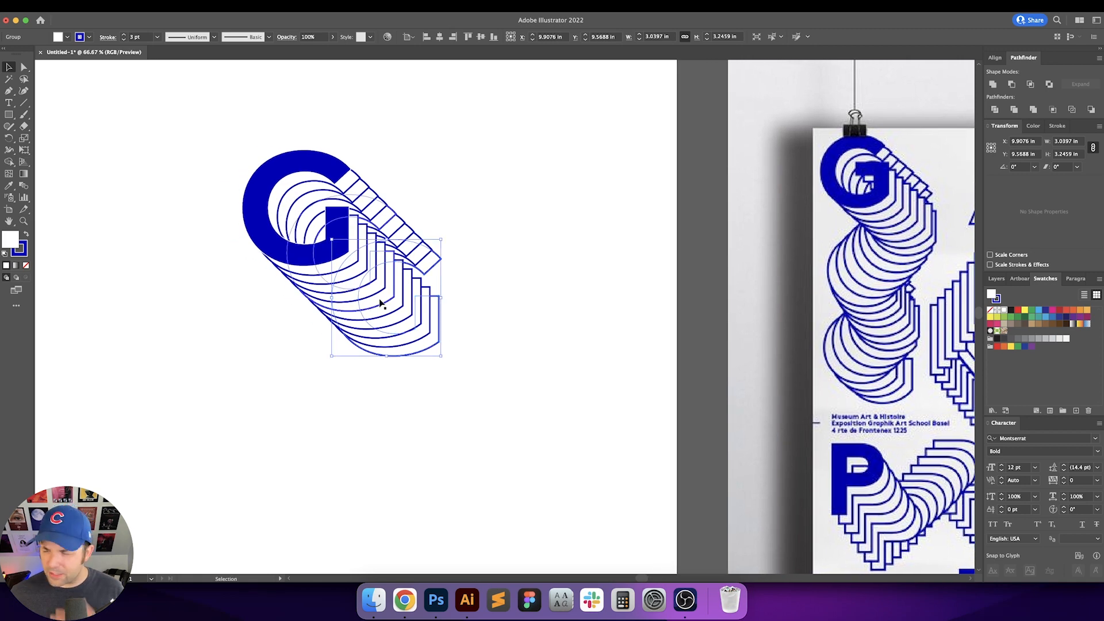
pyautogui.click(199, 6)
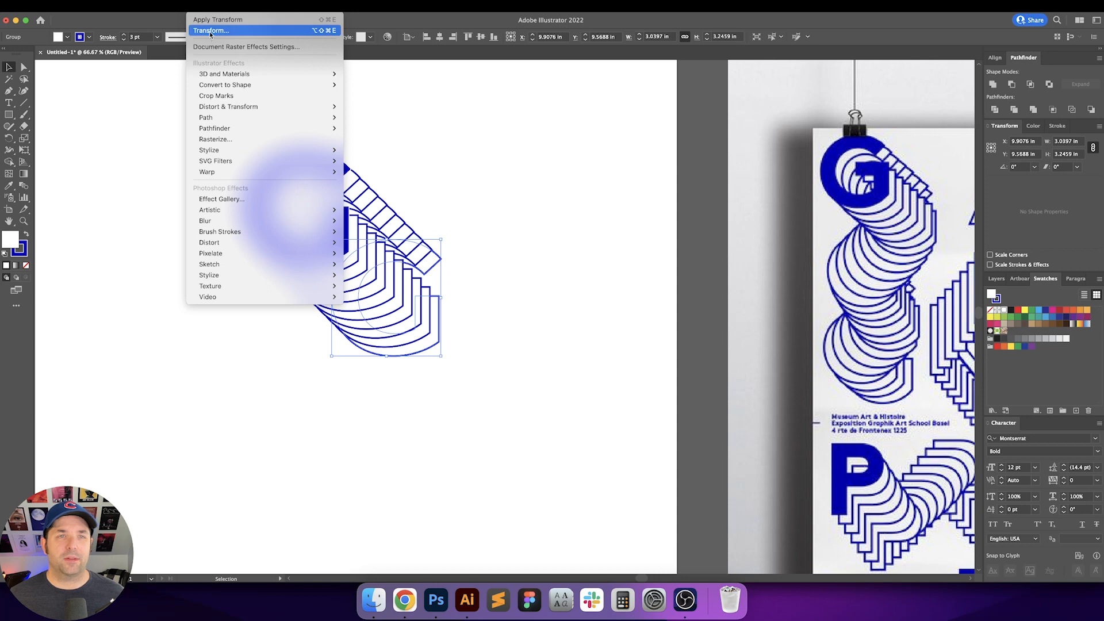
pyautogui.click(237, 31)
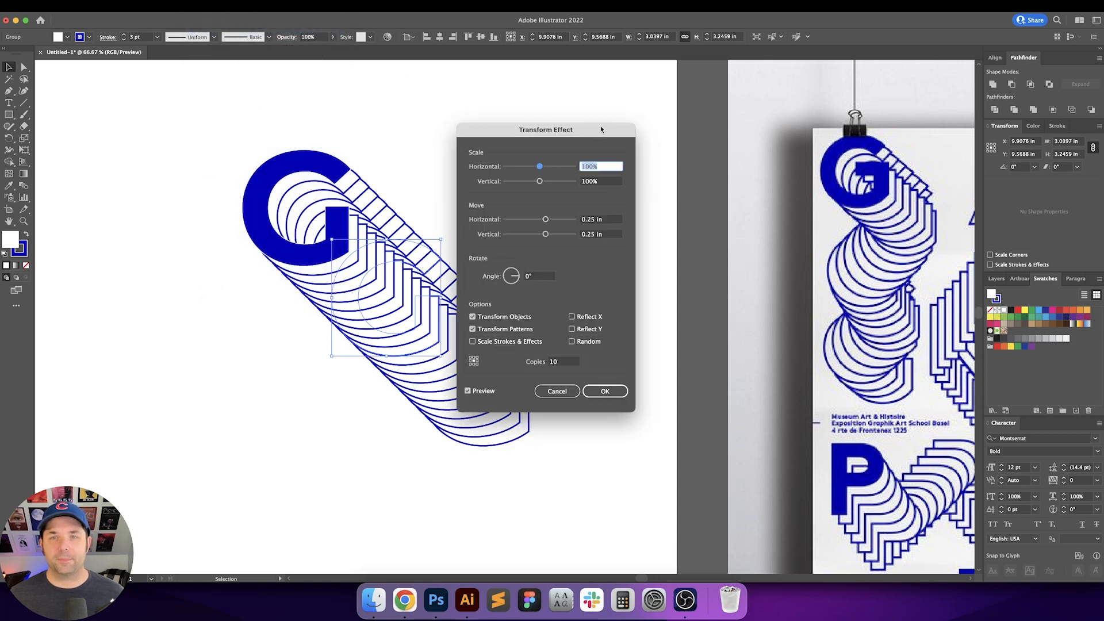
pyautogui.moveTo(602, 129); pyautogui.dragTo(702, 133)
pyautogui.press('Tab')
pyautogui.press('Tab')
pyautogui.press('Down')
pyautogui.press('Down')
pyautogui.press('Down')
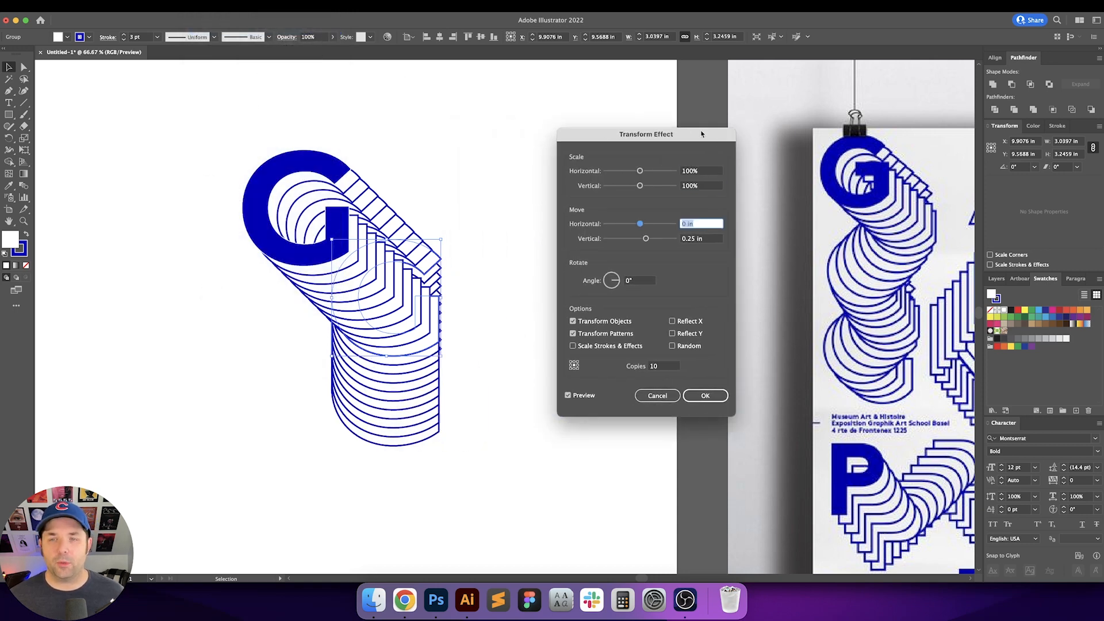
pyautogui.press('Tab')
pyautogui.press('Down')
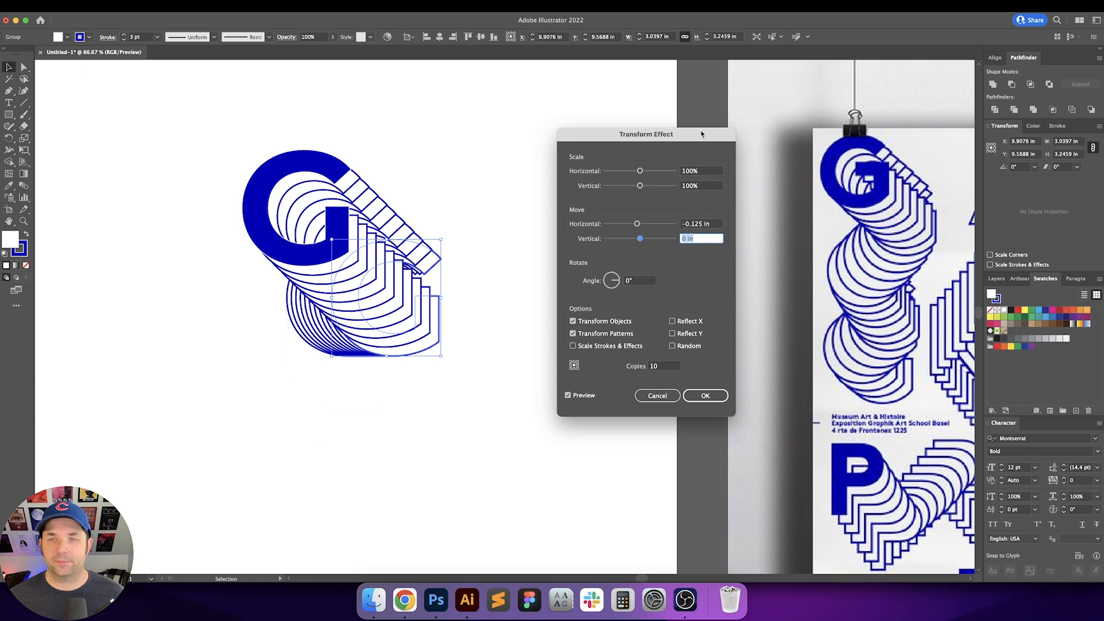
pyautogui.press('Tab')
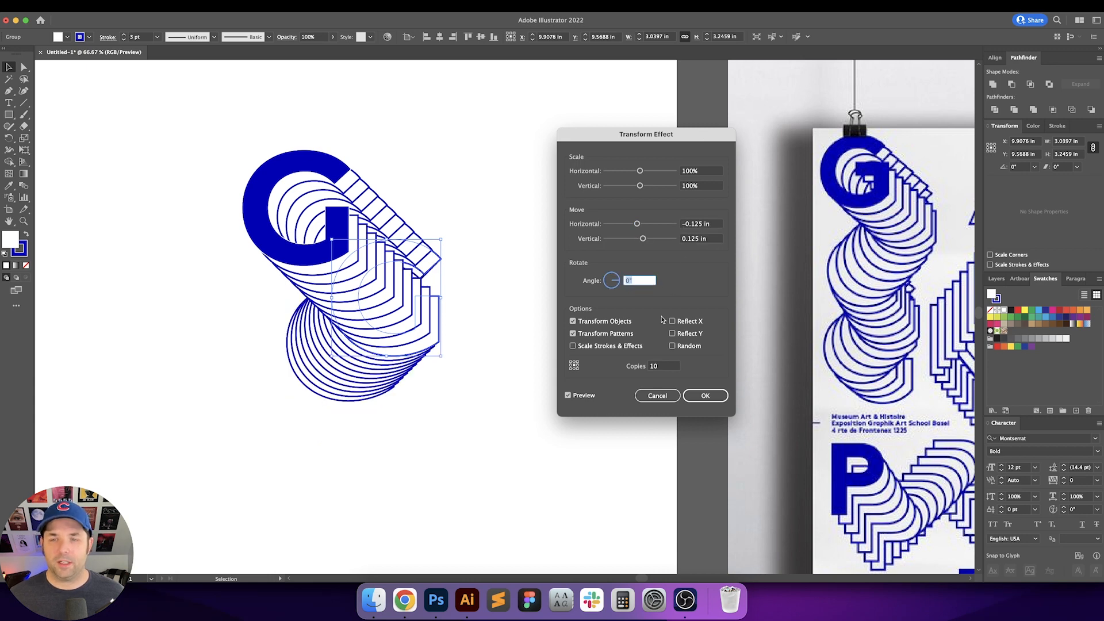
pyautogui.click(673, 368)
pyautogui.write('5')
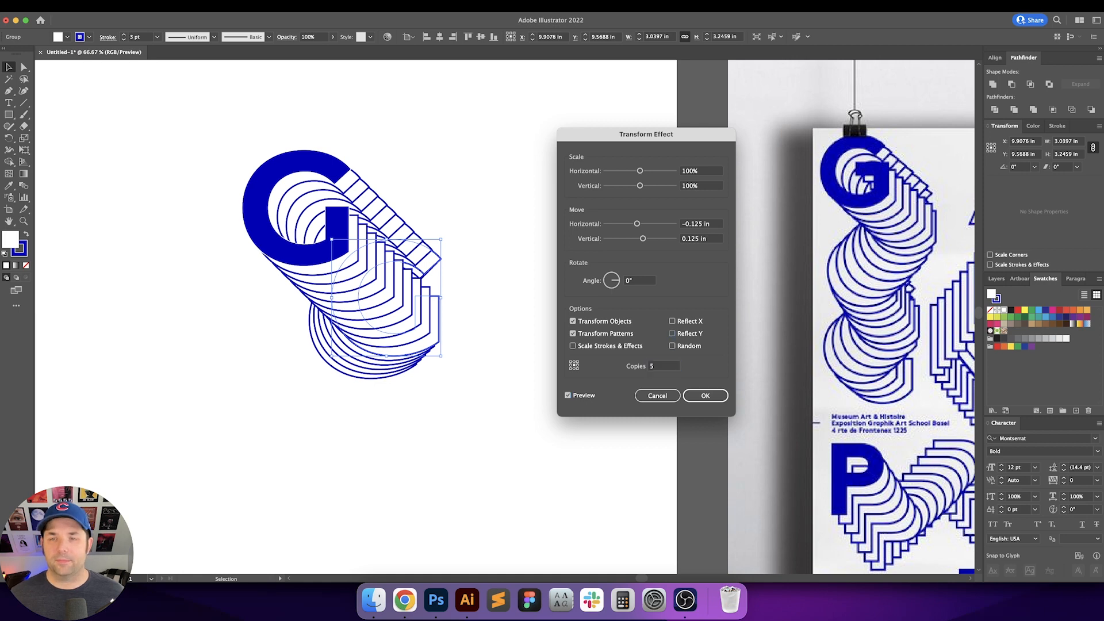
# Step: Set the Transform effect's vertical move to 0.25 in and confirm it
pyautogui.hotkey('shift', 'Tab')
pyautogui.hotkey('shift', 'Tab')
pyautogui.hotkey('shift', 'Tab')
pyautogui.hotkey('shift', 'Tab')
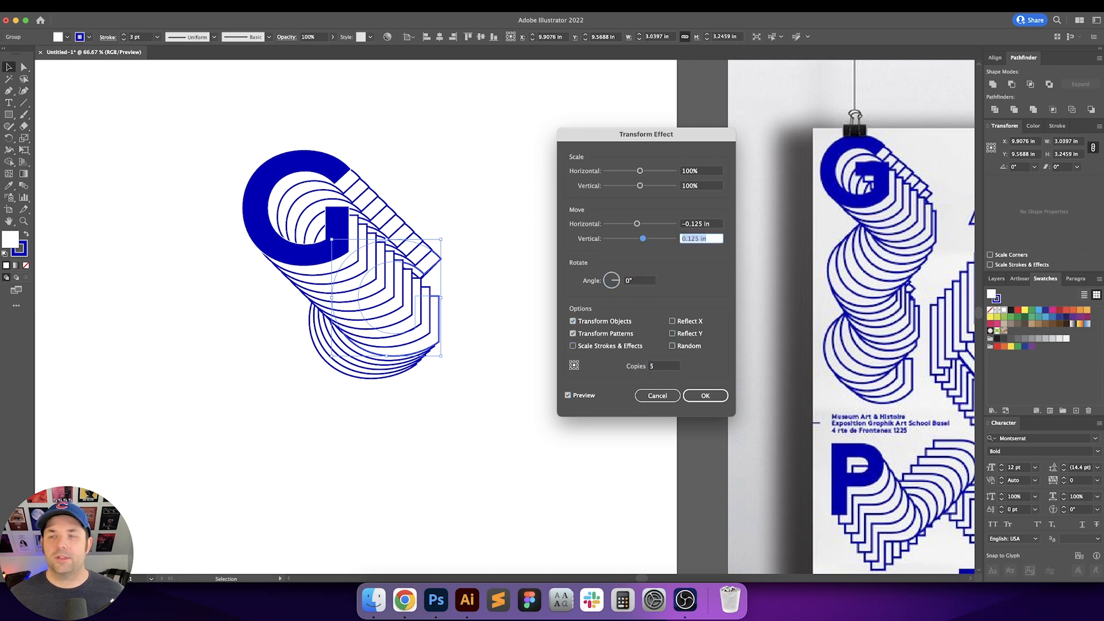
pyautogui.press('Up')
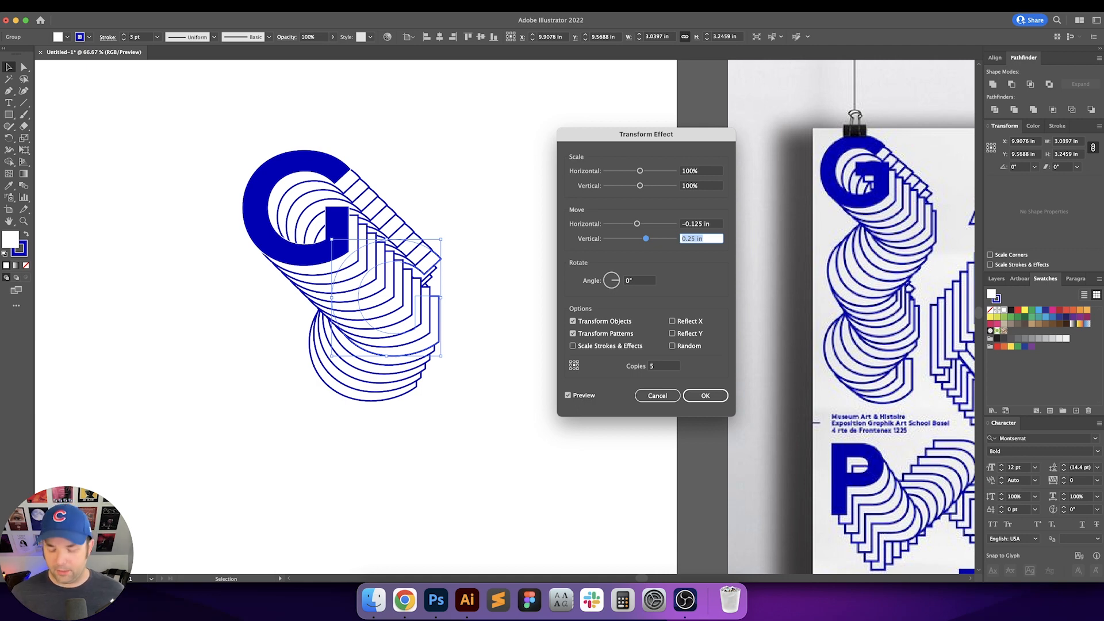
pyautogui.press('Return')
pyautogui.click(587, 313)
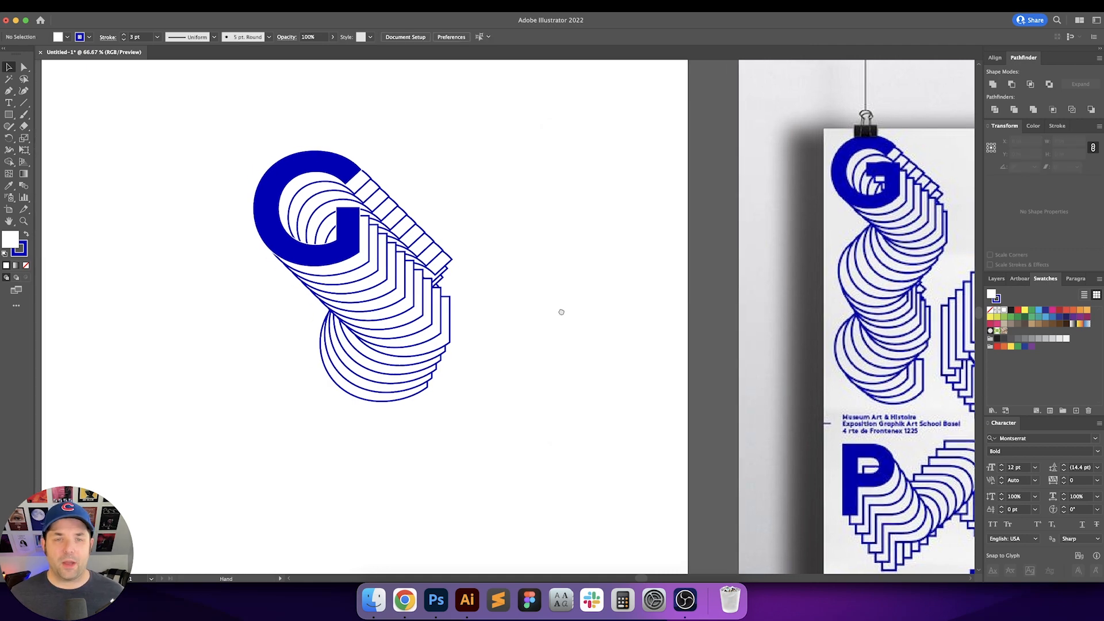
# Step: Expand the appearance of the new Transform effect on the rear copy and ungroup the resulting copies
pyautogui.moveTo(560, 311); pyautogui.dragTo(547, 289)
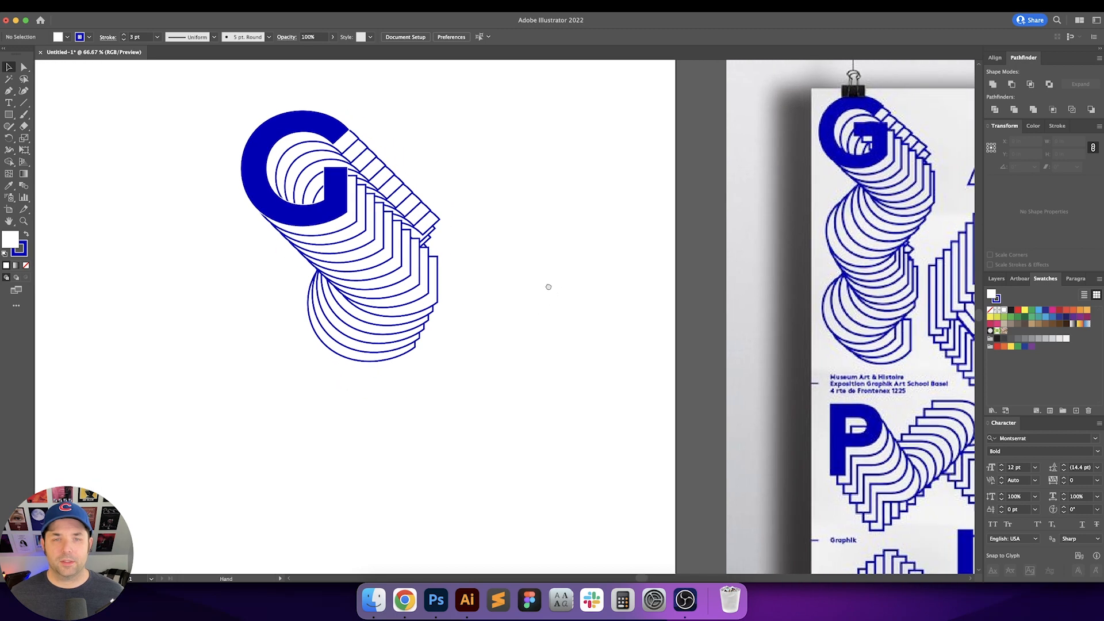
pyautogui.press('a')
pyautogui.click(352, 359)
pyautogui.press('v')
pyautogui.click(457, 369)
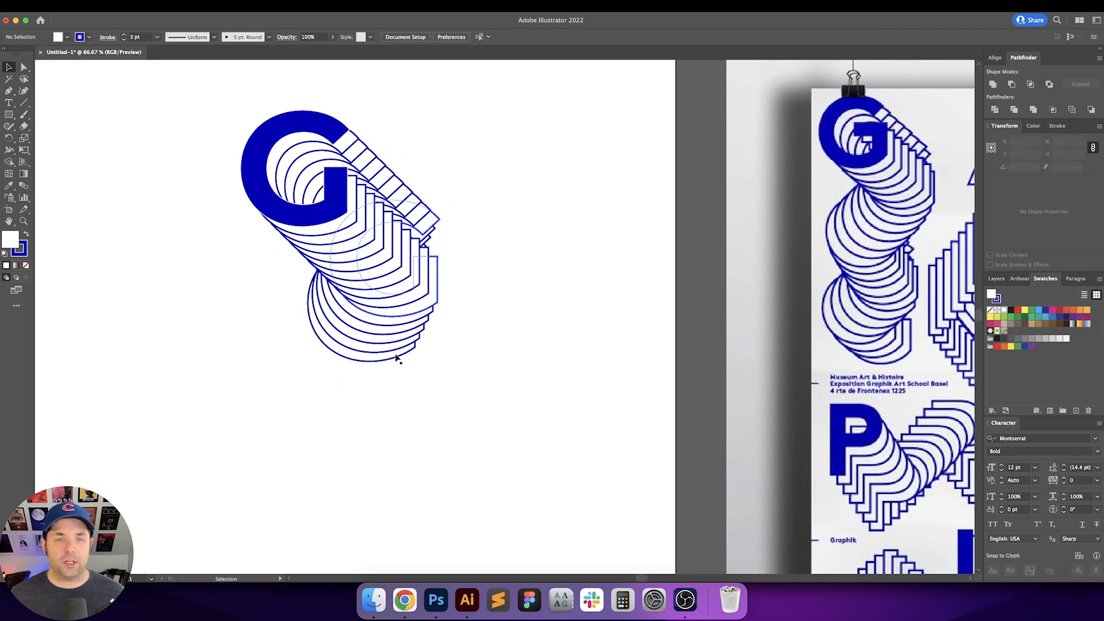
pyautogui.click(398, 357)
pyautogui.click(112, 5)
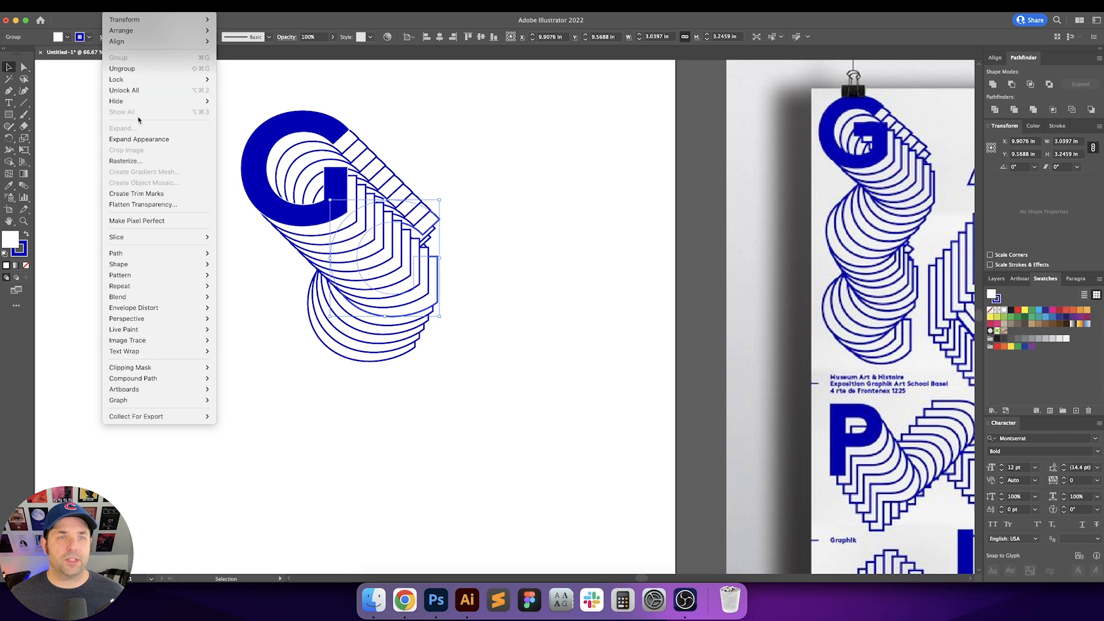
pyautogui.click(164, 141)
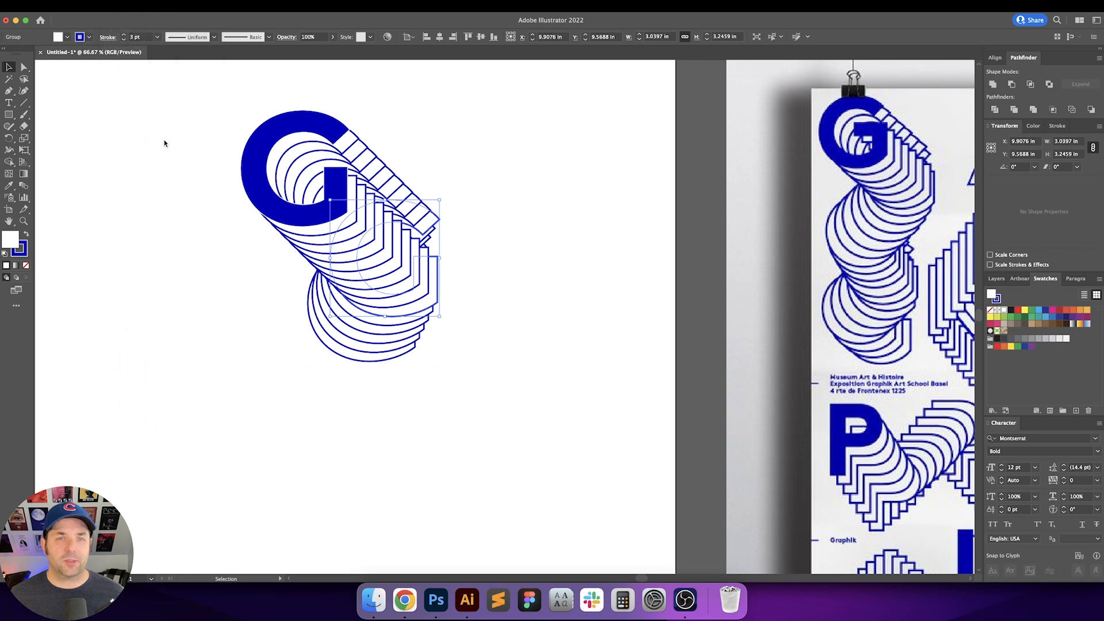
pyautogui.press('super+shift+g')
pyautogui.click(556, 247)
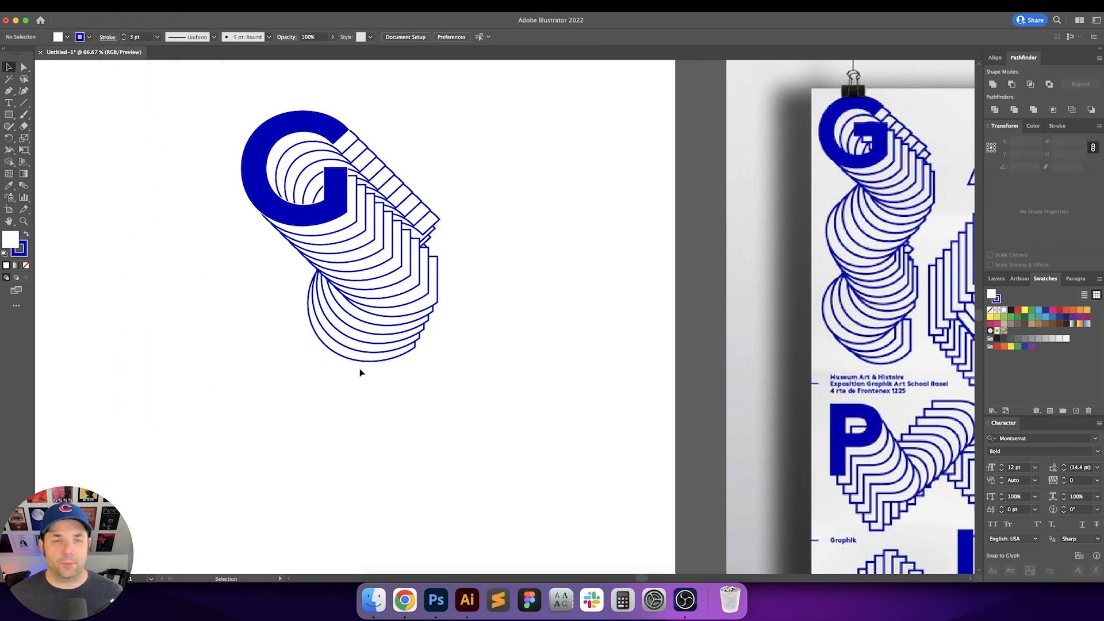
# Step: Select the last copy of the new stack and apply a Transform effect moving 0.125 in horizontally and 0.25 in vertically
pyautogui.click(365, 361)
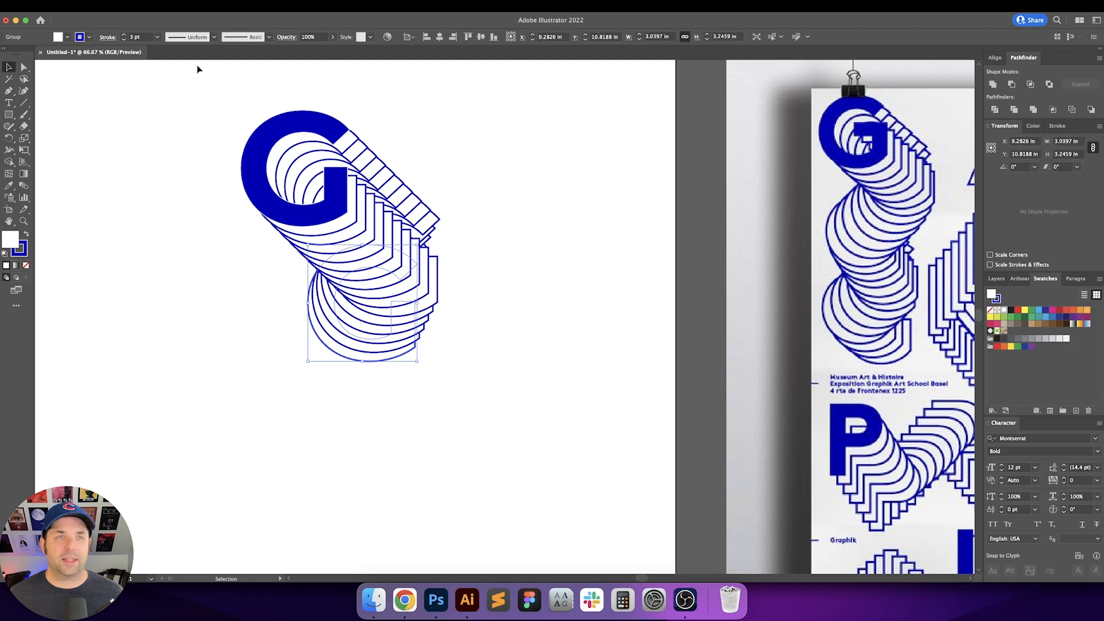
pyautogui.click(195, 6)
pyautogui.click(213, 33)
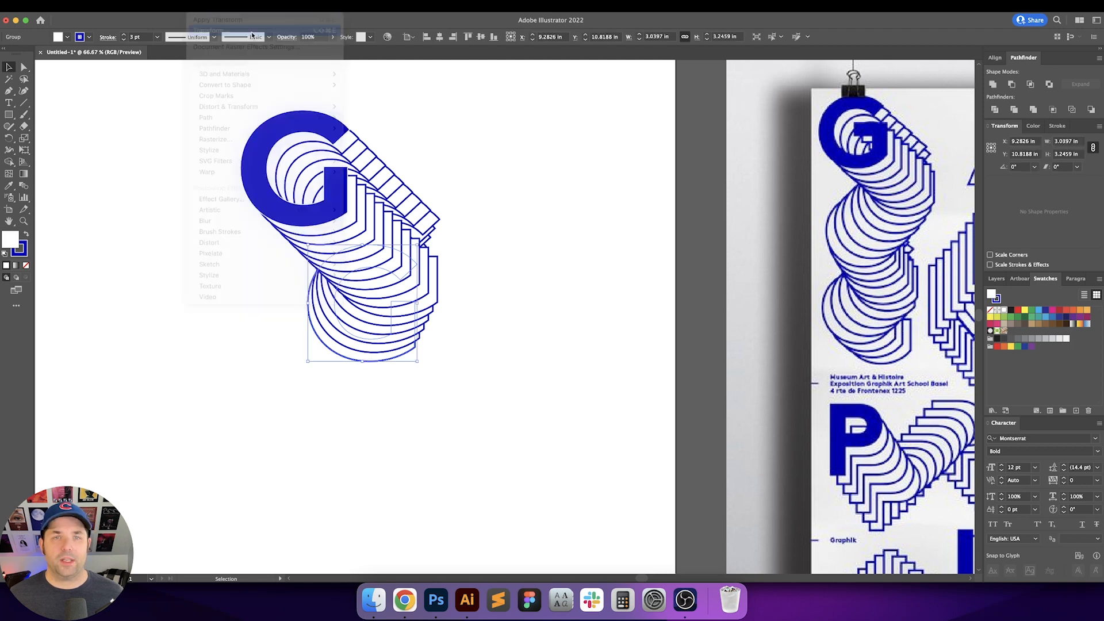
pyautogui.press('Tab')
pyautogui.press('Tab')
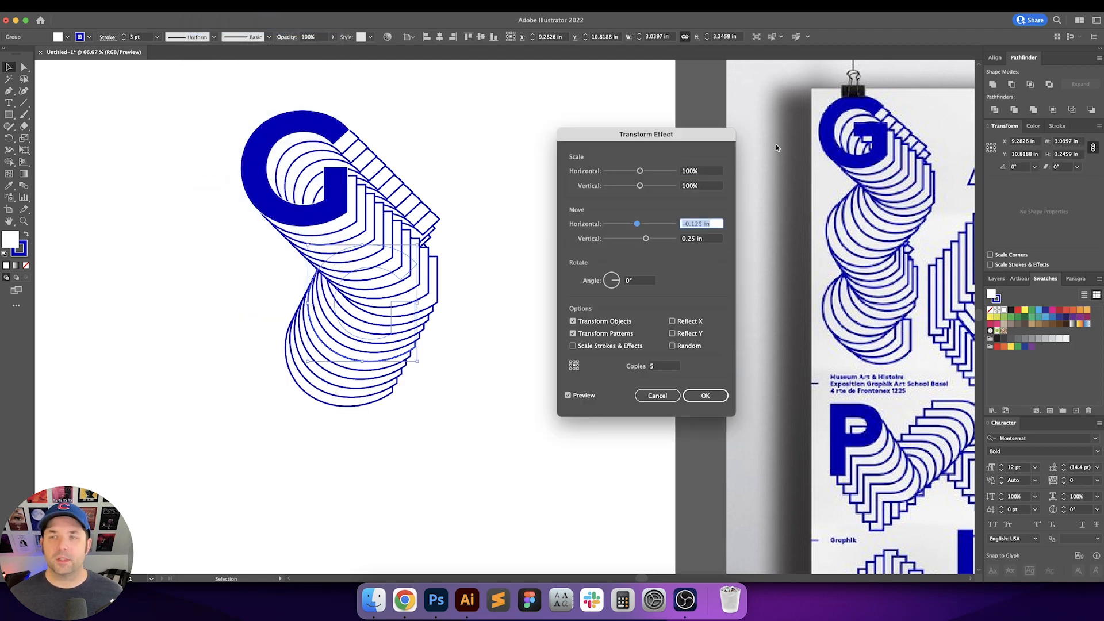
pyautogui.press('Up')
pyautogui.press('Up')
pyautogui.press('Tab')
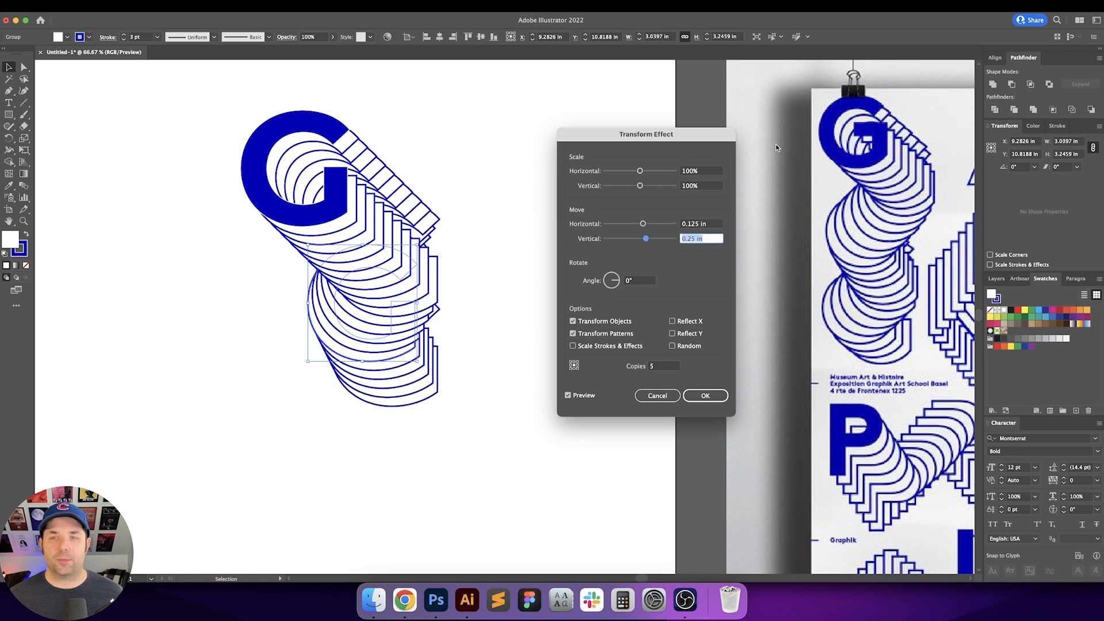
pyautogui.press('Up')
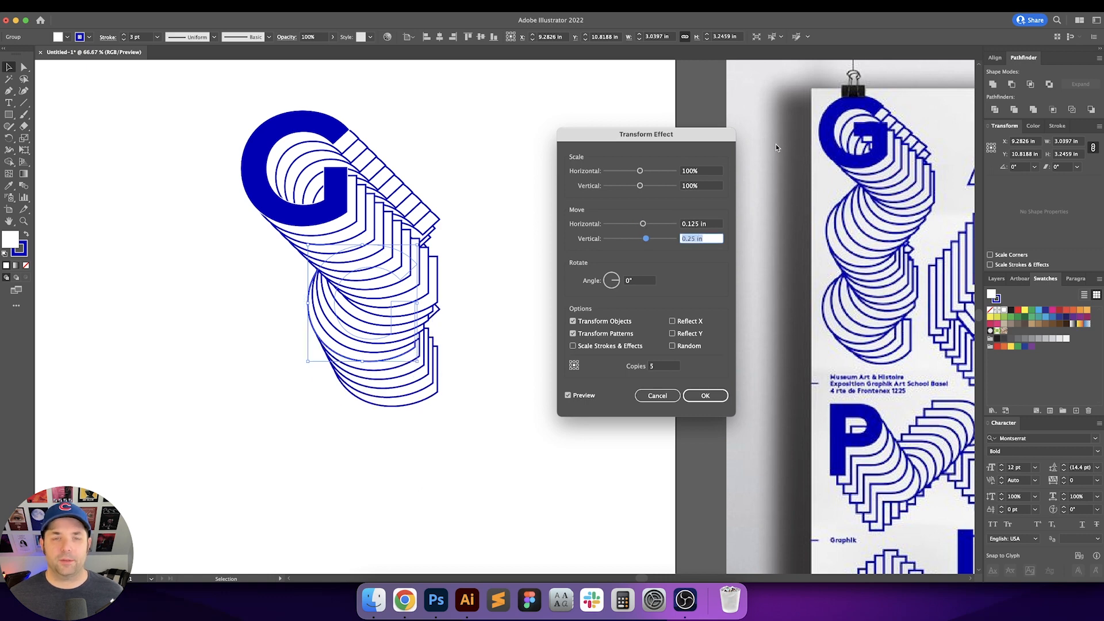
pyautogui.press('Down')
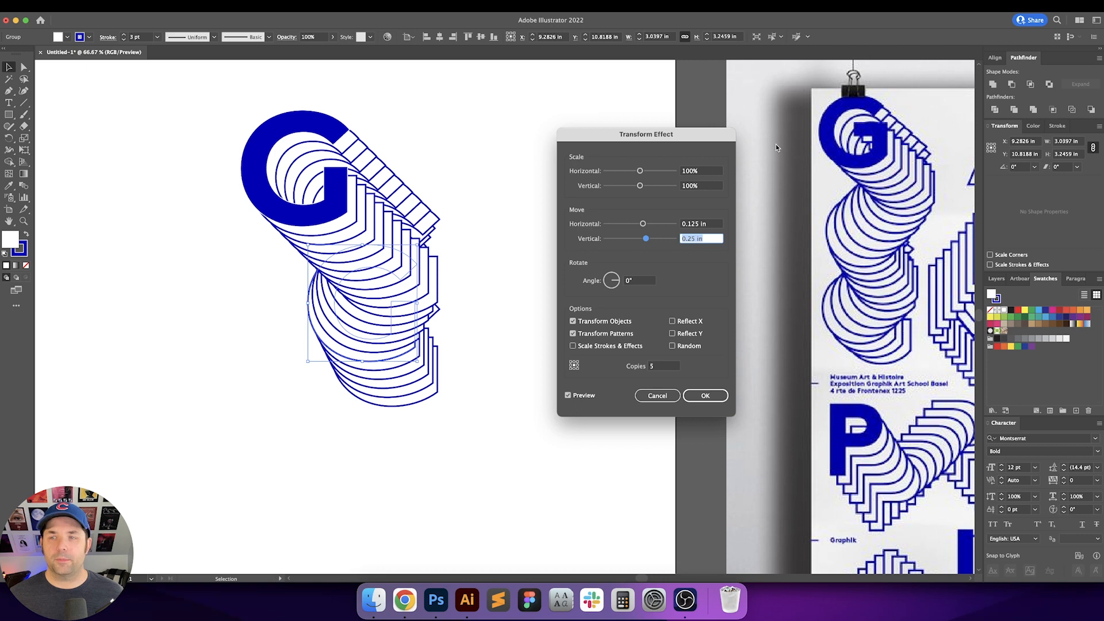
pyautogui.press('Up')
pyautogui.press('Return')
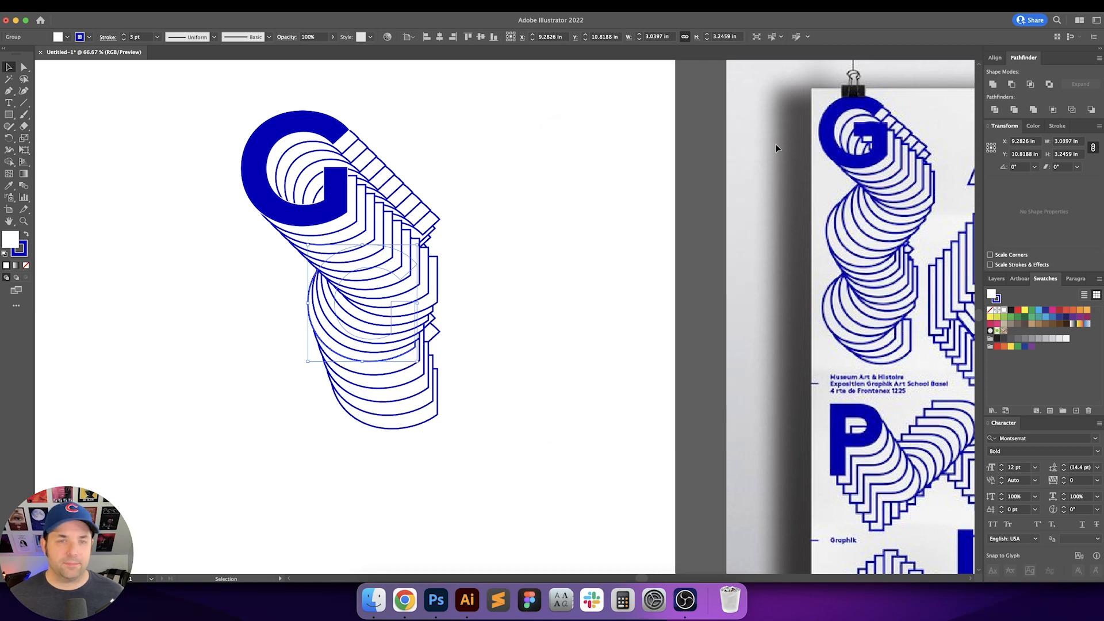
pyautogui.click(595, 223)
# Step: Delete the entire stacked G artwork from the artboard
pyautogui.press('super+minus')
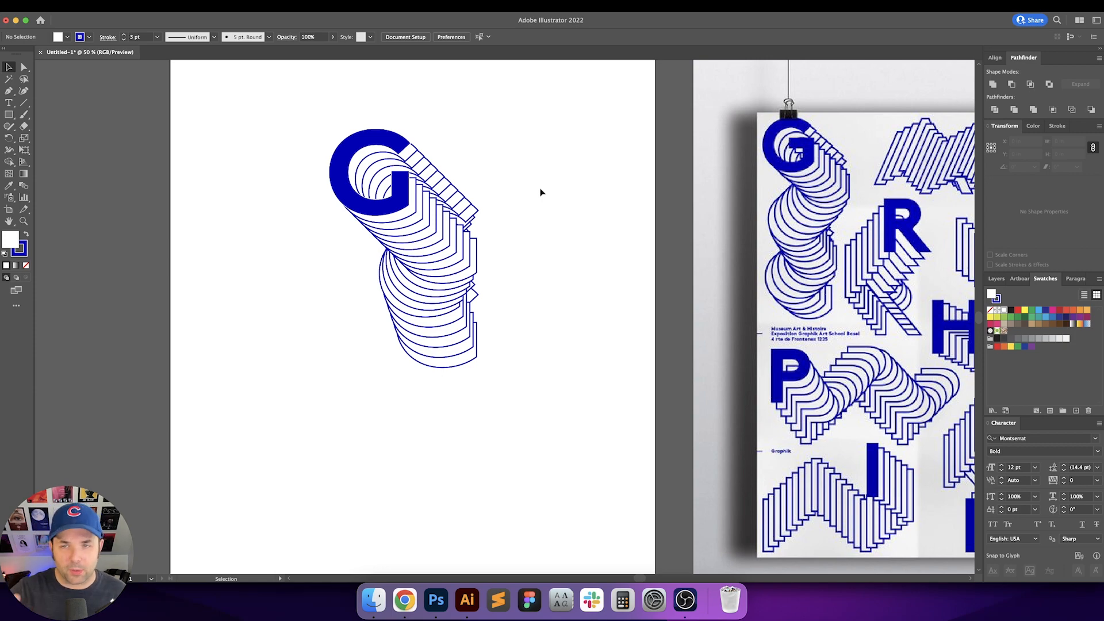
pyautogui.moveTo(541, 193); pyautogui.dragTo(380, 219)
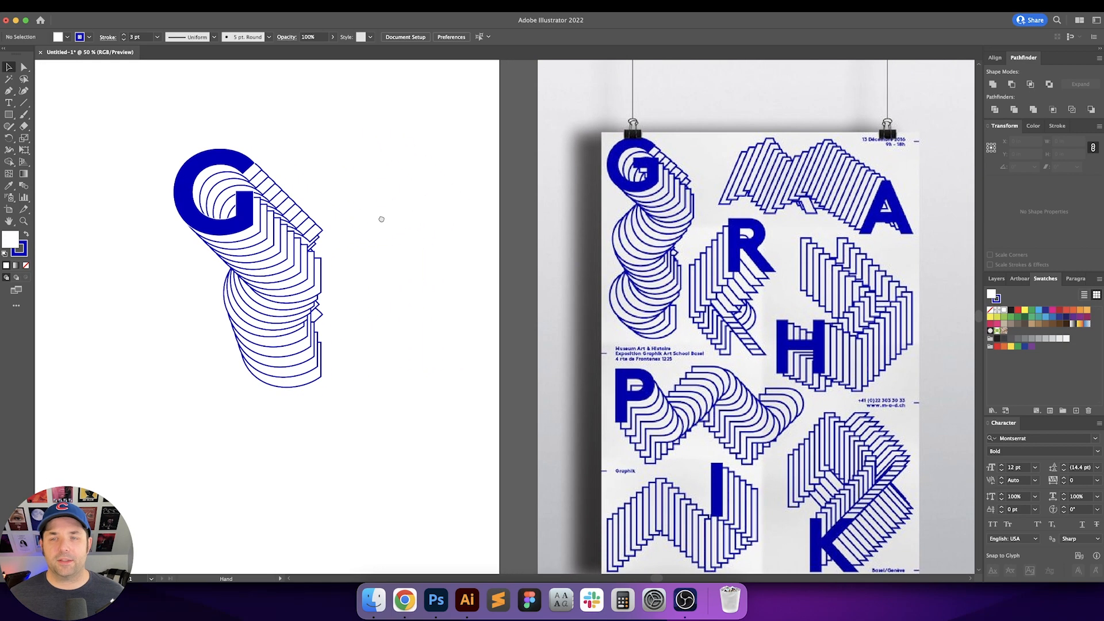
pyautogui.hscroll(-4, 401, 215)
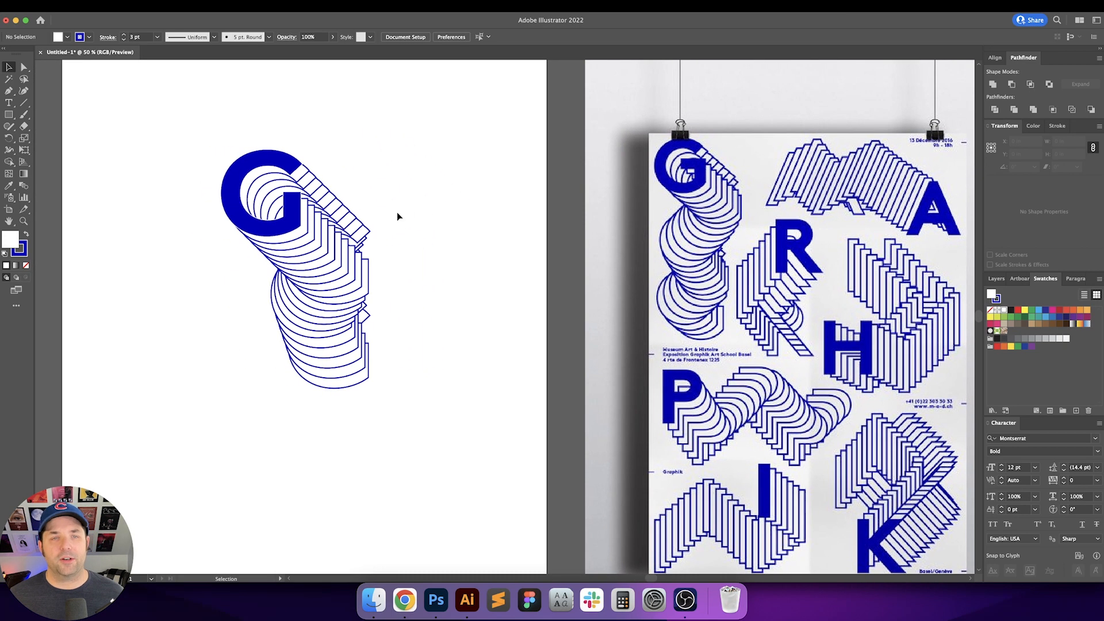
pyautogui.moveTo(192, 150); pyautogui.dragTo(502, 463)
pyautogui.press('Delete')
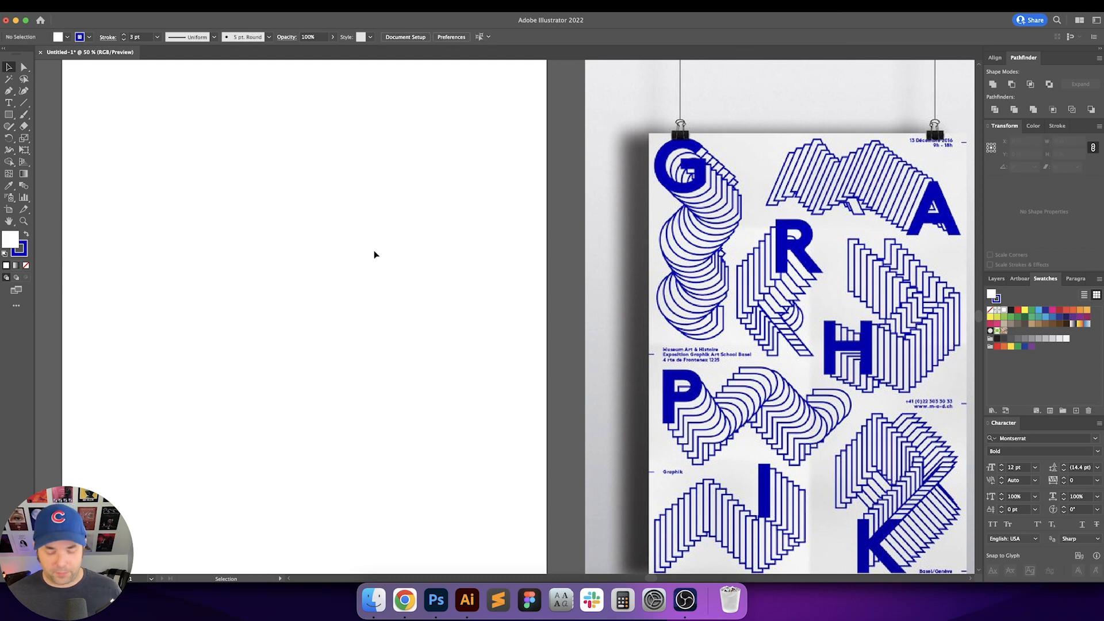
# Step: Create a Montserrat Bold letter S with the Type tool and scale it up on the artboard
pyautogui.hscroll(-3, 391, 253)
pyautogui.press('t')
pyautogui.click(217, 244)
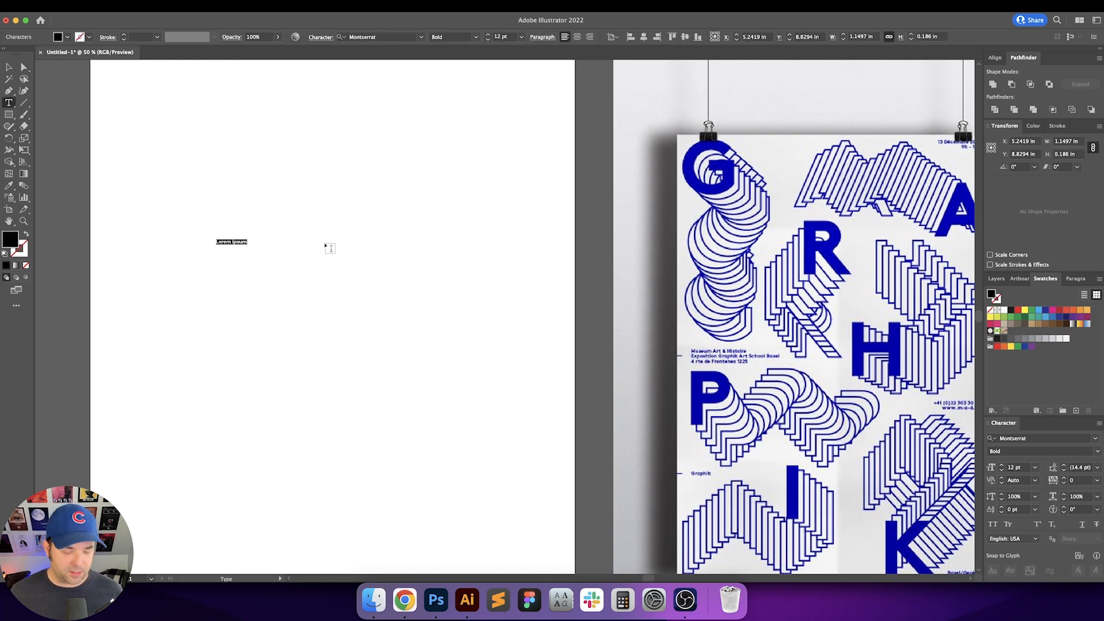
pyautogui.write('s')
pyautogui.press('Escape')
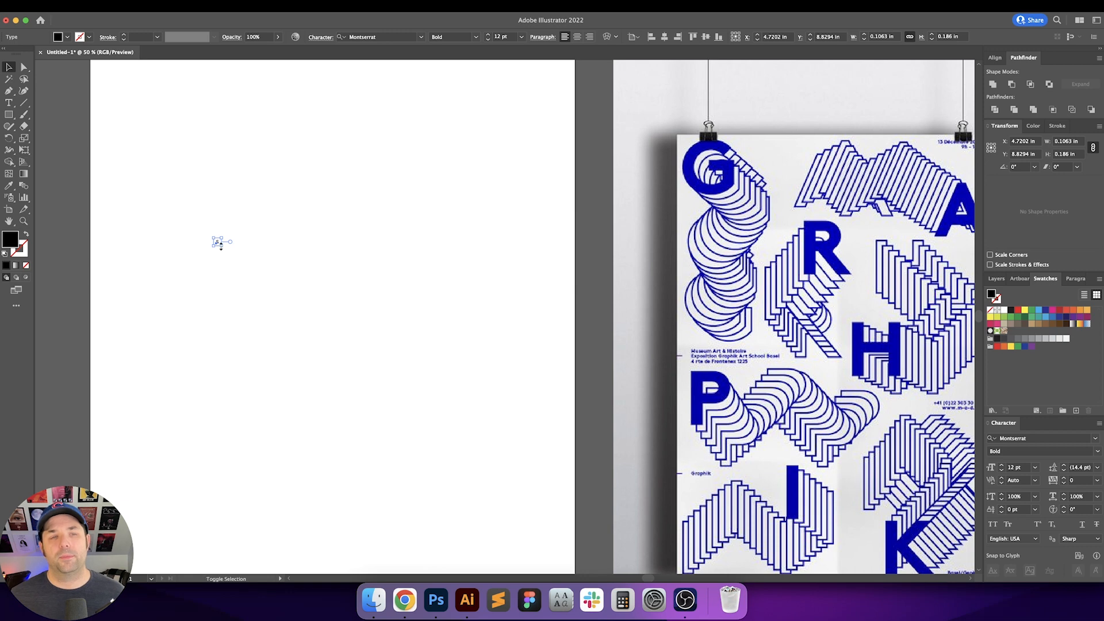
pyautogui.moveTo(227, 251); pyautogui.dragTo(260, 301)
pyautogui.click(370, 266)
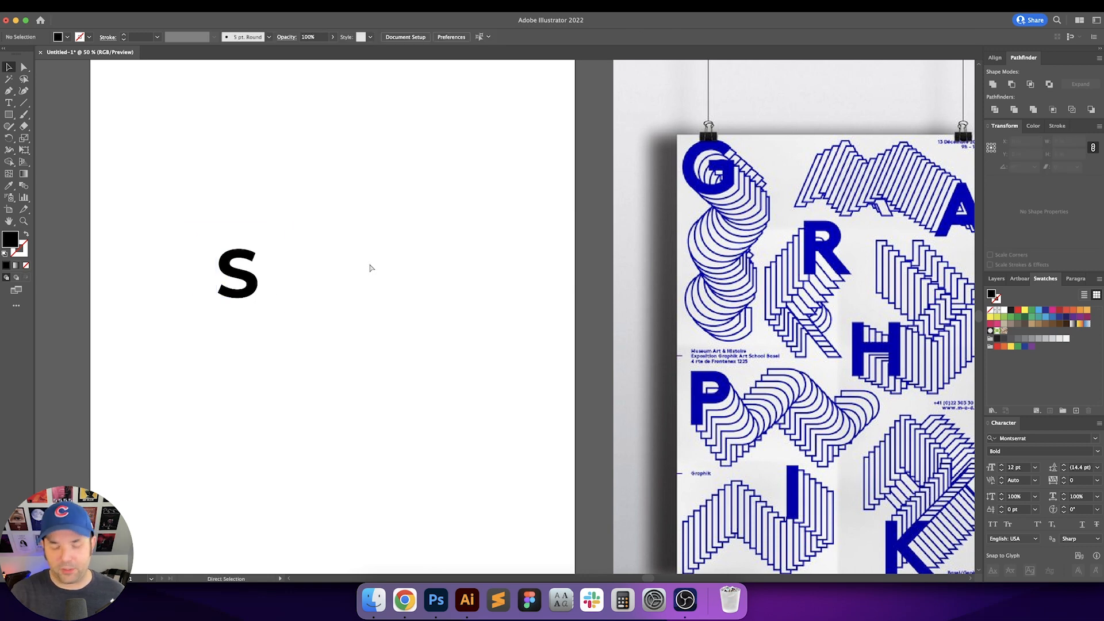
# Step: Duplicate the S to the right twice and retype the copies as E and I, spelling SEI
pyautogui.press('super+0')
pyautogui.hscroll(5, 390, 241)
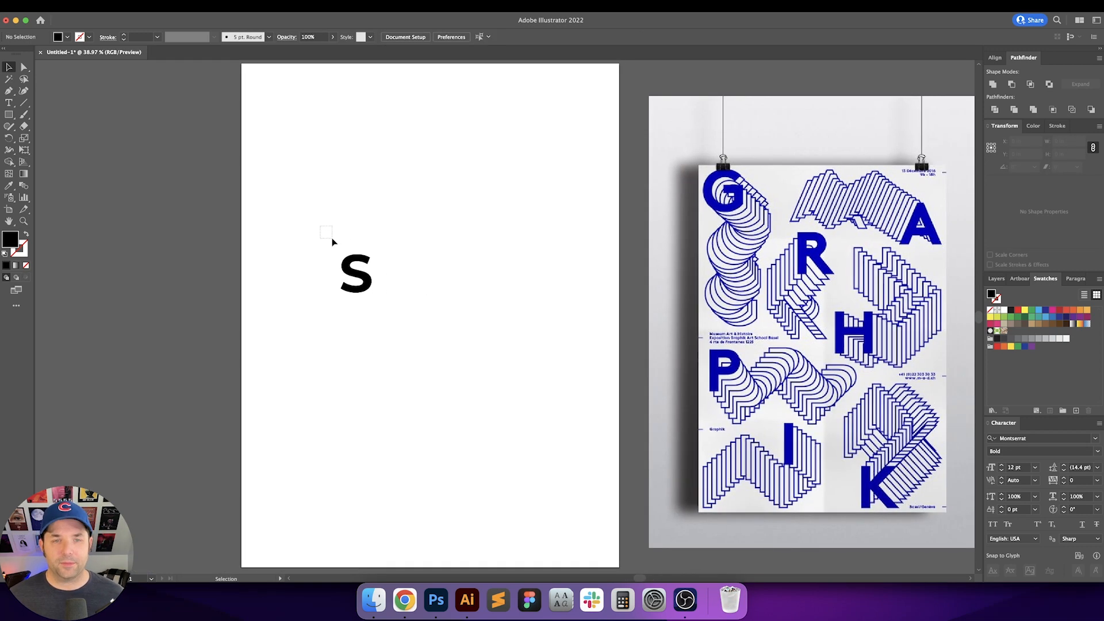
pyautogui.click(358, 278)
pyautogui.keyDown('alt'); pyautogui.moveTo(363, 286); pyautogui.dragTo(429, 286); pyautogui.keyUp('alt')
pyautogui.press('t')
pyautogui.doubleClick(399, 283)
pyautogui.write('E')
pyautogui.press('Escape')
pyautogui.press('i')
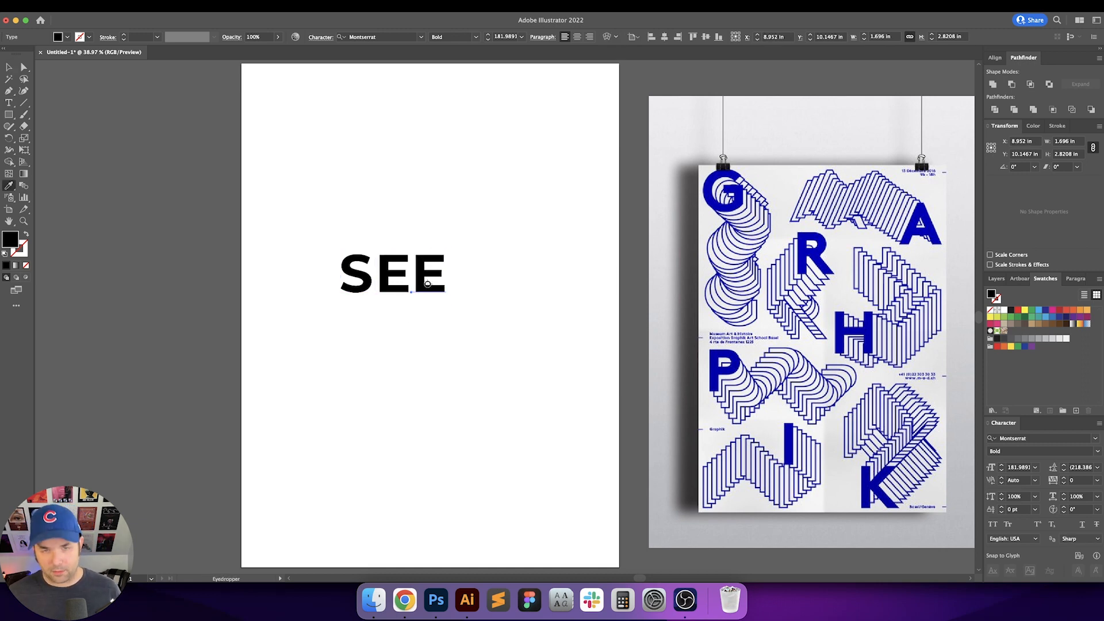
pyautogui.press('t')
pyautogui.doubleClick(428, 282)
pyautogui.write('I')
pyautogui.press('Escape')
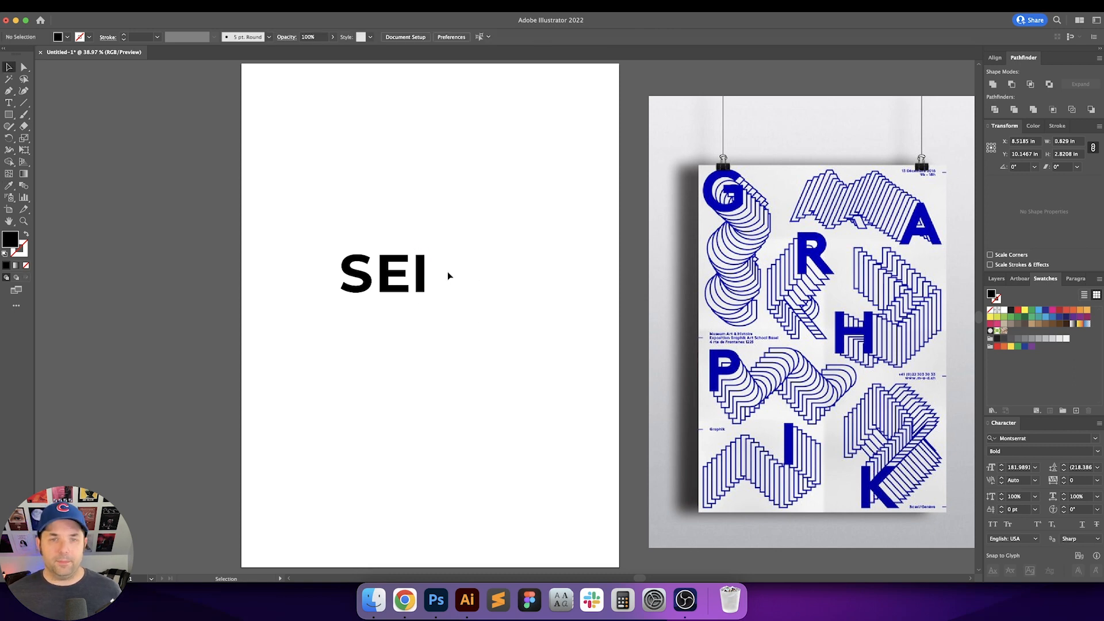
# Step: Add two more duplicated letters to the right and retype them as N and F
pyautogui.keyDown('alt'); pyautogui.moveTo(421, 276); pyautogui.dragTo(447, 275); pyautogui.keyUp('alt')
pyautogui.press('t')
pyautogui.click(447, 271)
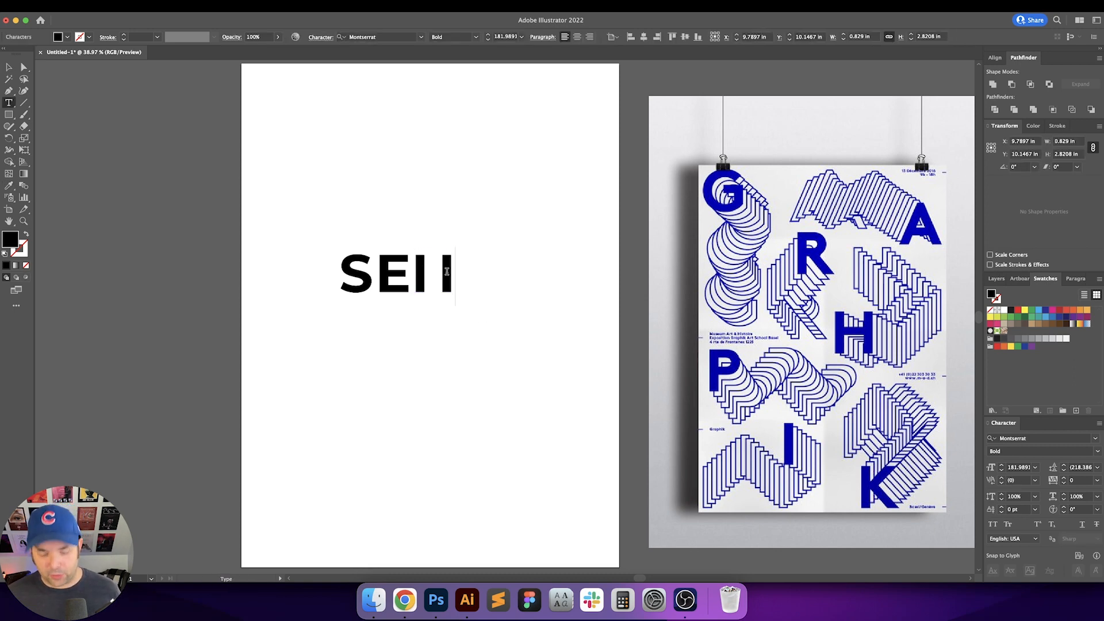
pyautogui.press('BackSpace')
pyautogui.write('N')
pyautogui.press('Escape')
pyautogui.keyDown('alt'); pyautogui.keyDown('shift'); pyautogui.moveTo(466, 276); pyautogui.dragTo(504, 277); pyautogui.keyUp('shift'); pyautogui.keyUp('alt')
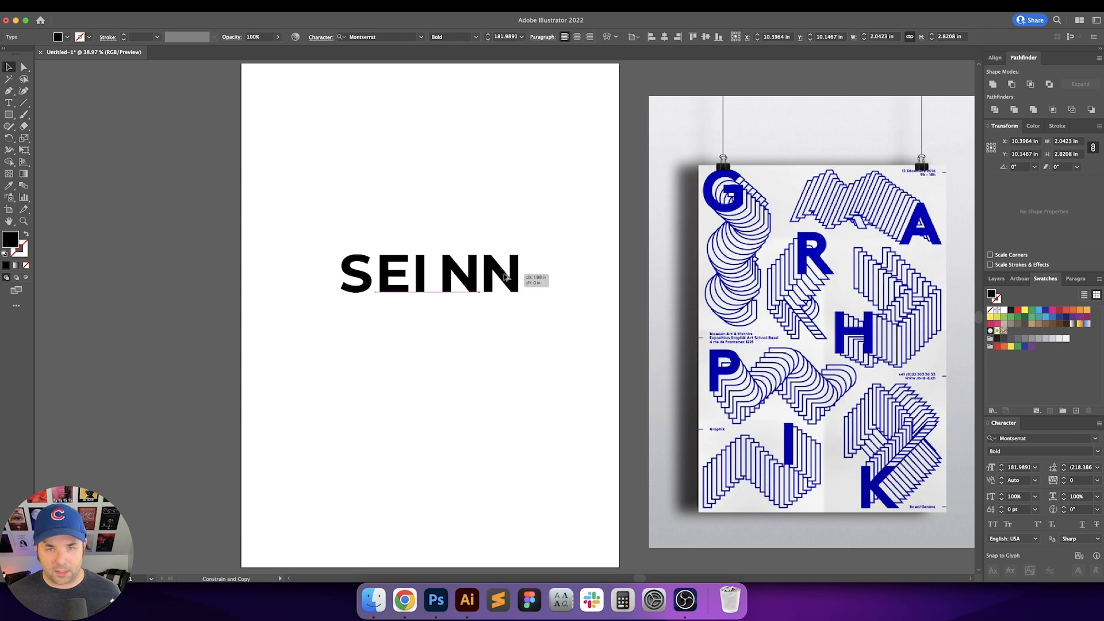
pyautogui.press('t')
pyautogui.doubleClick(507, 274)
pyautogui.write('F')
pyautogui.press('Escape')
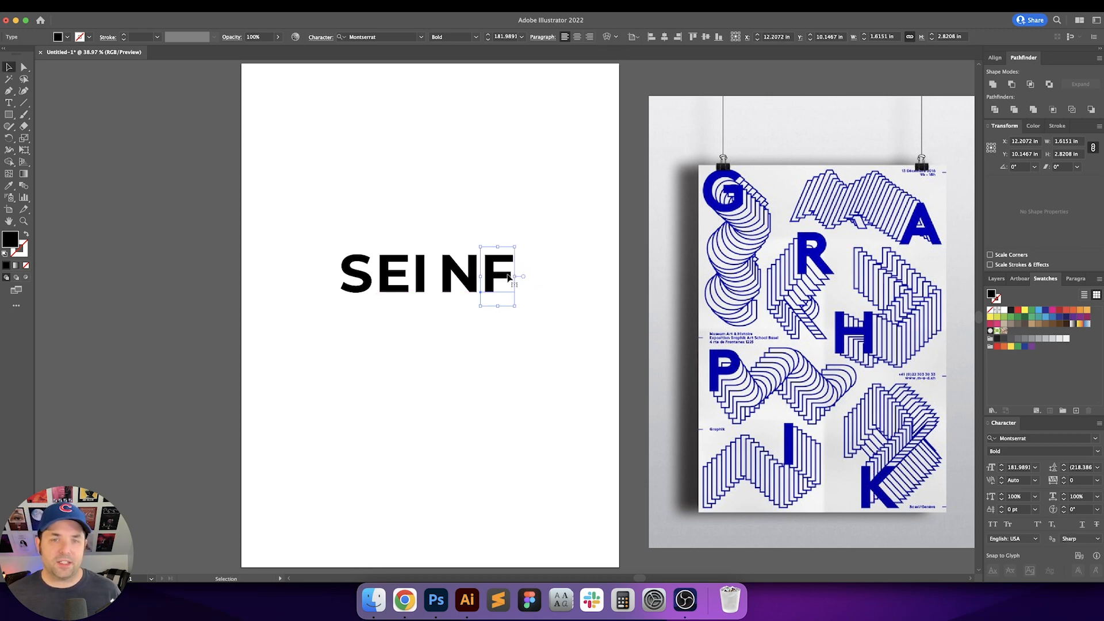
# Step: Duplicate the last letters to the right and retype the copies as E and L
pyautogui.keyDown('alt'); pyautogui.moveTo(507, 278); pyautogui.dragTo(550, 278); pyautogui.keyUp('alt')
pyautogui.press('t')
pyautogui.click(538, 279)
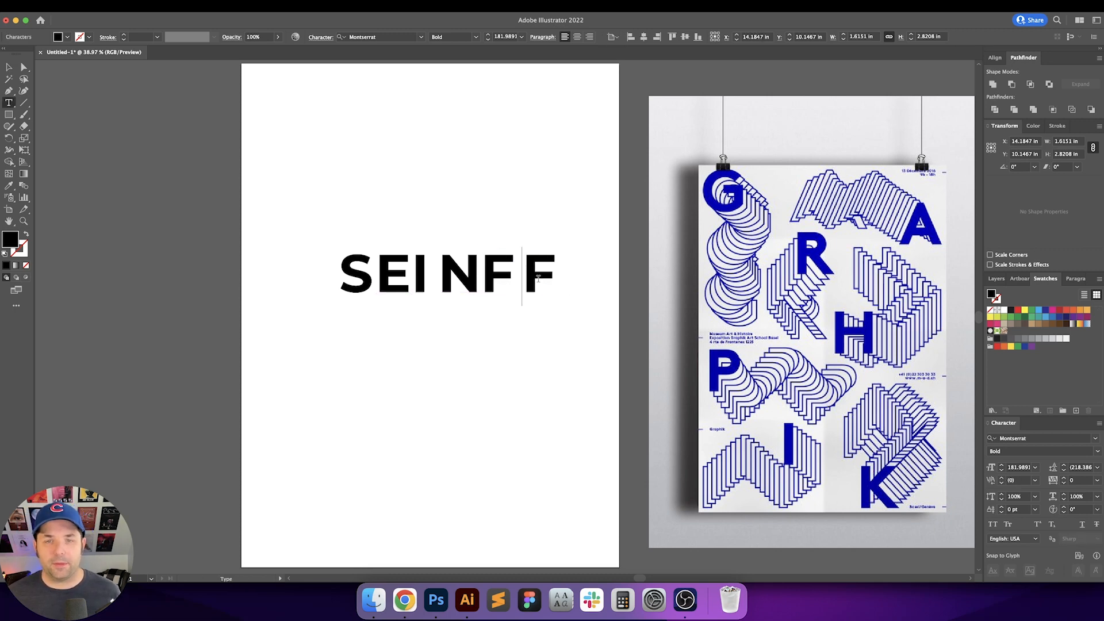
pyautogui.doubleClick(538, 278)
pyautogui.write('E')
pyautogui.press('Escape')
pyautogui.keyDown('alt'); pyautogui.keyDown('shift'); pyautogui.moveTo(542, 281); pyautogui.dragTo(572, 283); pyautogui.keyUp('shift'); pyautogui.keyUp('alt')
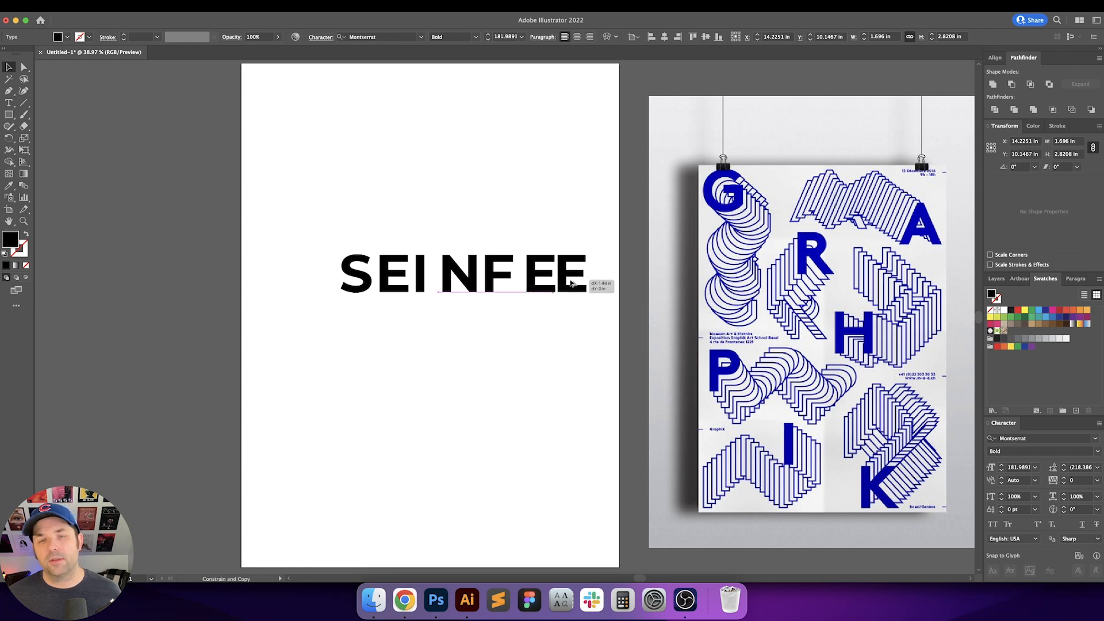
pyautogui.press('t')
pyautogui.doubleClick(573, 279)
pyautogui.write('L')
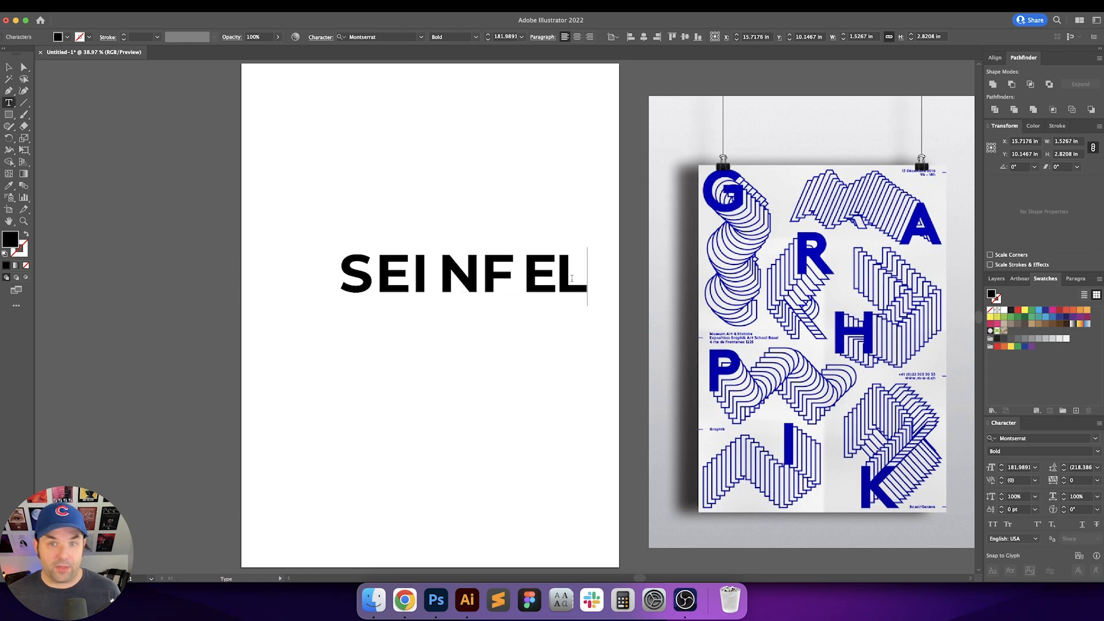
pyautogui.press('Escape')
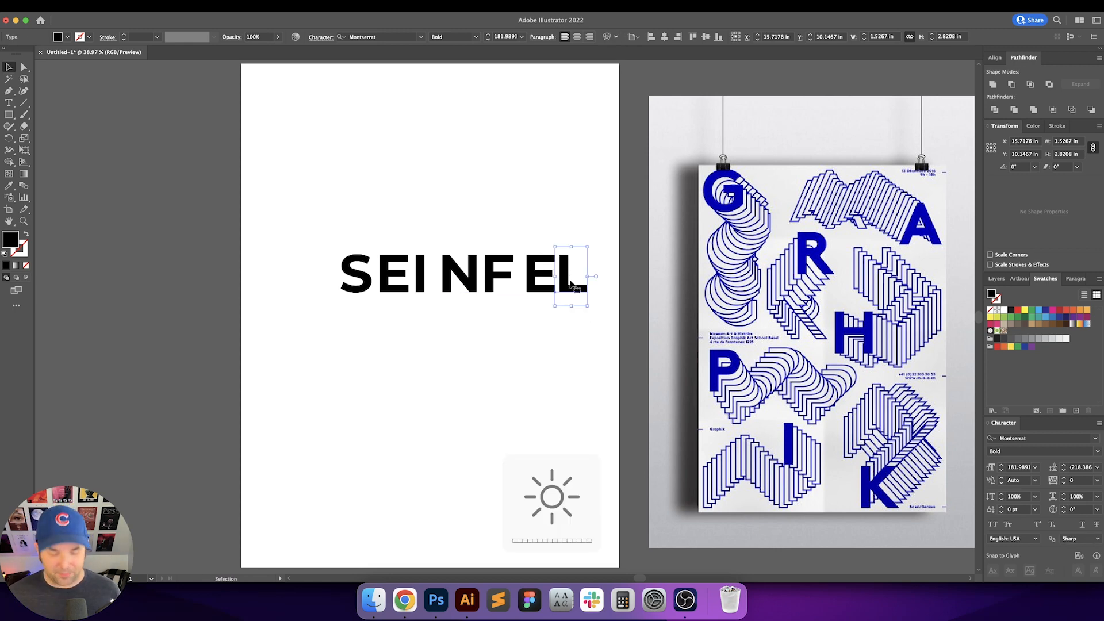
# Step: Duplicate the L to the right and retype the copy as D, completing SEINFELD
pyautogui.keyDown('alt'); pyautogui.keyDown('shift'); pyautogui.moveTo(571, 283); pyautogui.dragTo(600, 288); pyautogui.keyUp('shift'); pyautogui.keyUp('alt')
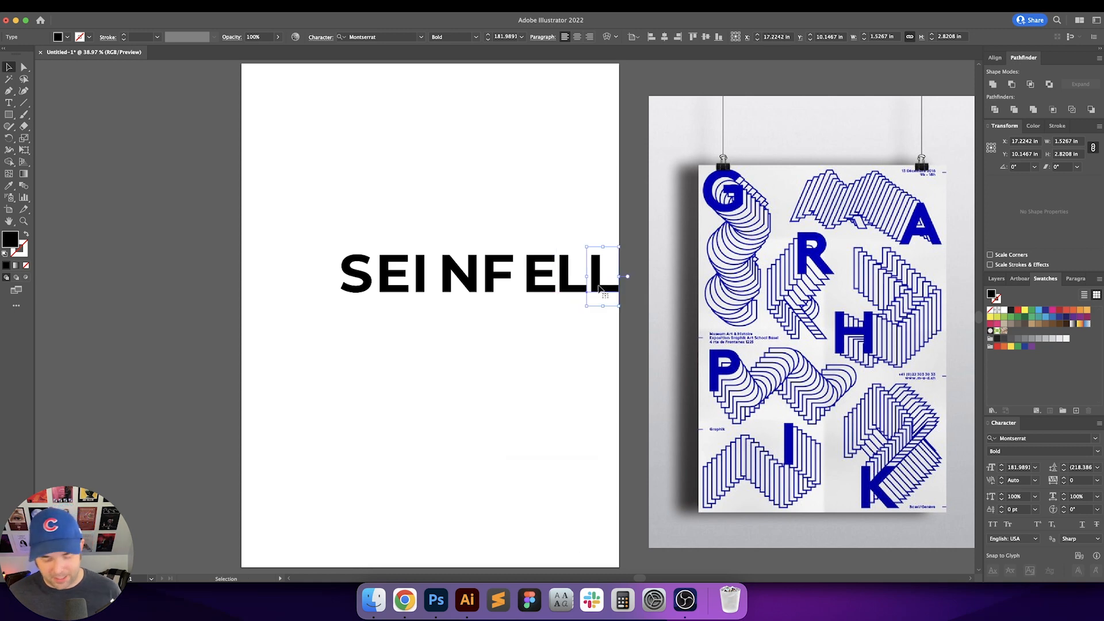
pyautogui.doubleClick(599, 288)
pyautogui.write('D')
pyautogui.click(551, 230)
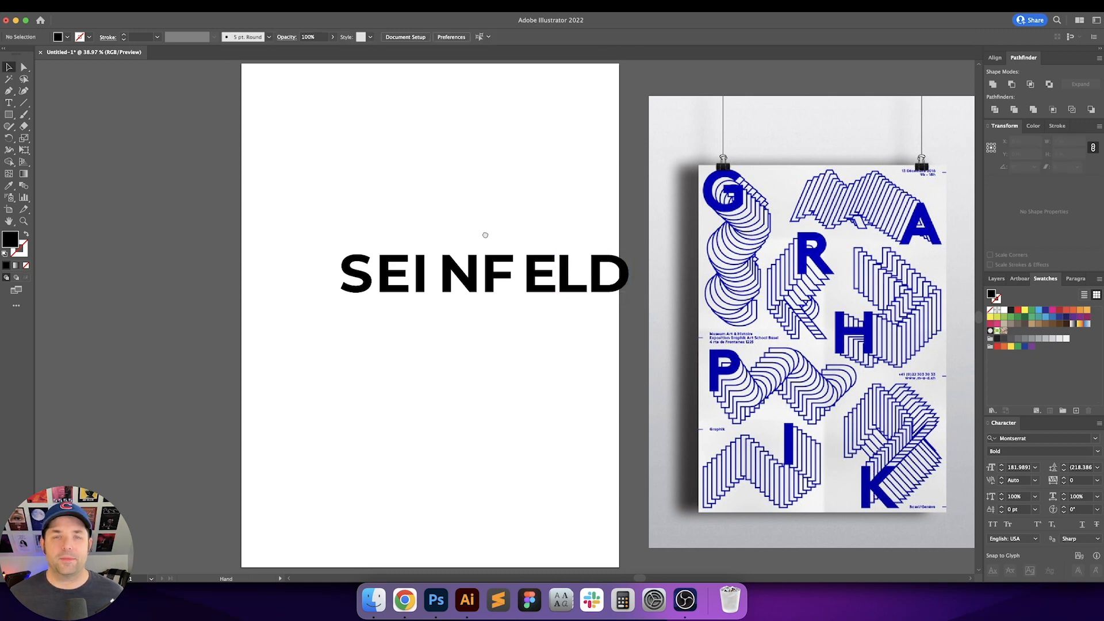
# Step: Select all the SEINFELD letters, shift them left on the artboard, and convert them to outlines
pyautogui.moveTo(485, 235); pyautogui.dragTo(463, 235)
pyautogui.moveTo(297, 216); pyautogui.dragTo(530, 342)
pyautogui.click(587, 288)
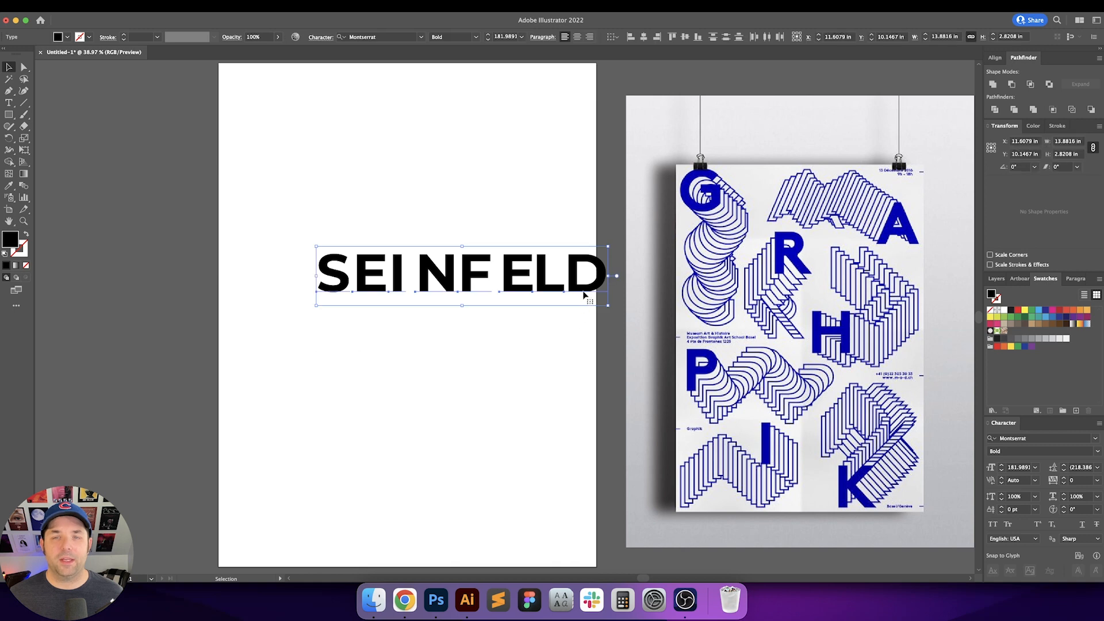
pyautogui.moveTo(587, 288); pyautogui.dragTo(505, 295)
pyautogui.press('super+shift+o')
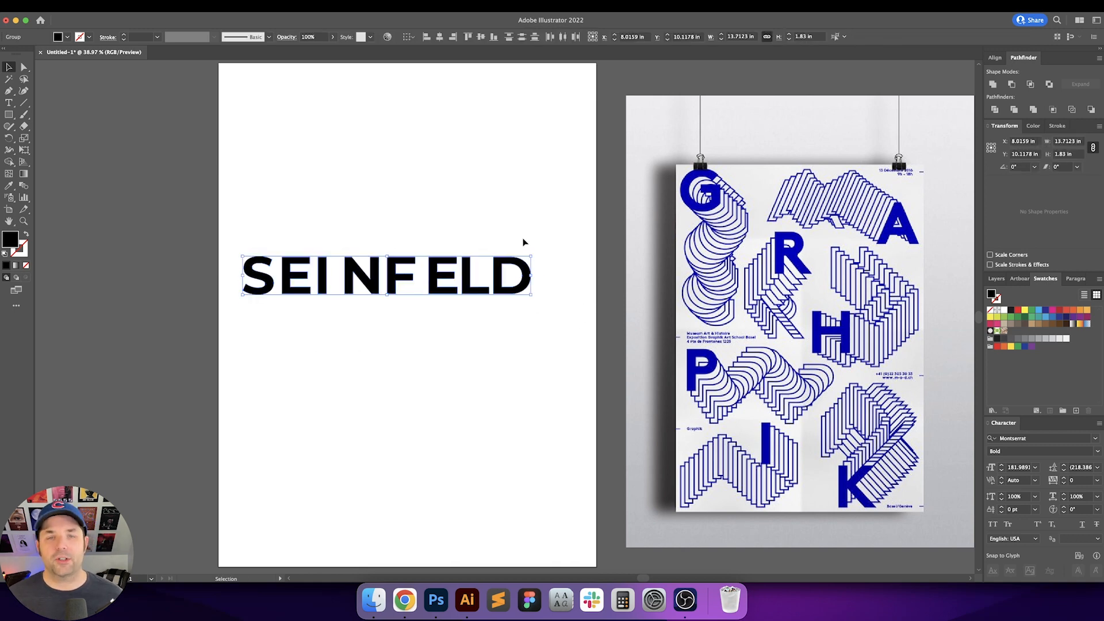
# Step: Set the outlined SEINFELD group's height to 2 in with proportions locked
pyautogui.click(515, 209)
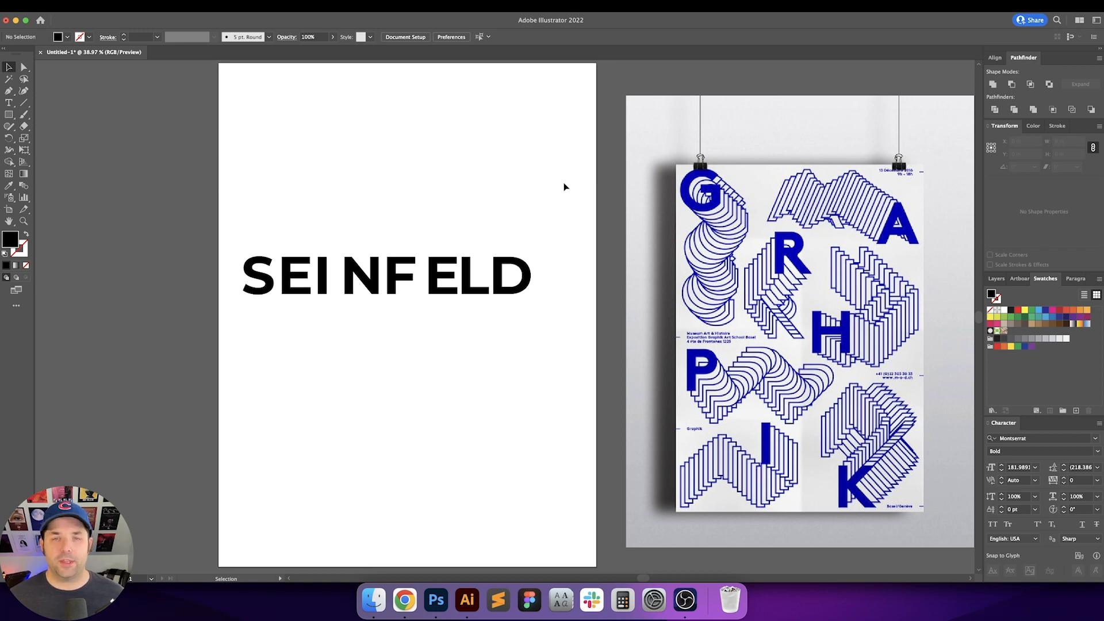
pyautogui.moveTo(564, 187); pyautogui.dragTo(264, 359)
pyautogui.click(288, 215)
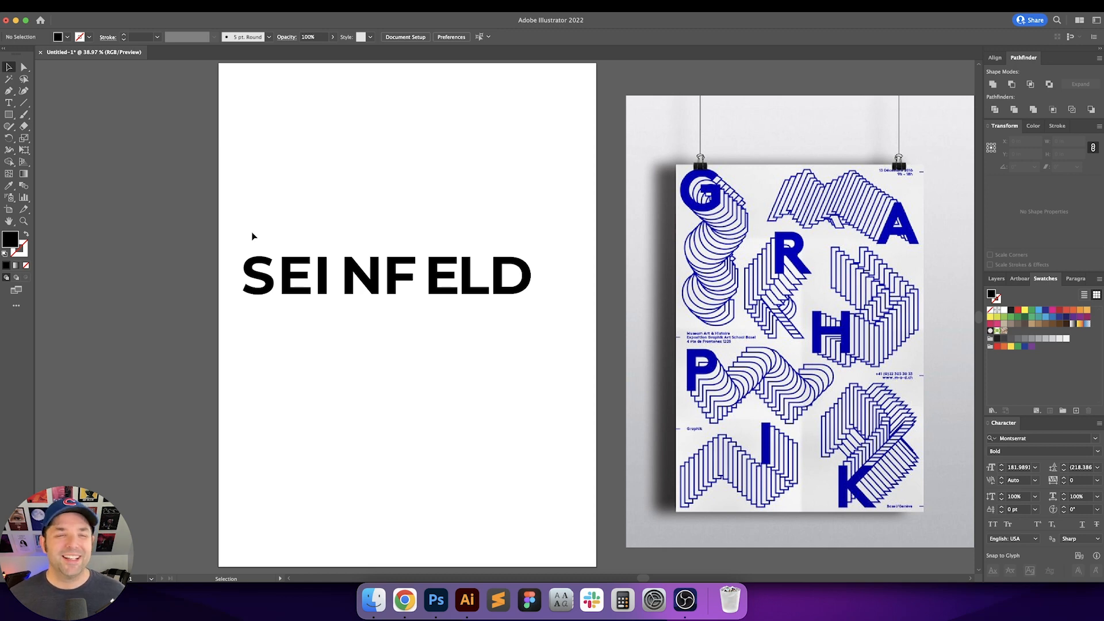
pyautogui.moveTo(248, 228); pyautogui.dragTo(535, 318)
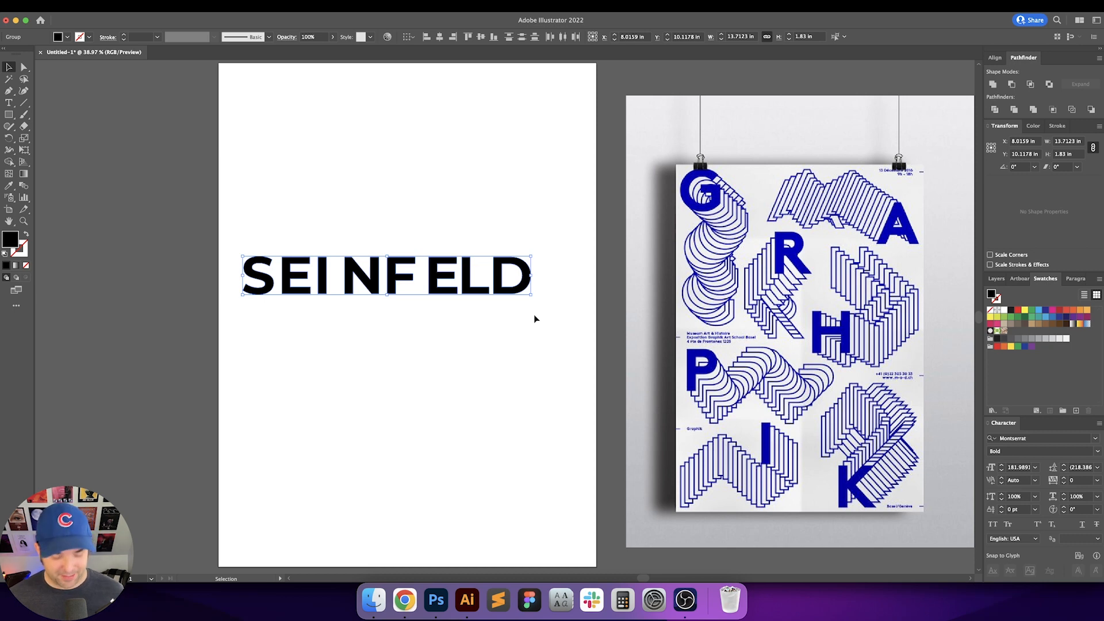
pyautogui.click(535, 318)
pyautogui.scroll(1, 403, 276)
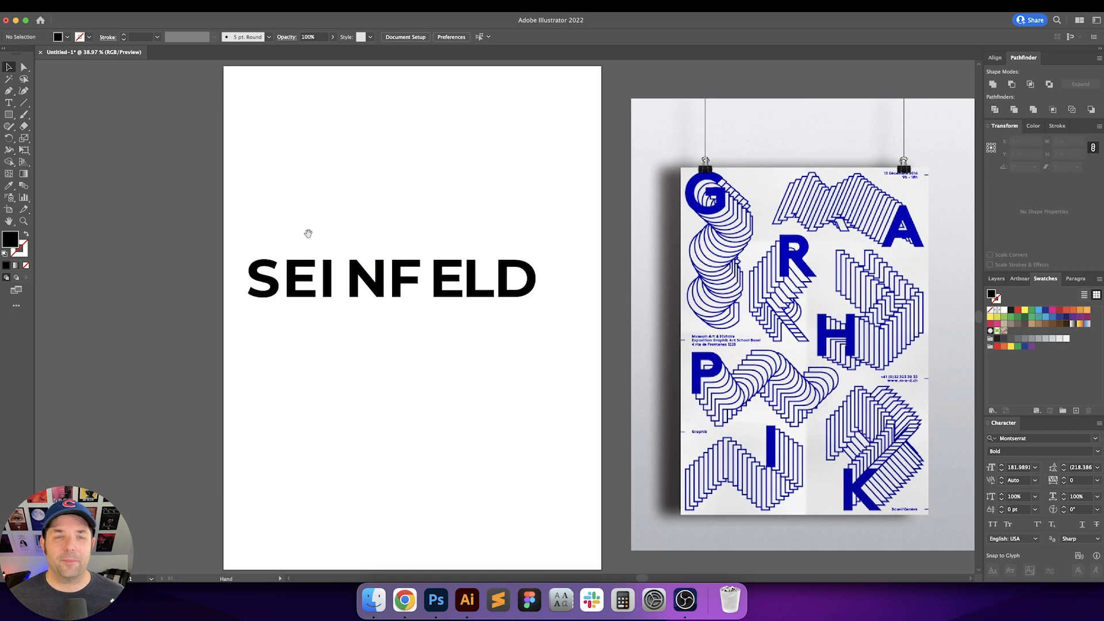
pyautogui.moveTo(248, 228); pyautogui.dragTo(567, 316)
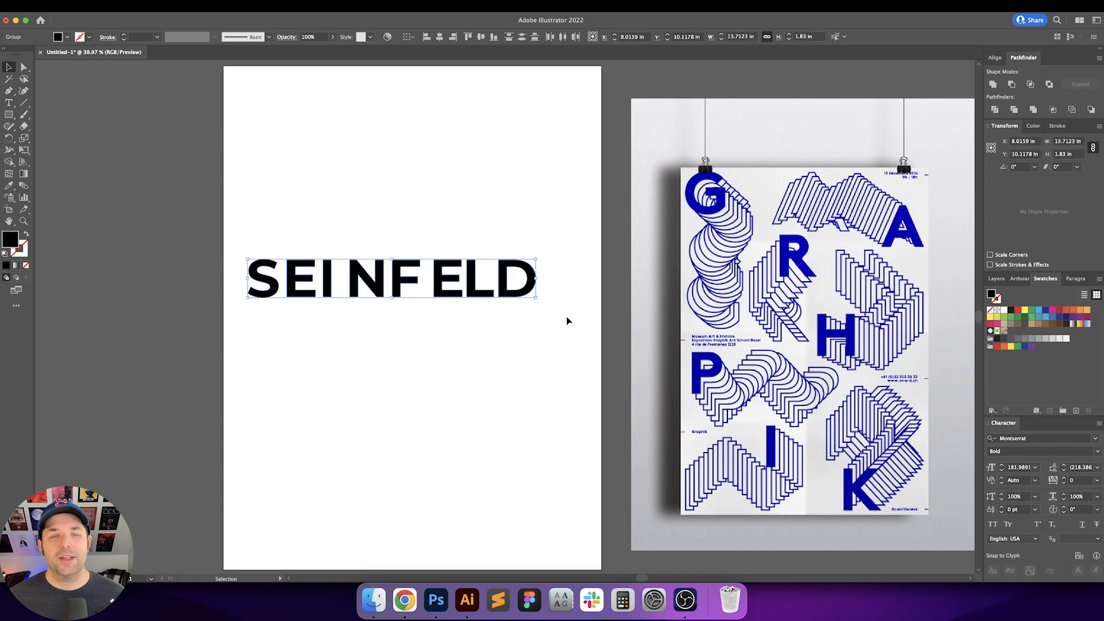
pyautogui.click(568, 316)
pyautogui.moveTo(253, 225); pyautogui.dragTo(541, 351)
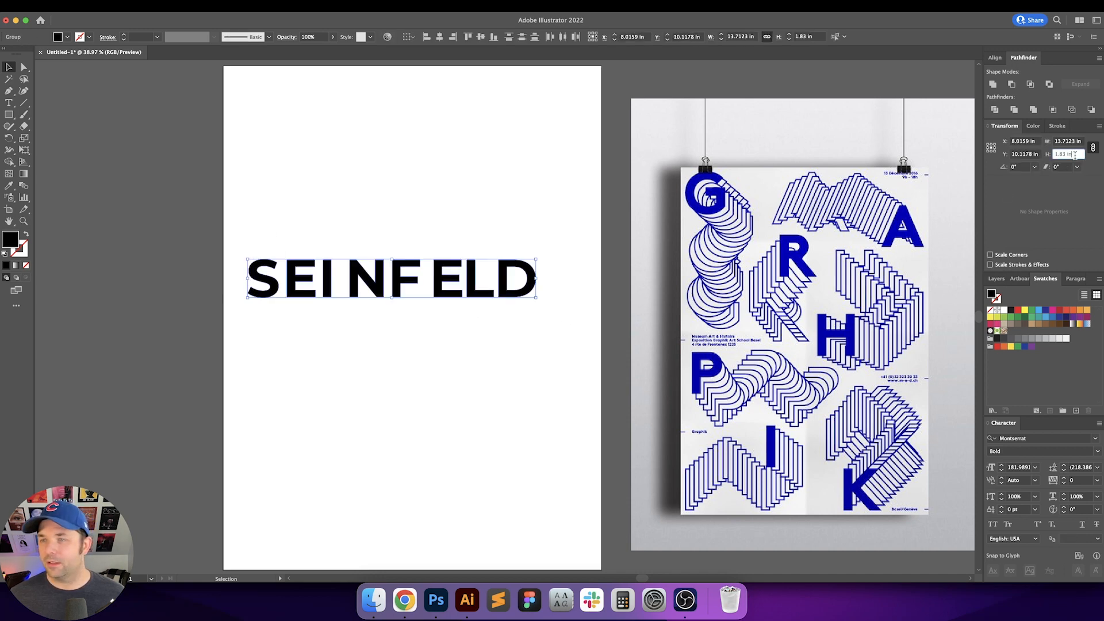
pyautogui.write('2')
pyautogui.press('Return')
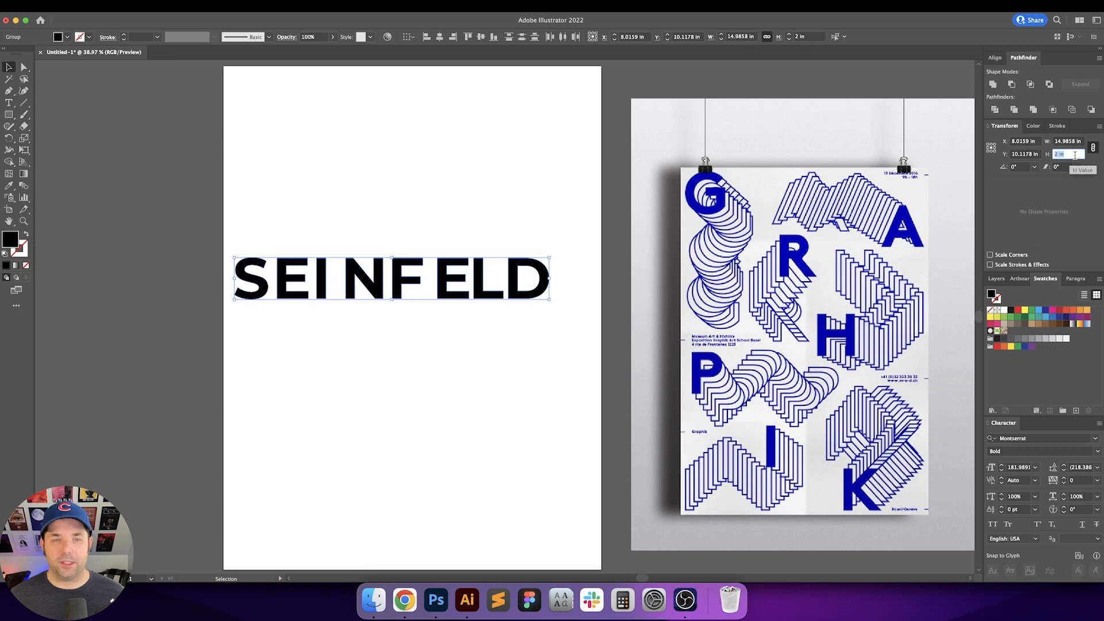
pyautogui.click(556, 185)
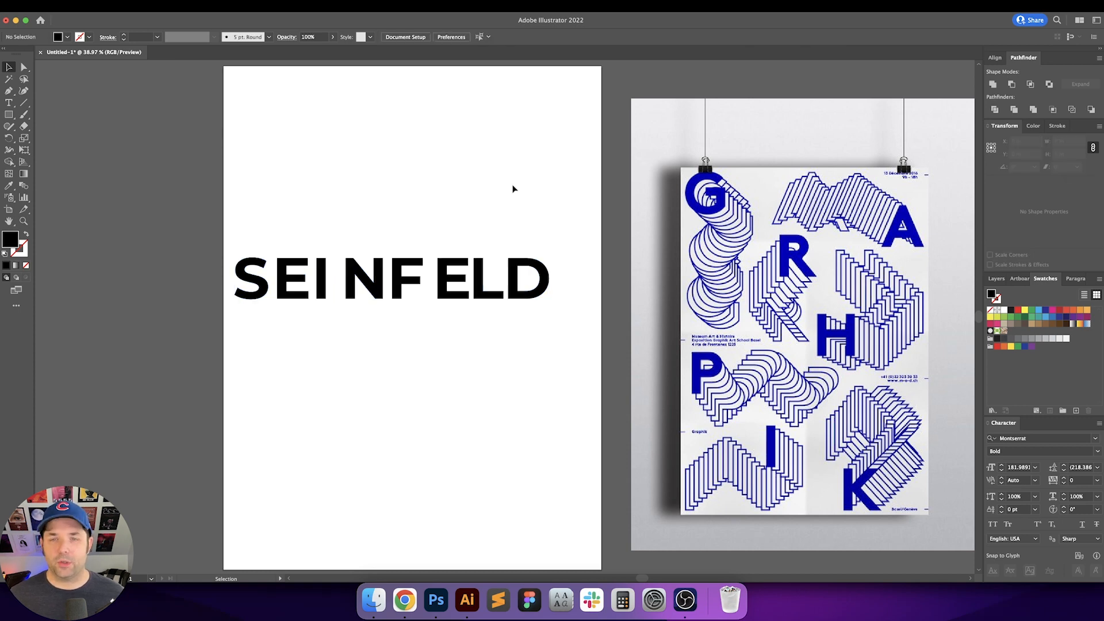
# Step: Move the SEINFELD letters up toward the top of the artboard
pyautogui.hscroll(-2, 493, 200)
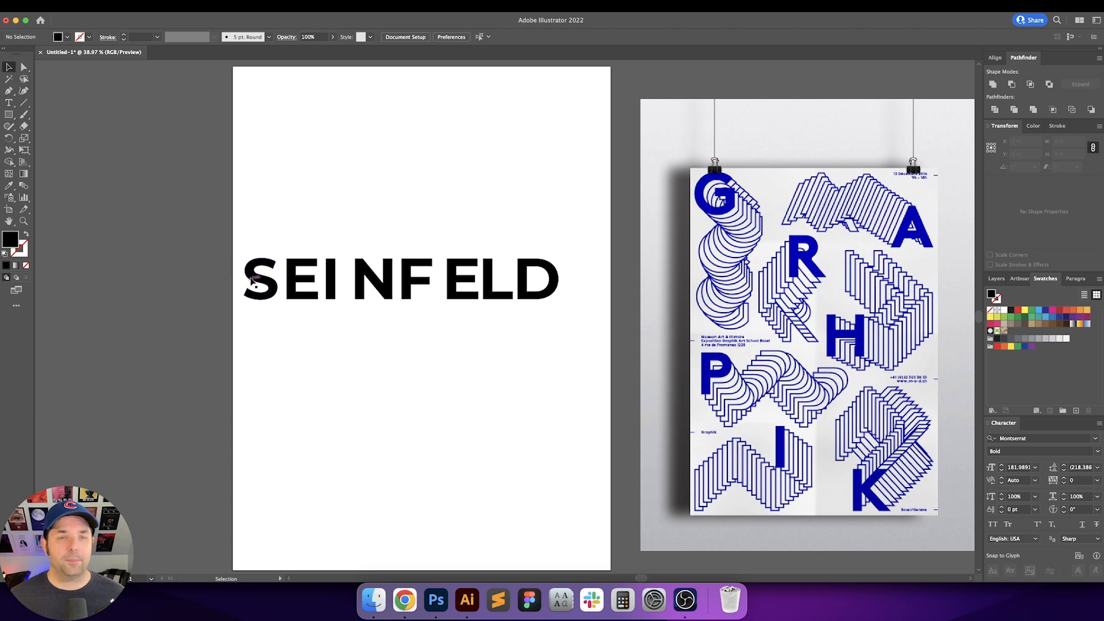
pyautogui.moveTo(260, 278); pyautogui.dragTo(273, 113)
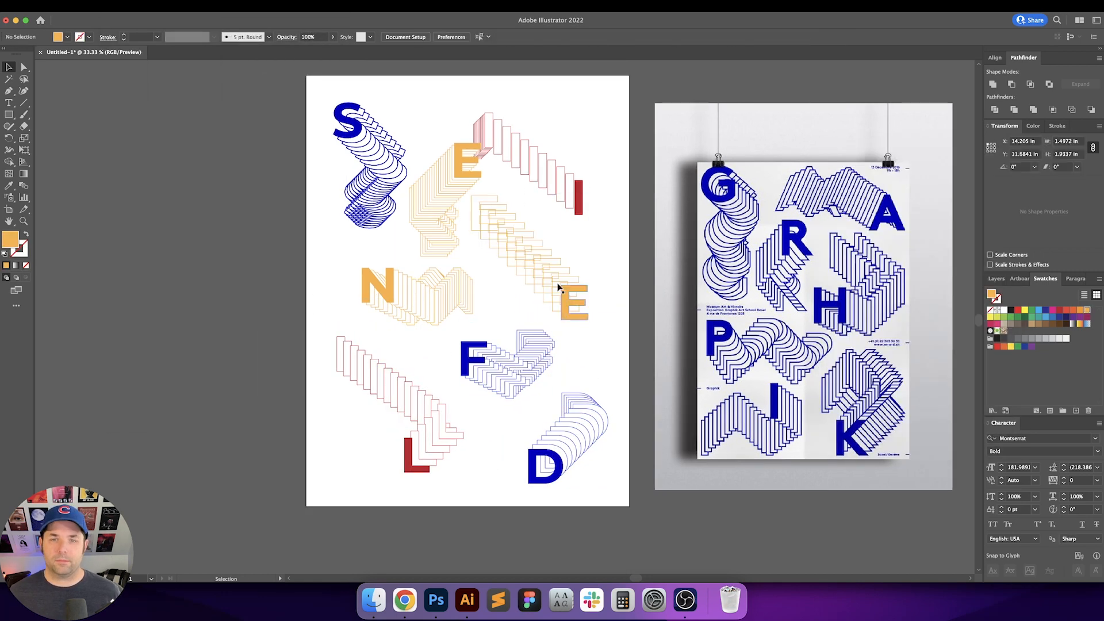
pyautogui.click(578, 246)
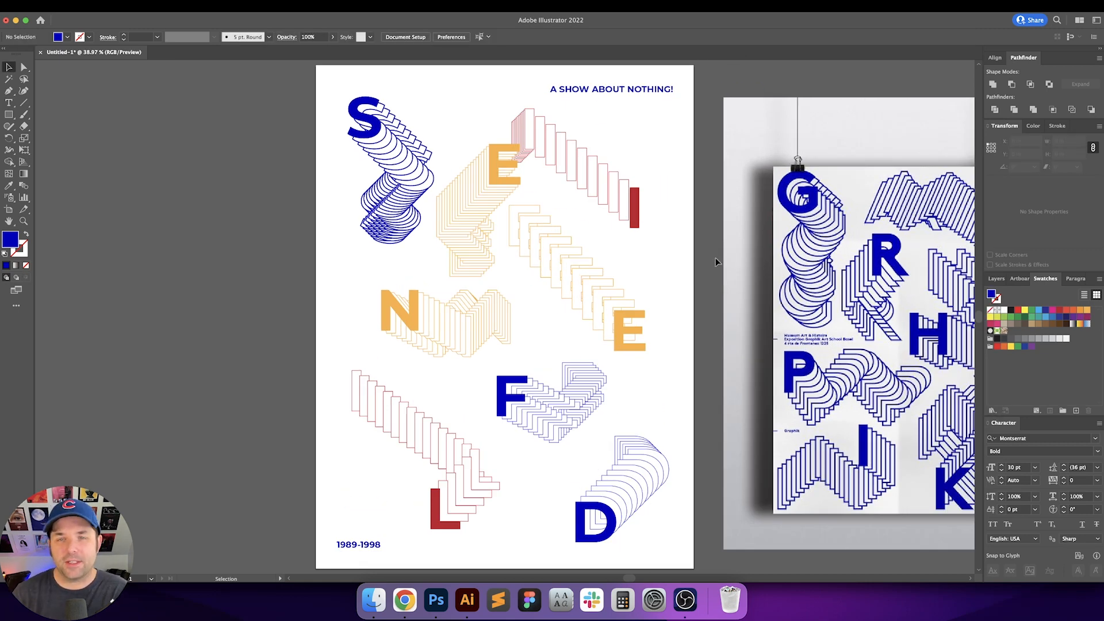
pyautogui.hscroll(5, 715, 258)
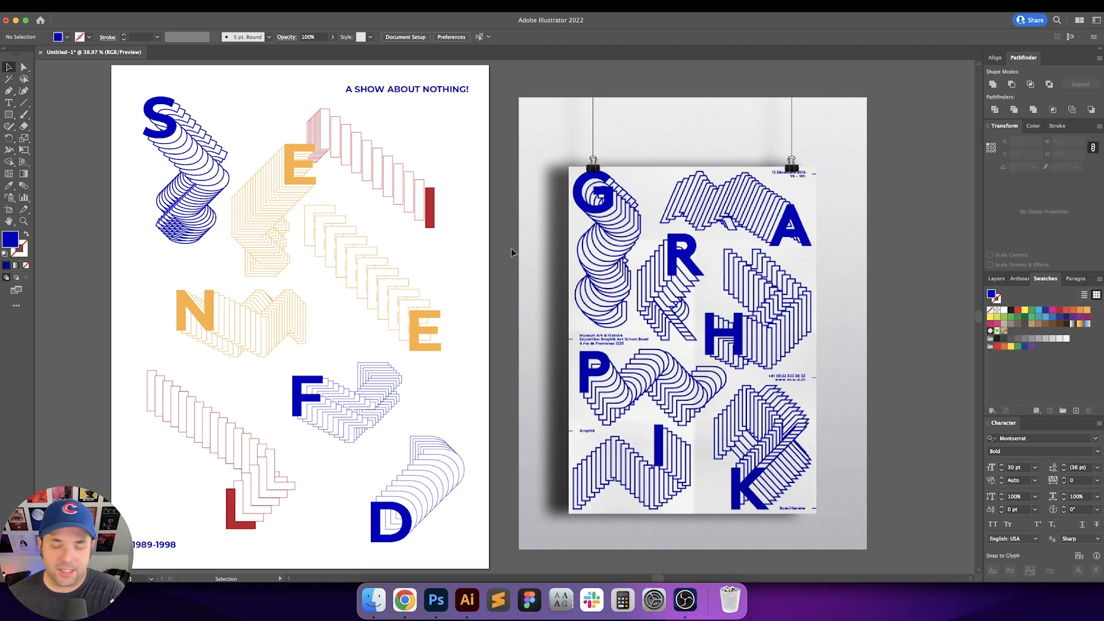
pyautogui.hscroll(-3, 512, 252)
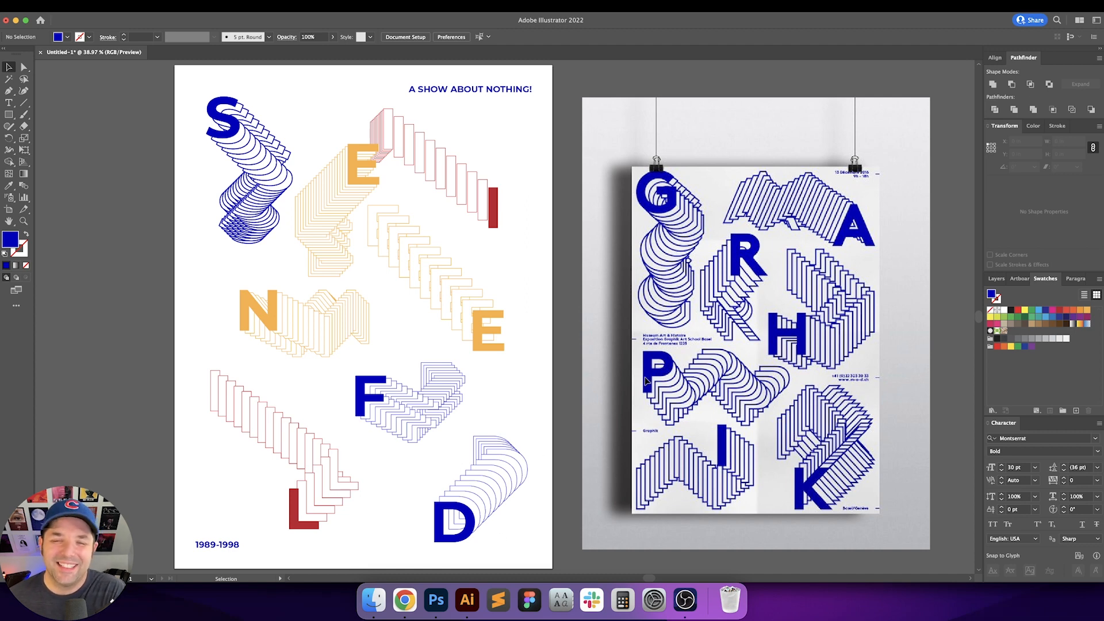
pyautogui.hscroll(-2, 556, 334)
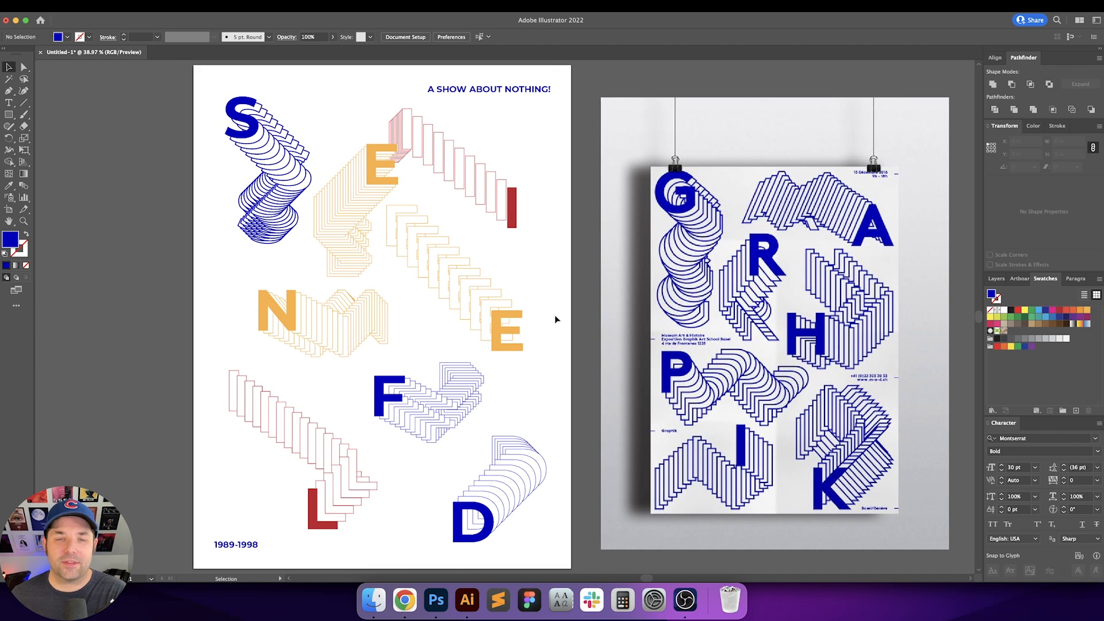